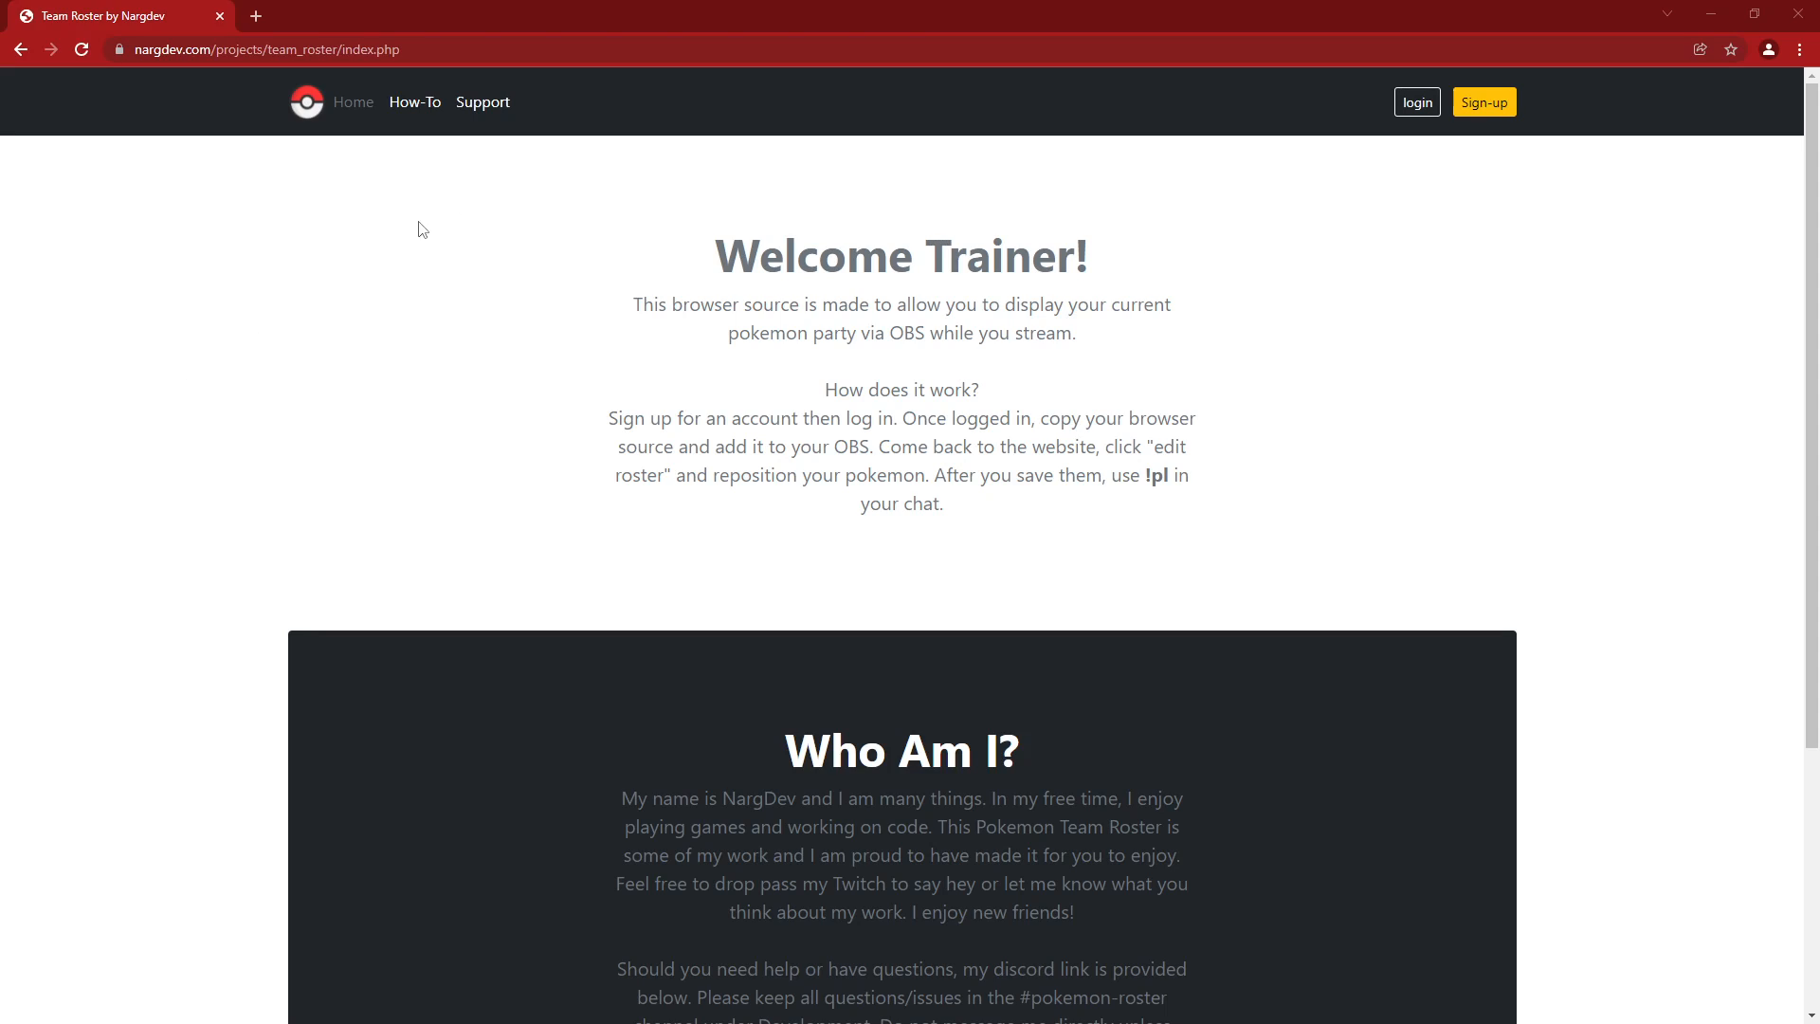
Step: Look at the sign-up form and log in with the account's username and password
left_click(1485, 110)
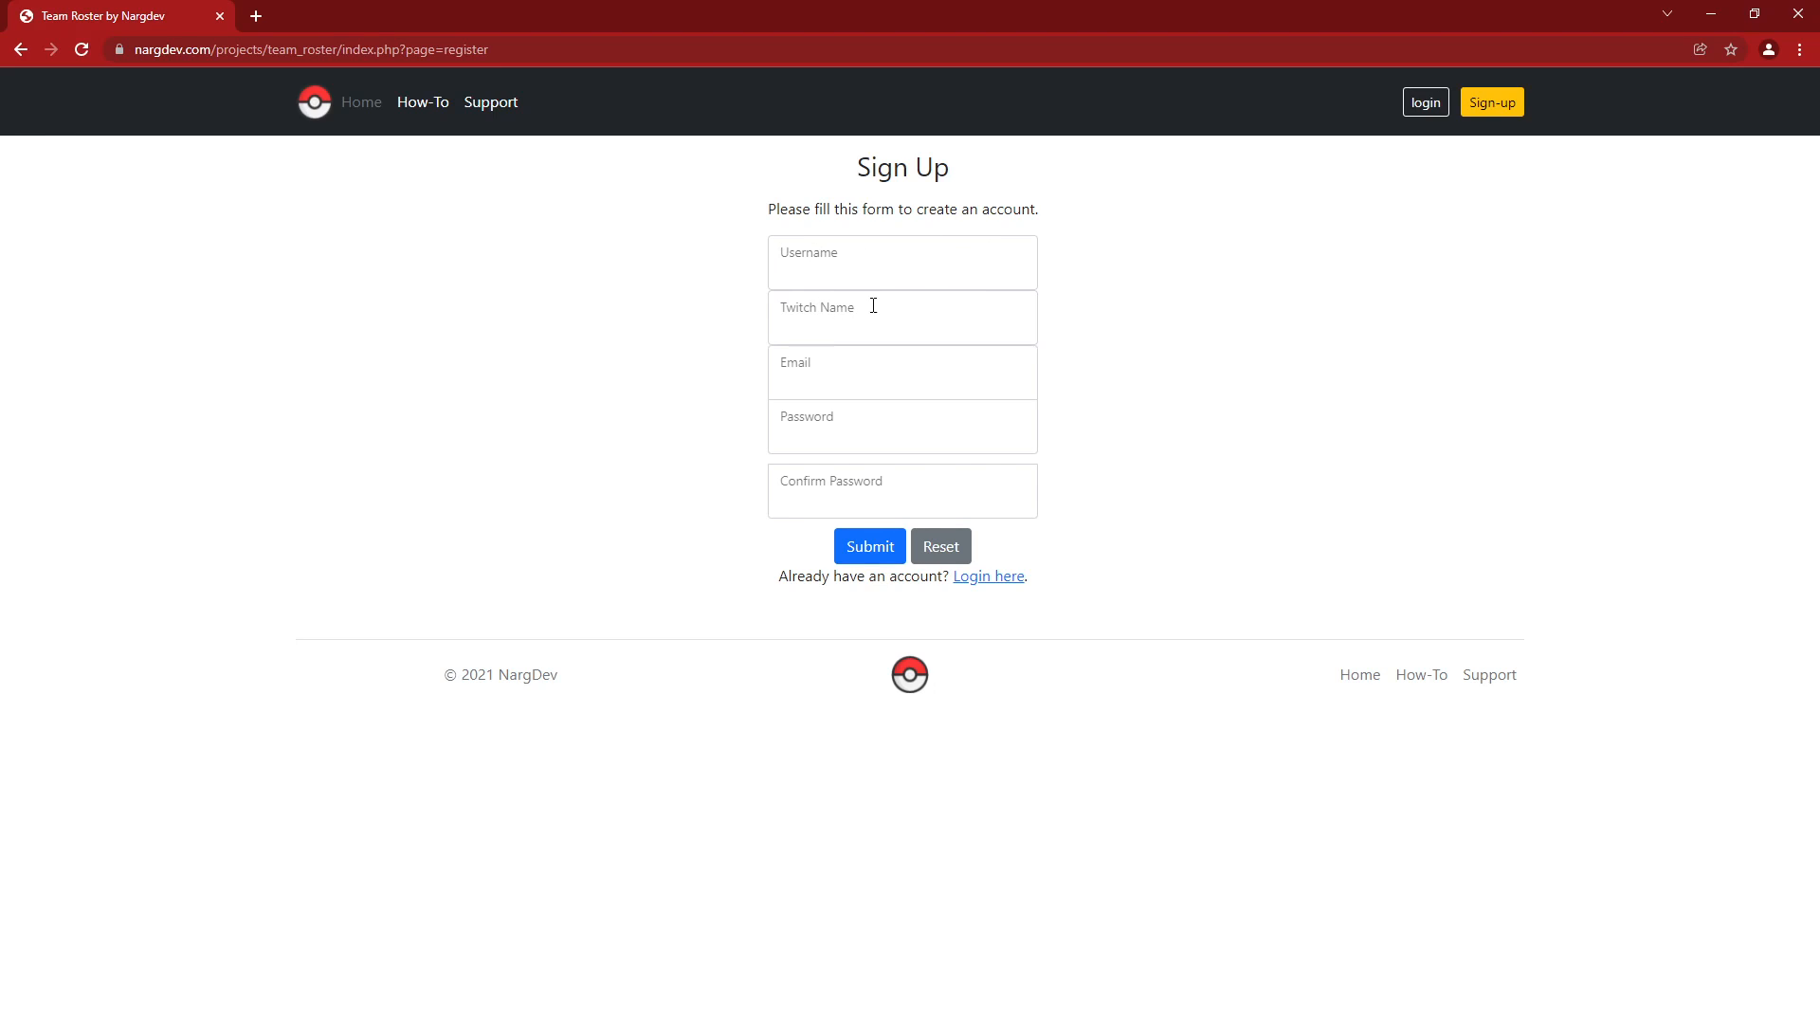
left_click(1425, 105)
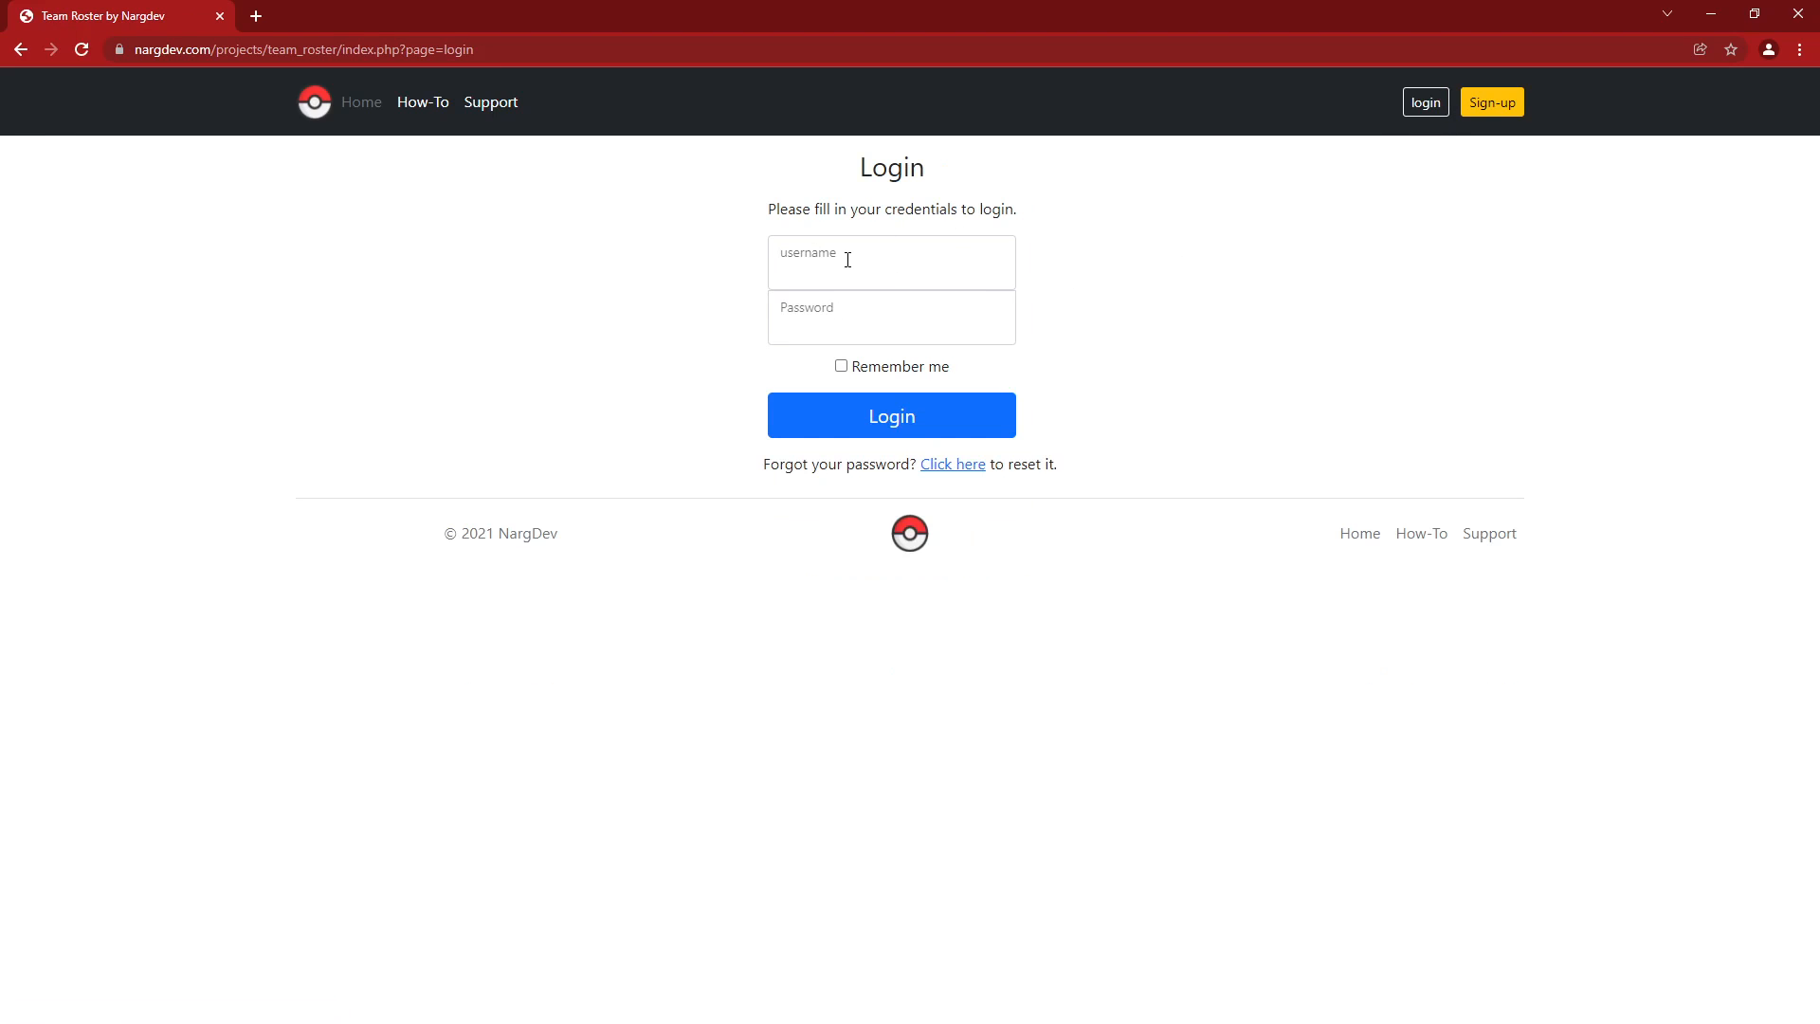
left_click(877, 260)
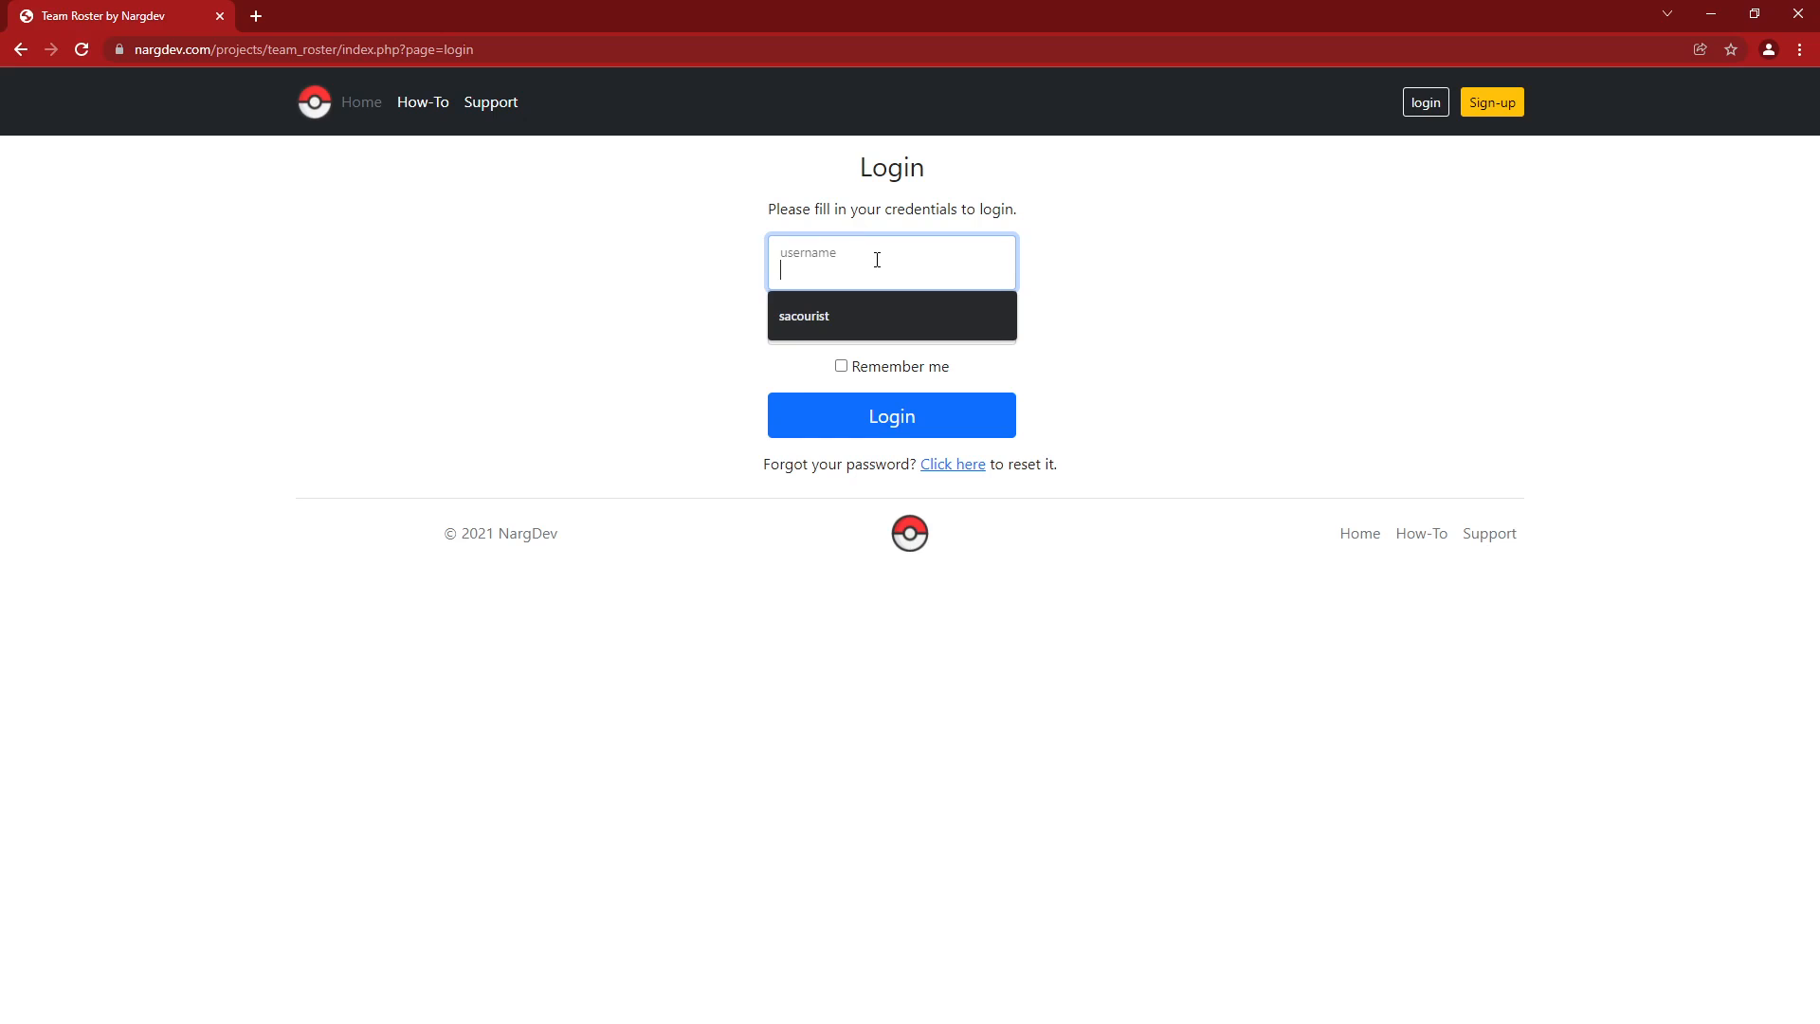
left_click(866, 323)
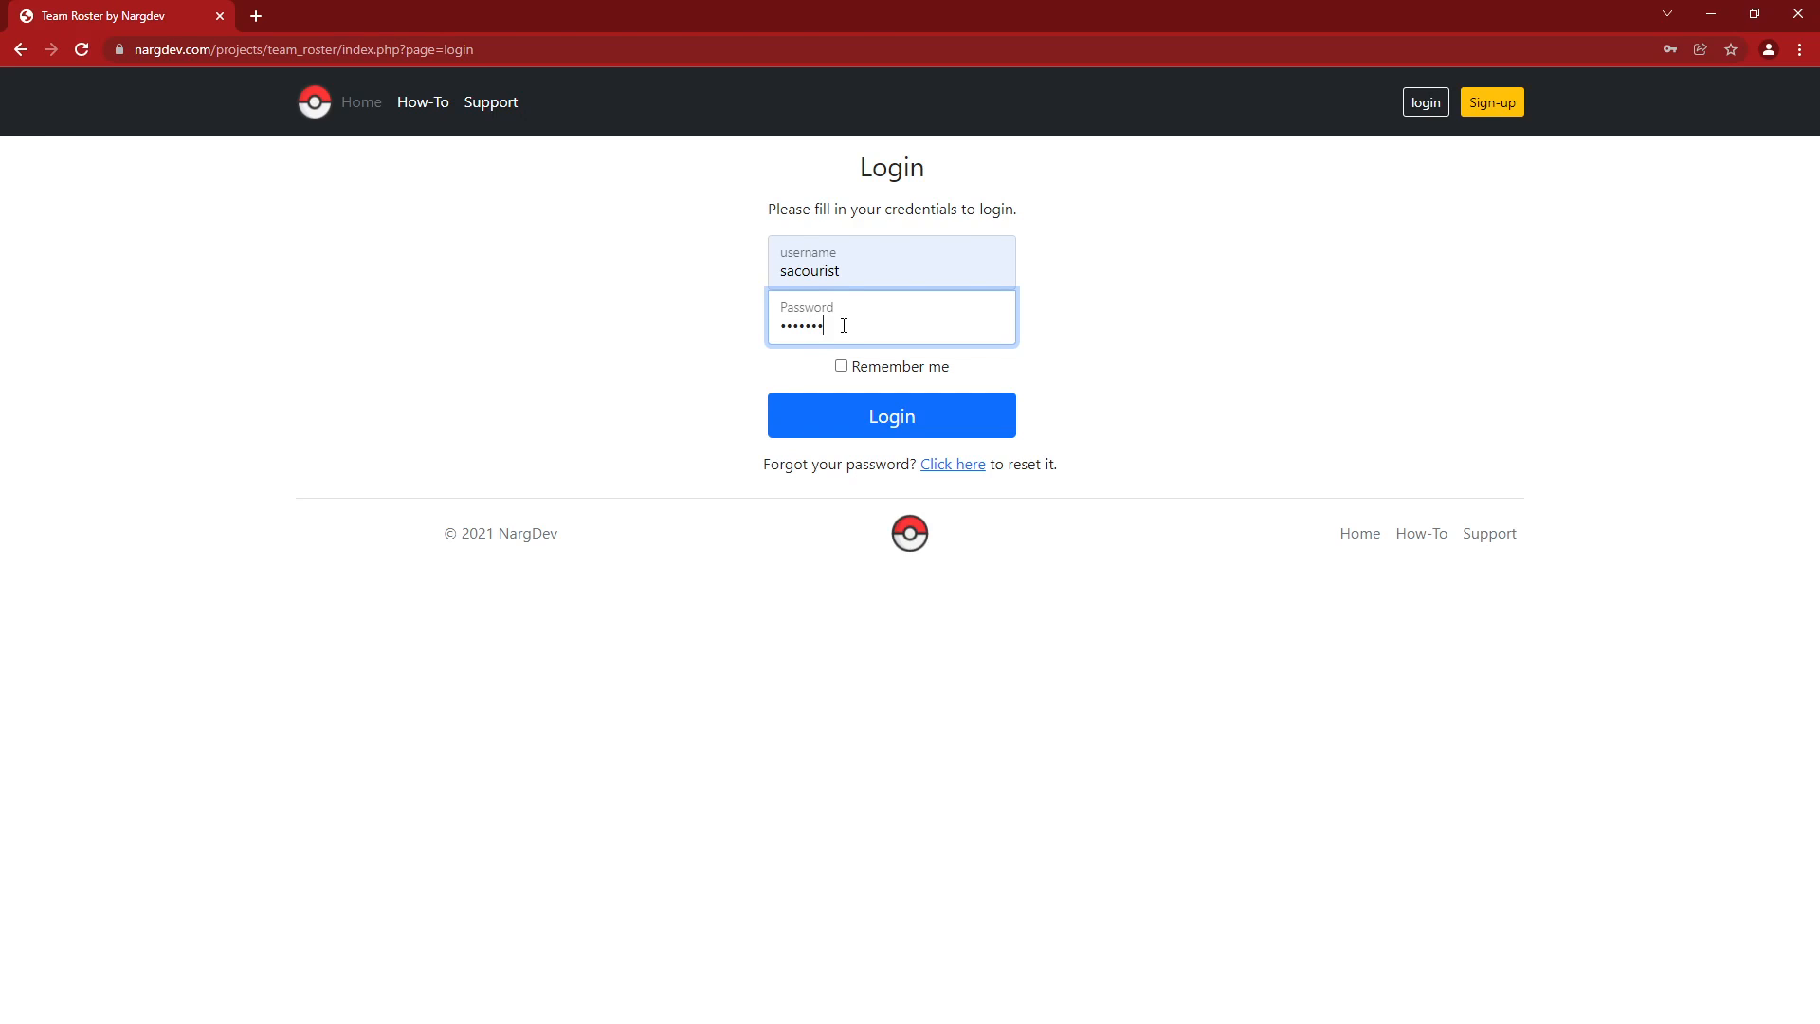
key("Return")
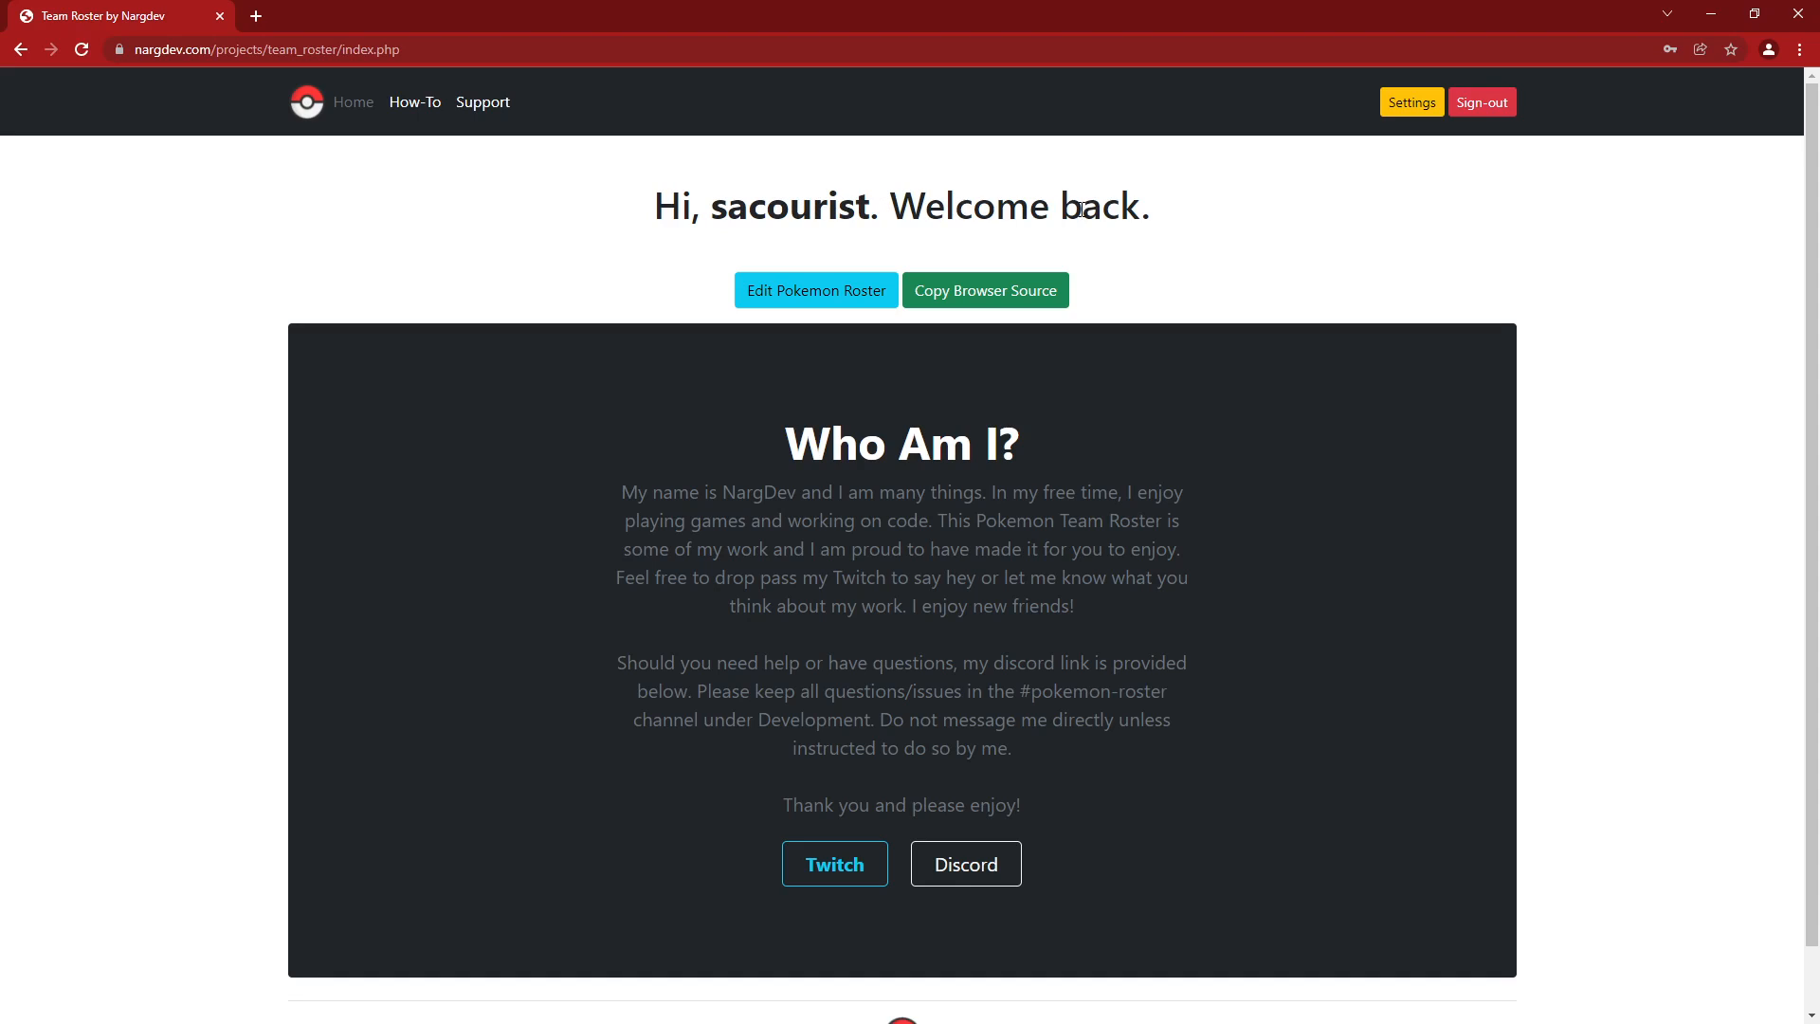
Step: Copy the roster's browser source URL and move the reduced browser window clear of OBS, bringing OBS to the front
left_click(988, 299)
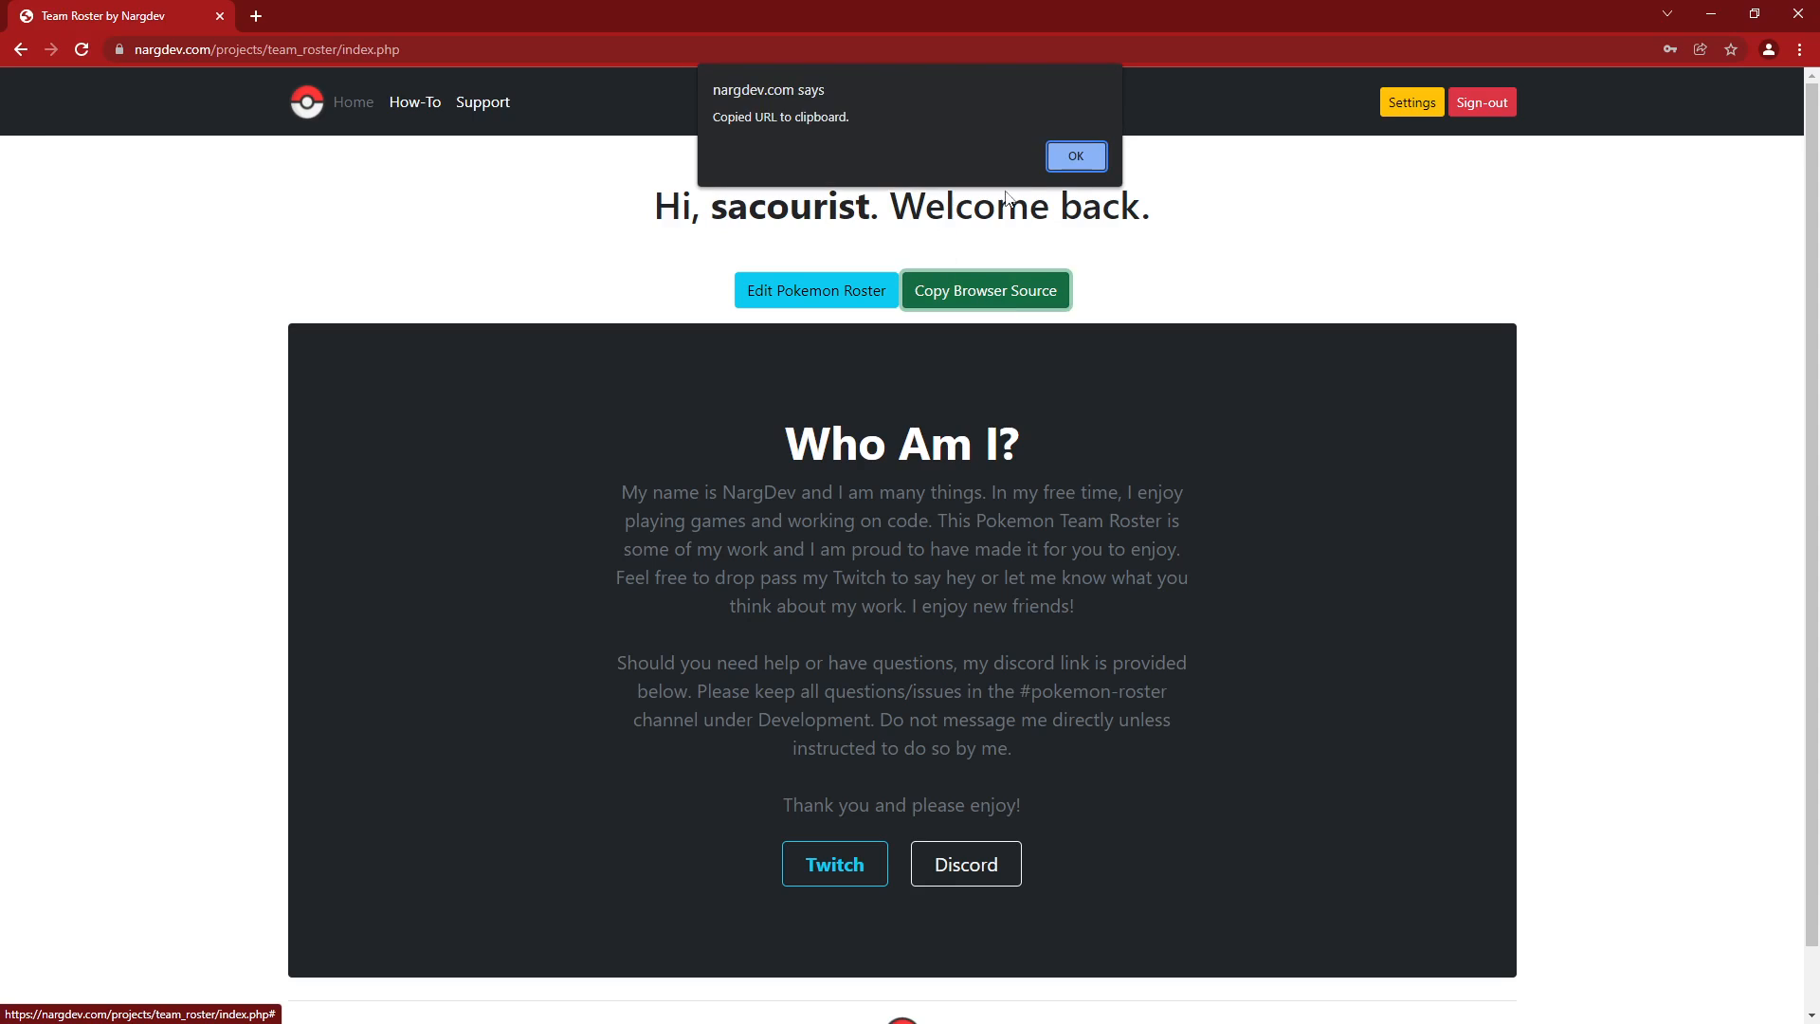
left_click(1077, 156)
left_click(1754, 12)
left_click(1079, 82)
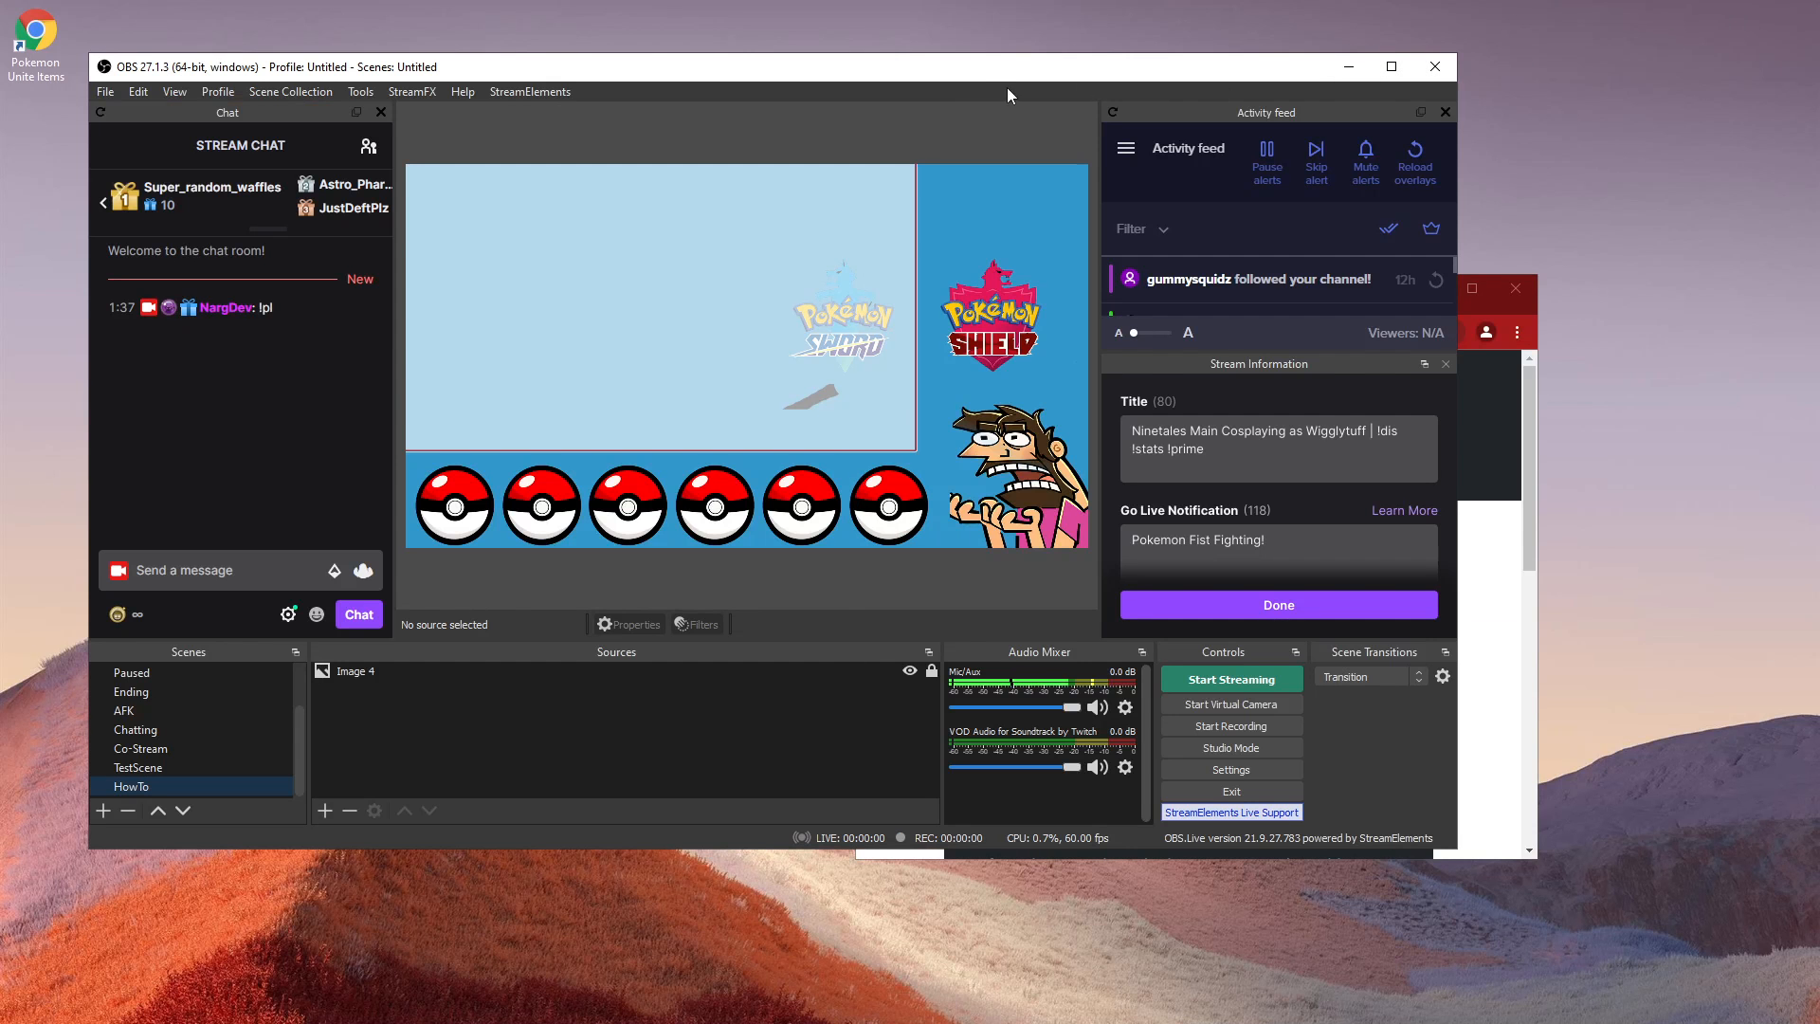
left_click(1483, 428)
left_click_drag(1337, 304, 1579, 453)
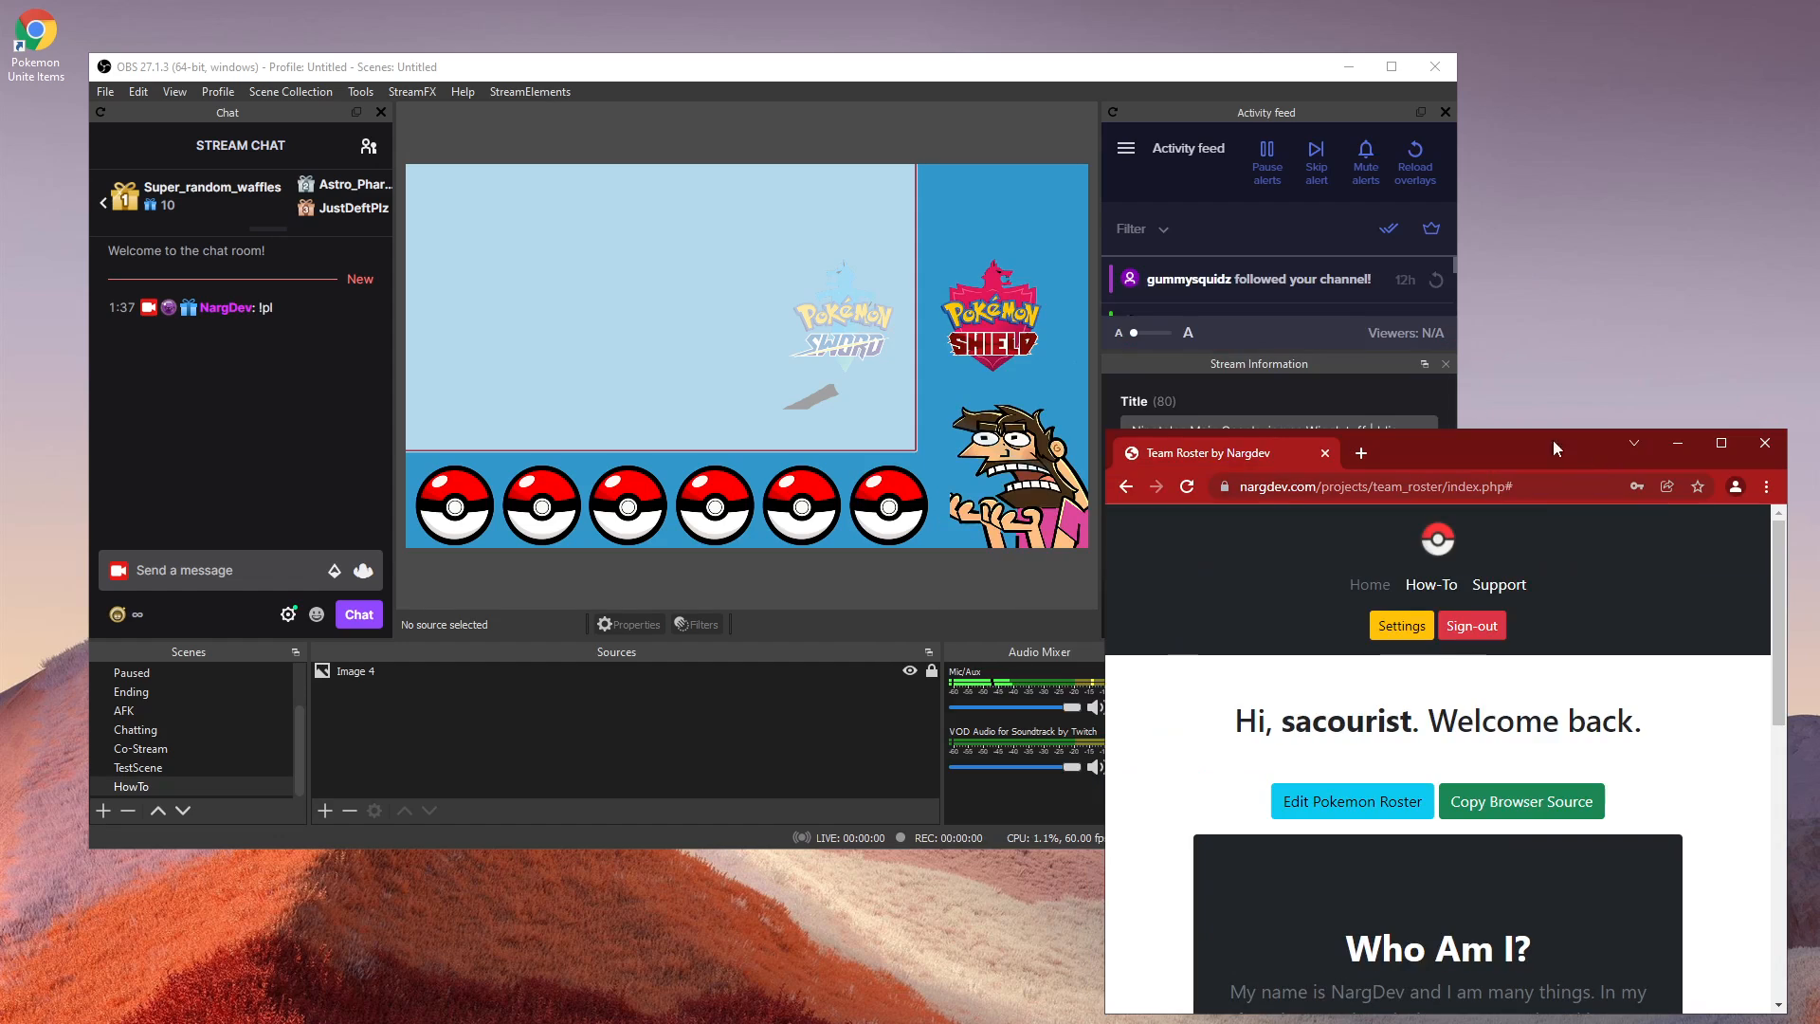
left_click(1014, 74)
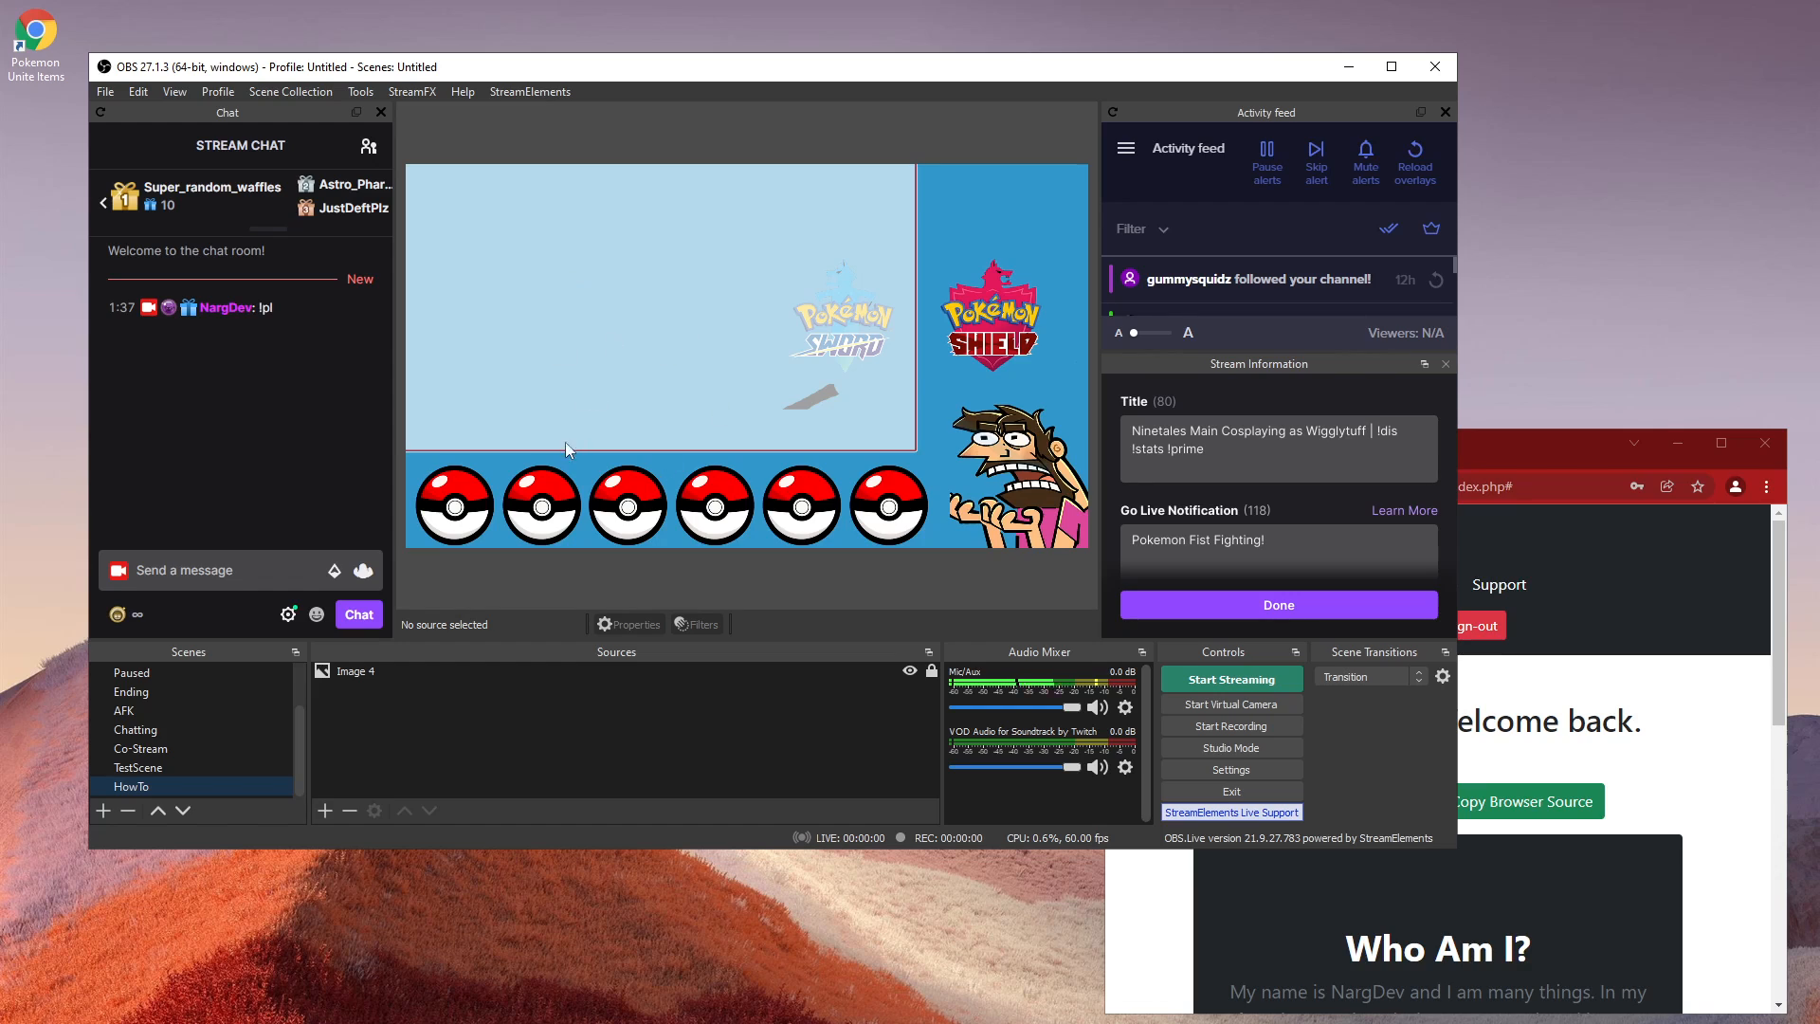
Step: Add a new Browser source to the HowTo scene with the copied roster URL, width 1920 and height 1080
left_click(327, 804)
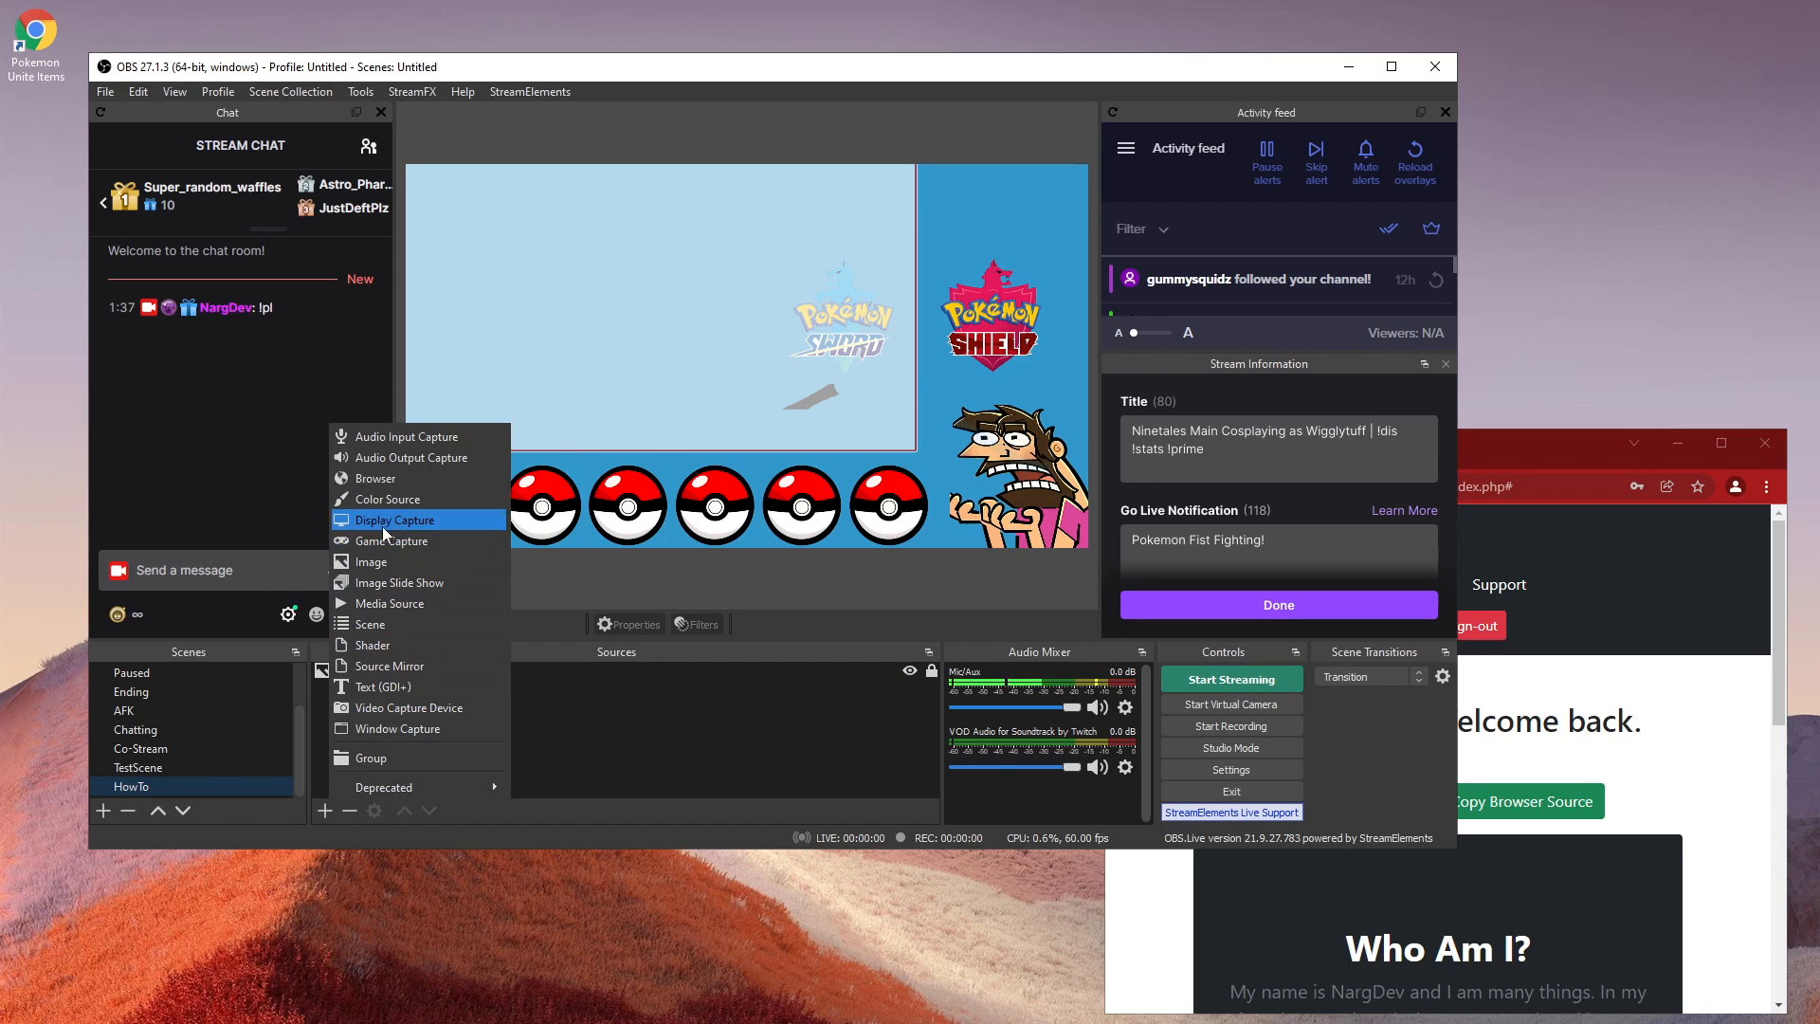
left_click(395, 481)
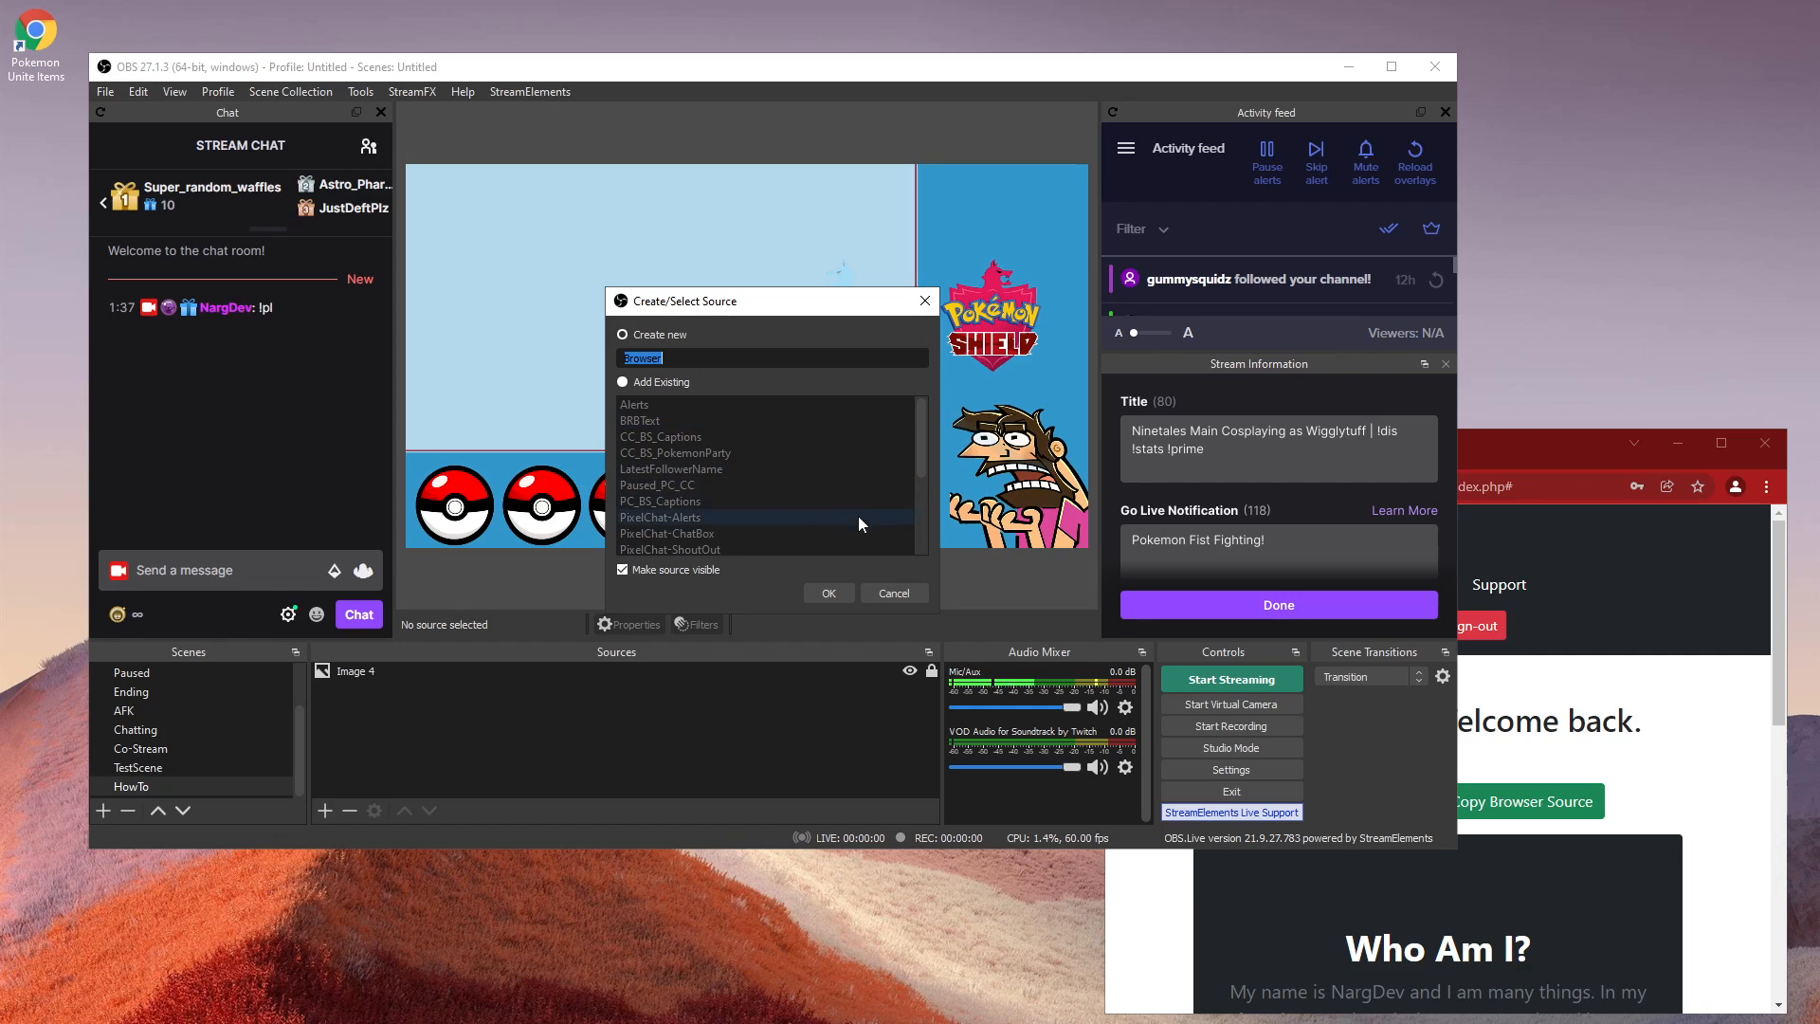
left_click(817, 596)
triple_click(597, 548)
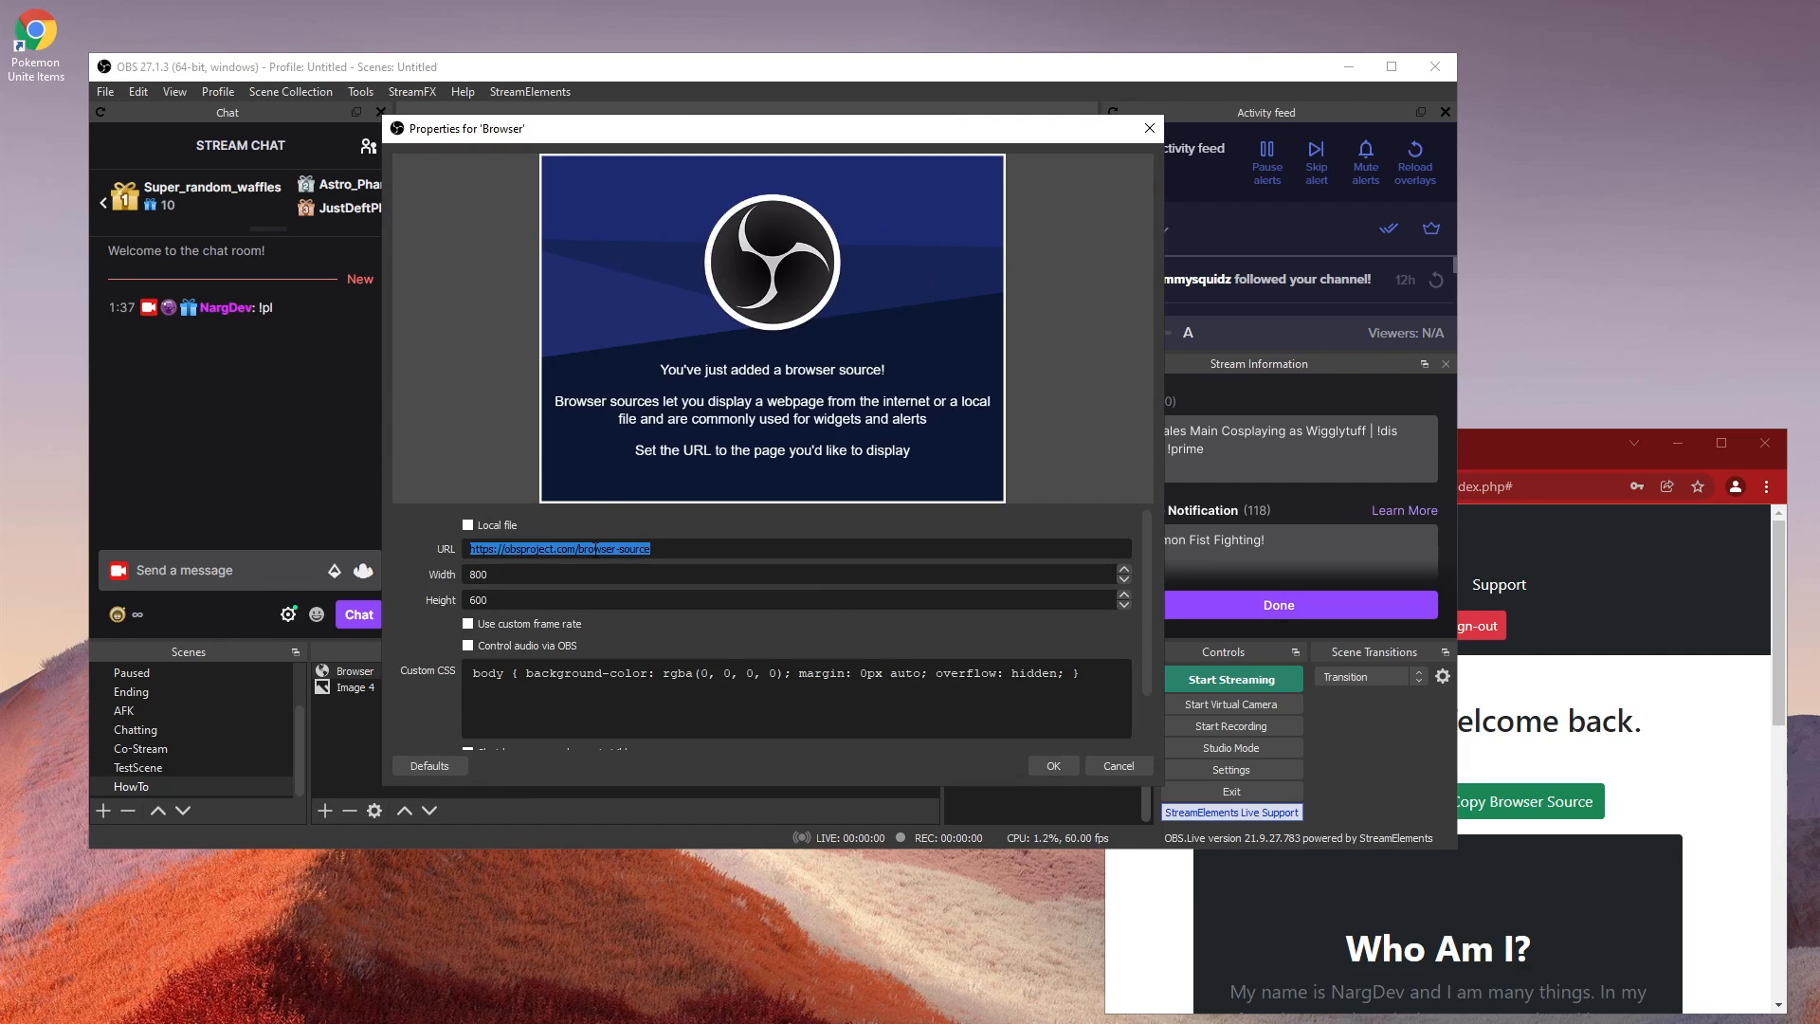
key("ctrl+v")
double_click(520, 573)
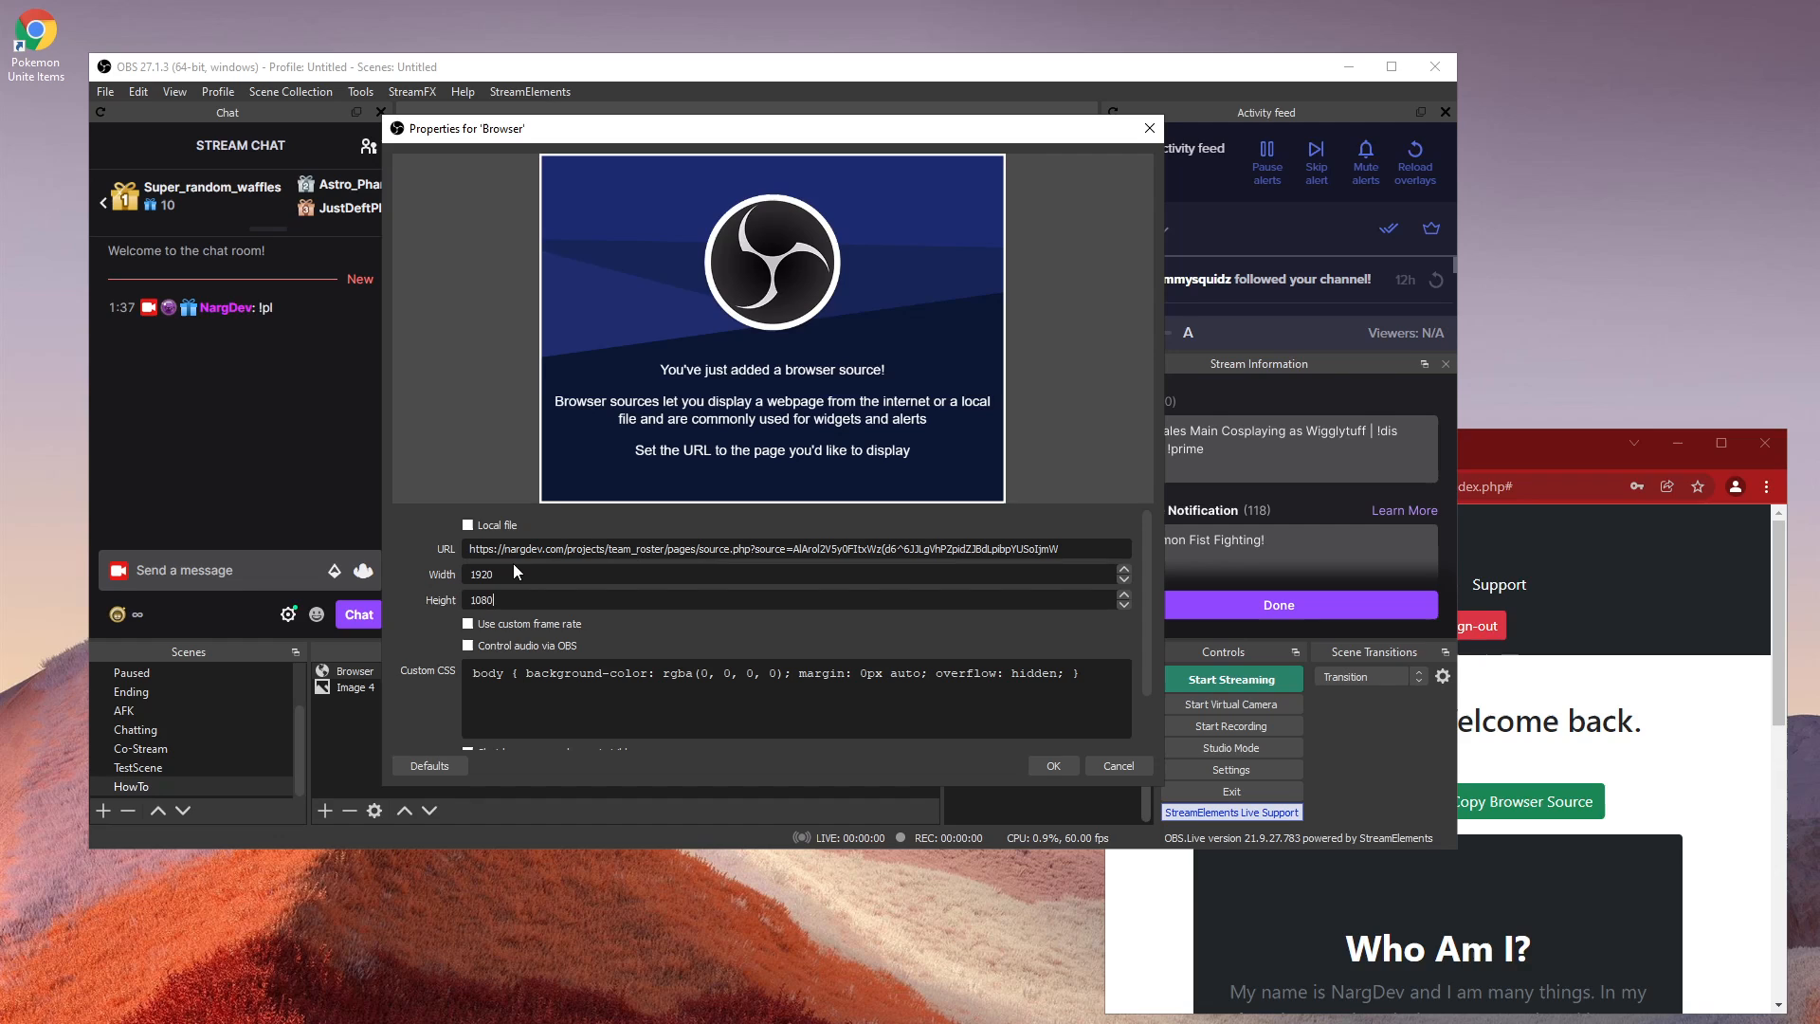
left_click(1053, 765)
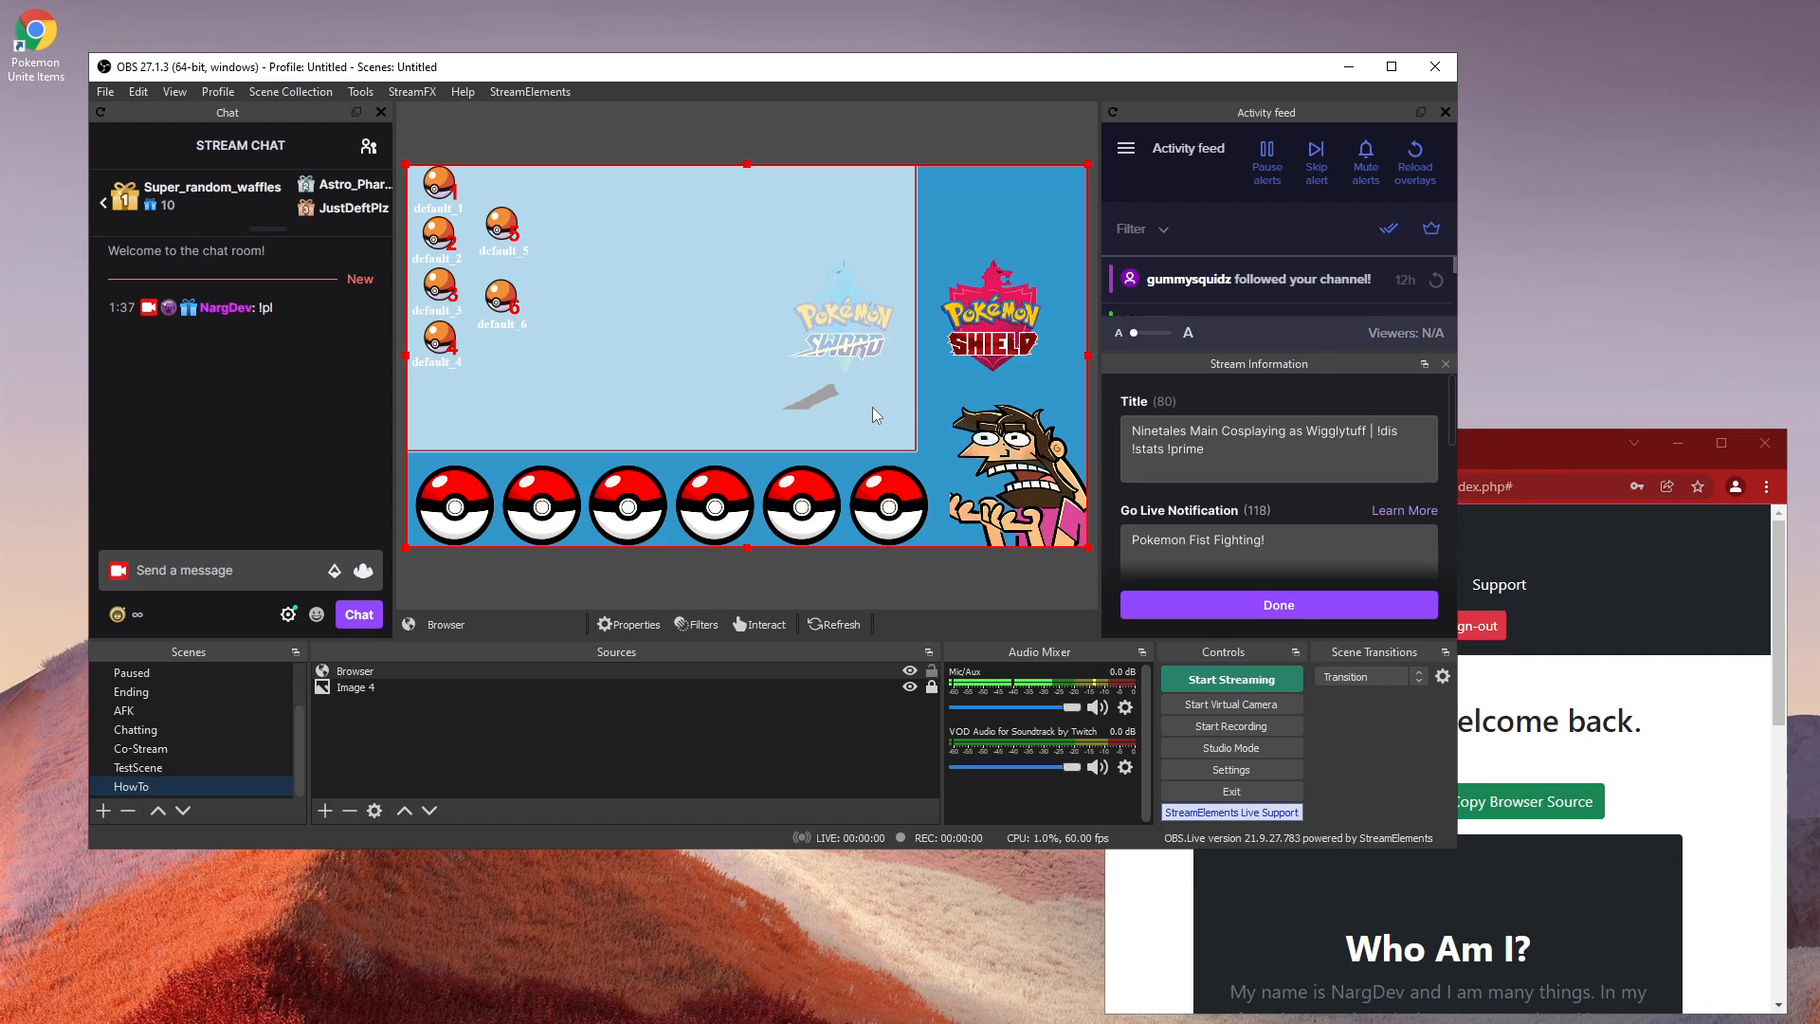
Step: Switch to Chrome, enlarge its window beside the scene preview and open the Pokemon roster editor
left_click(1550, 445)
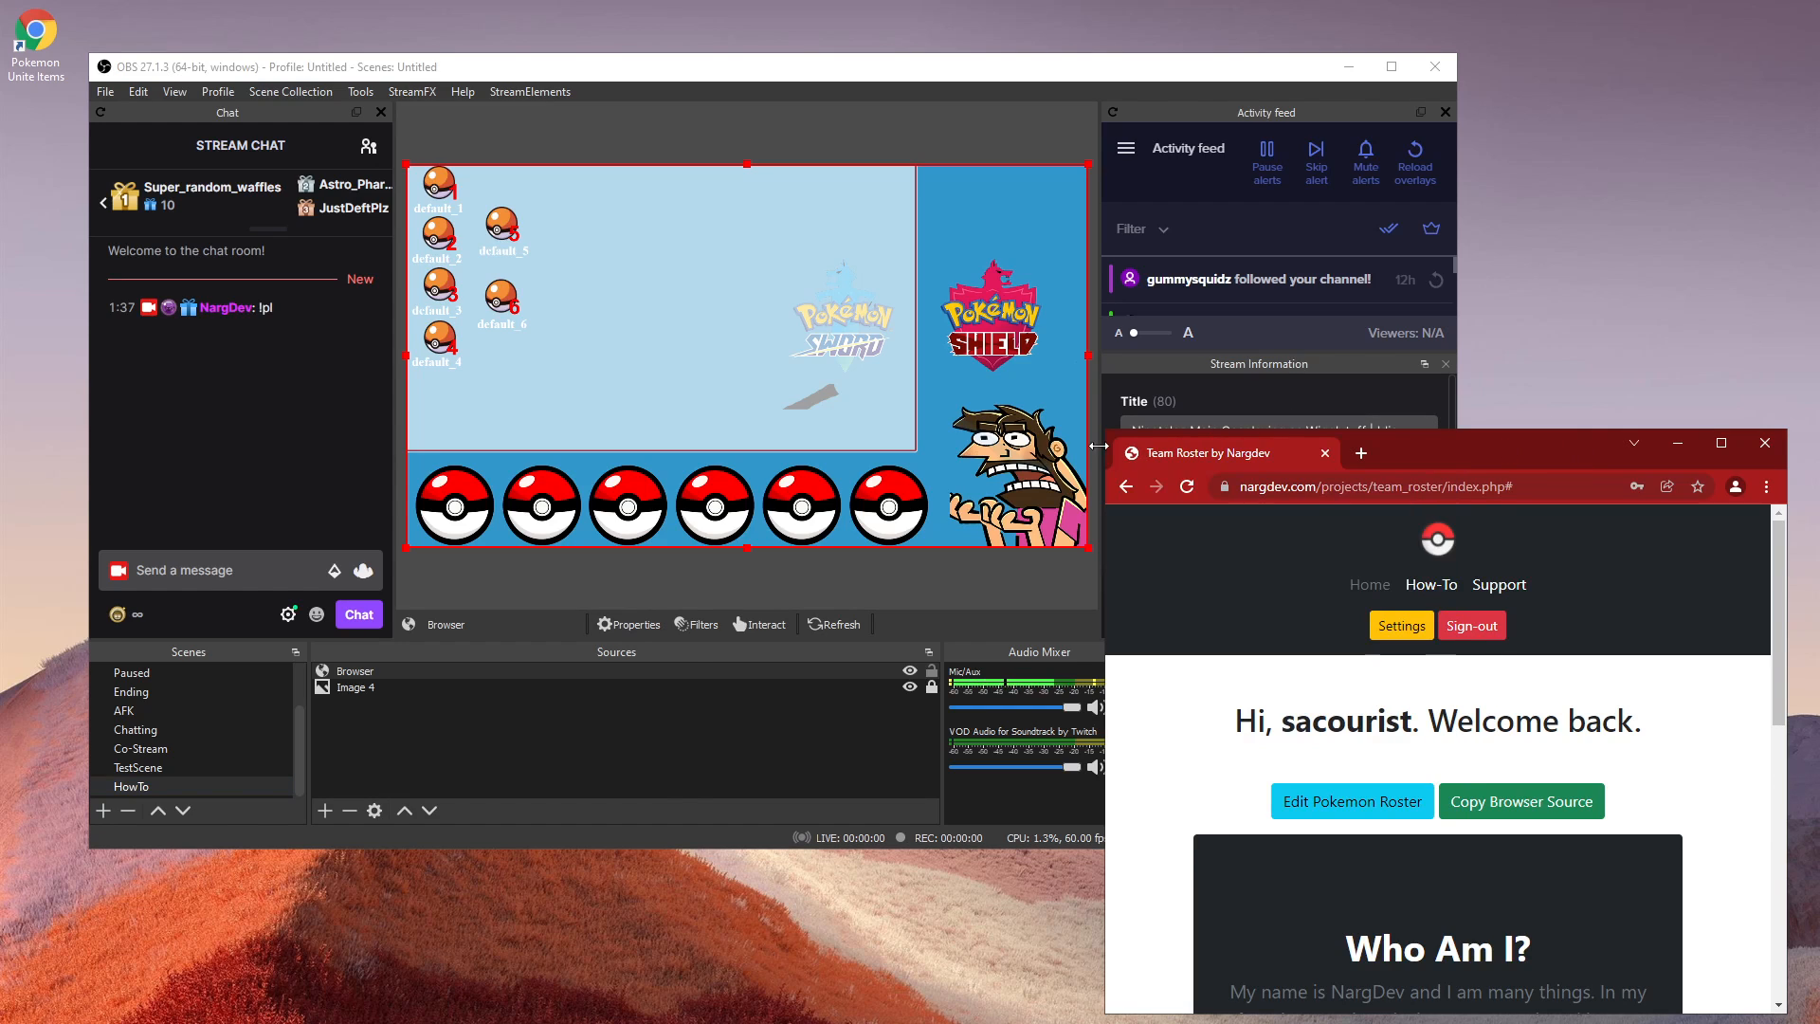
left_click_drag(1105, 430, 685, 100)
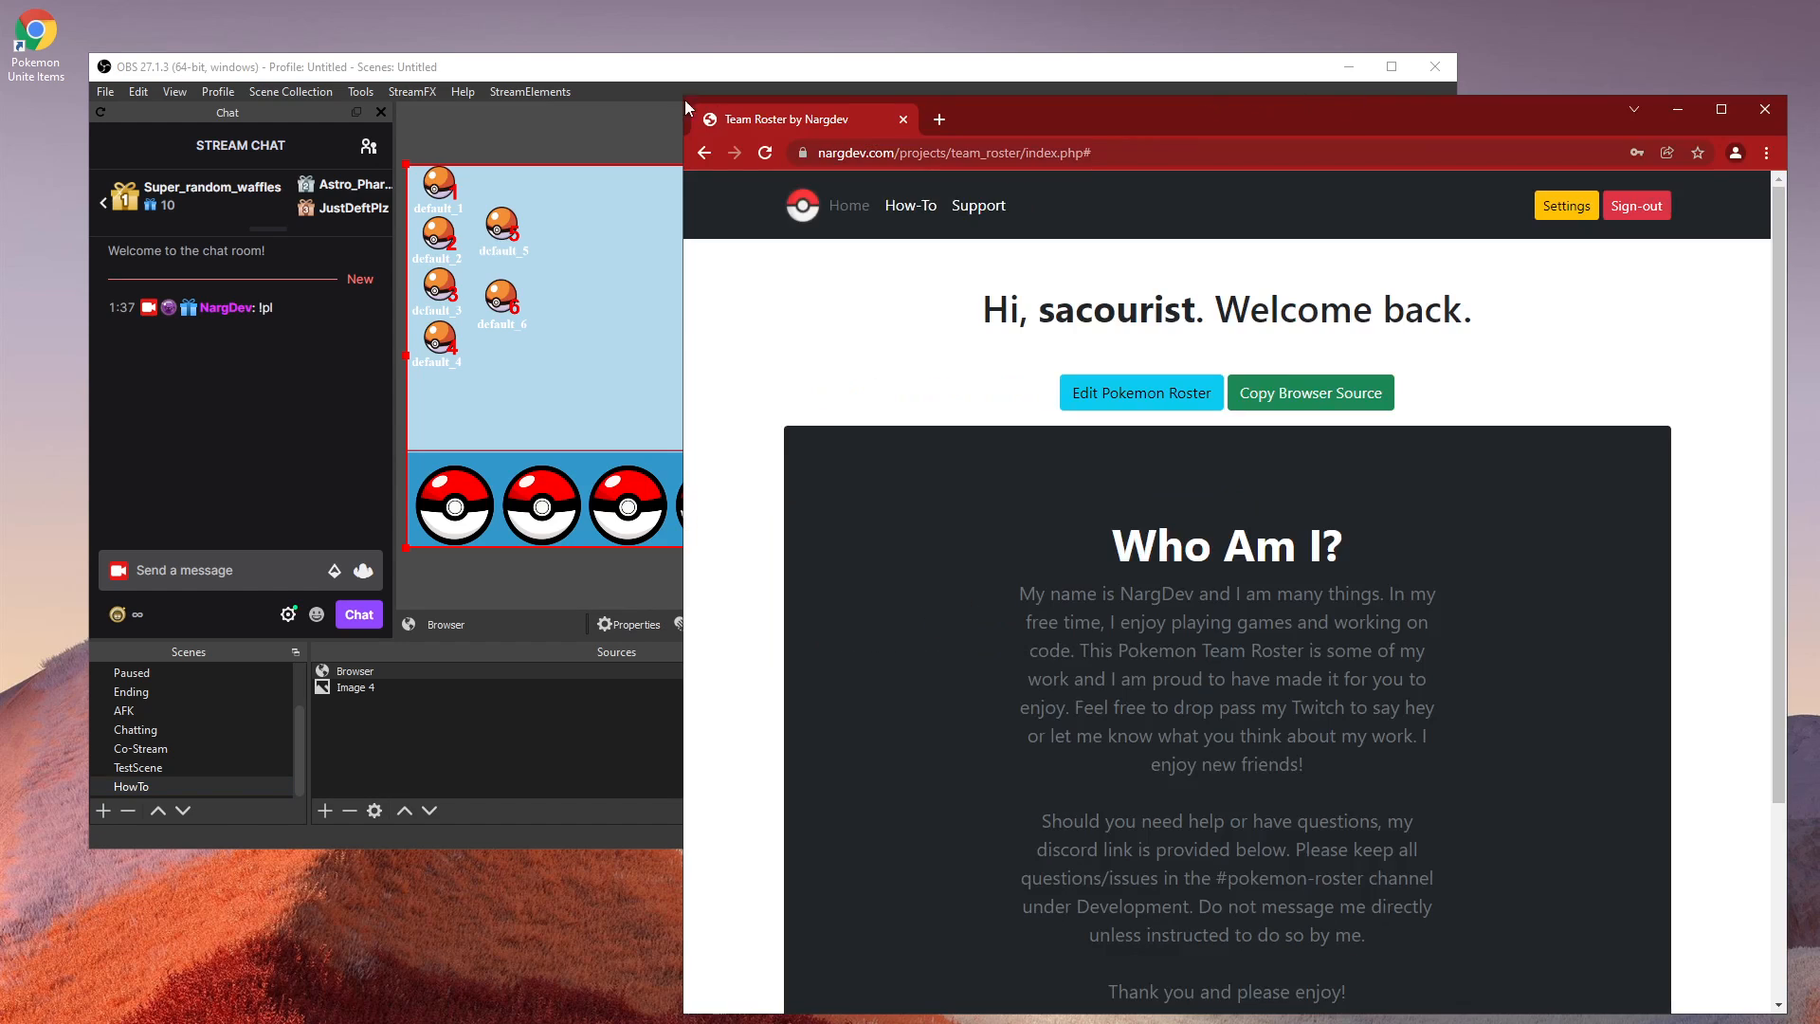
left_click_drag(1228, 140, 1239, 76)
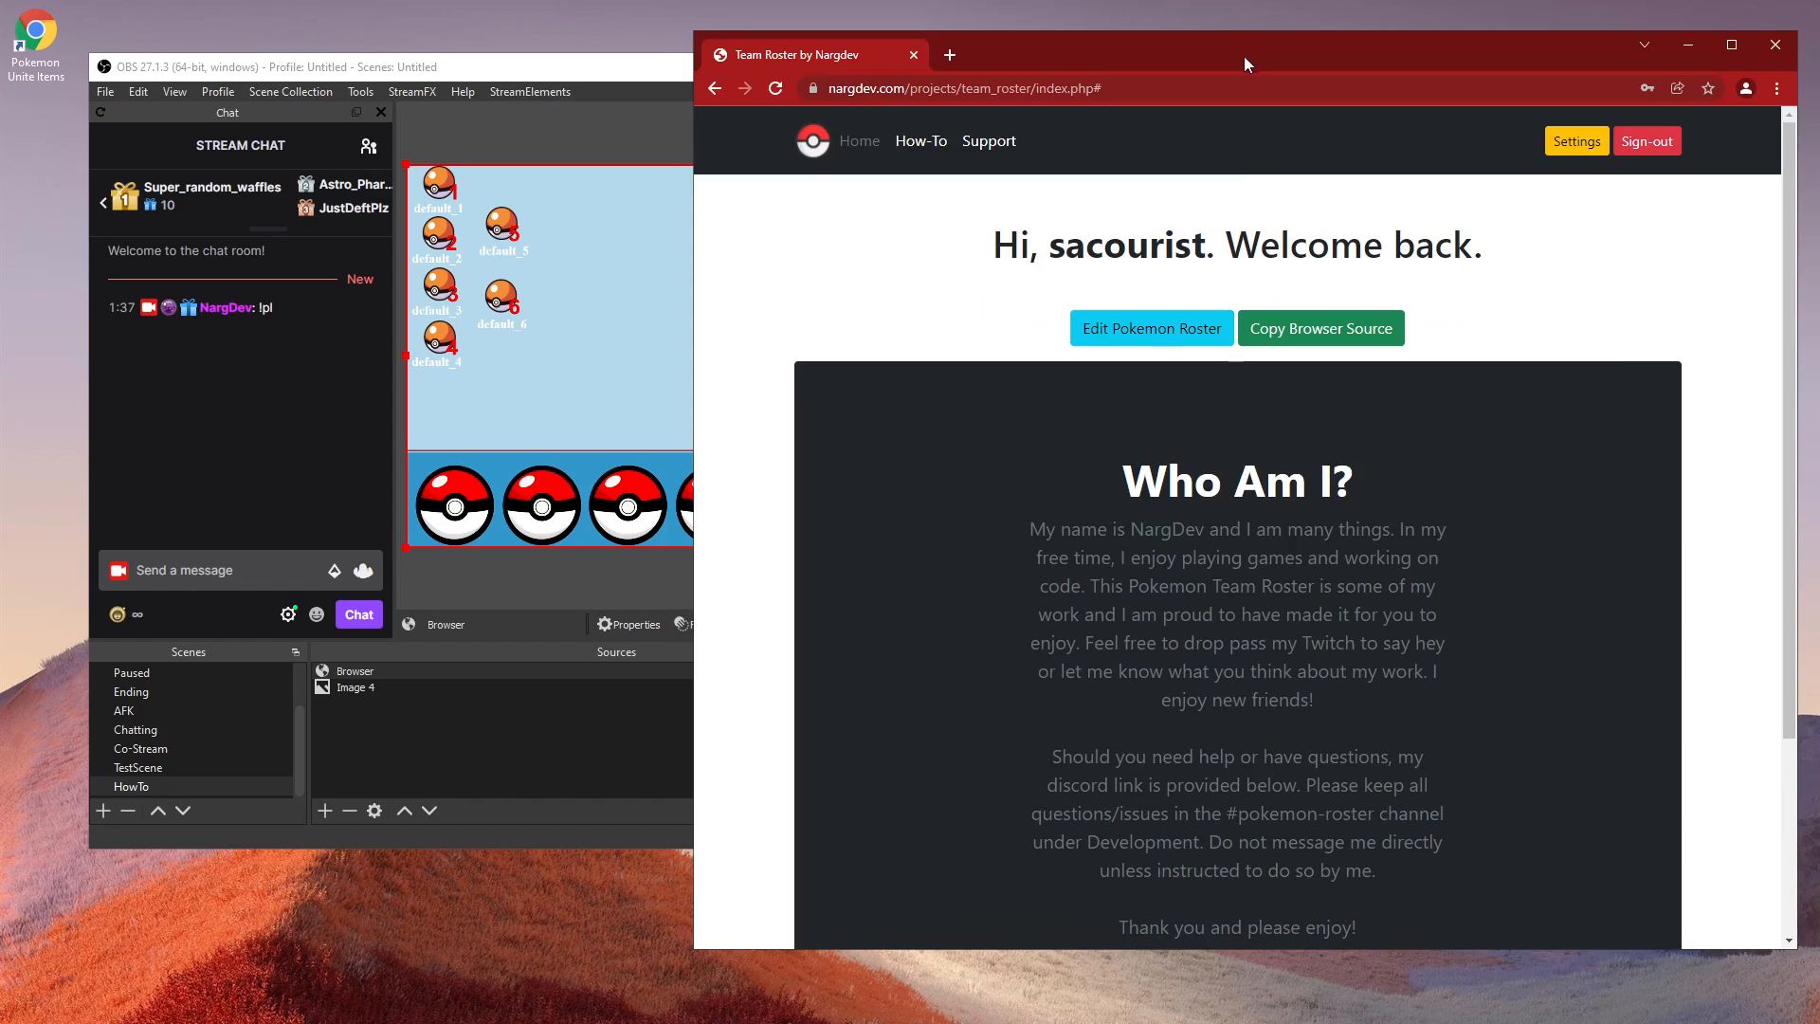
left_click(1131, 339)
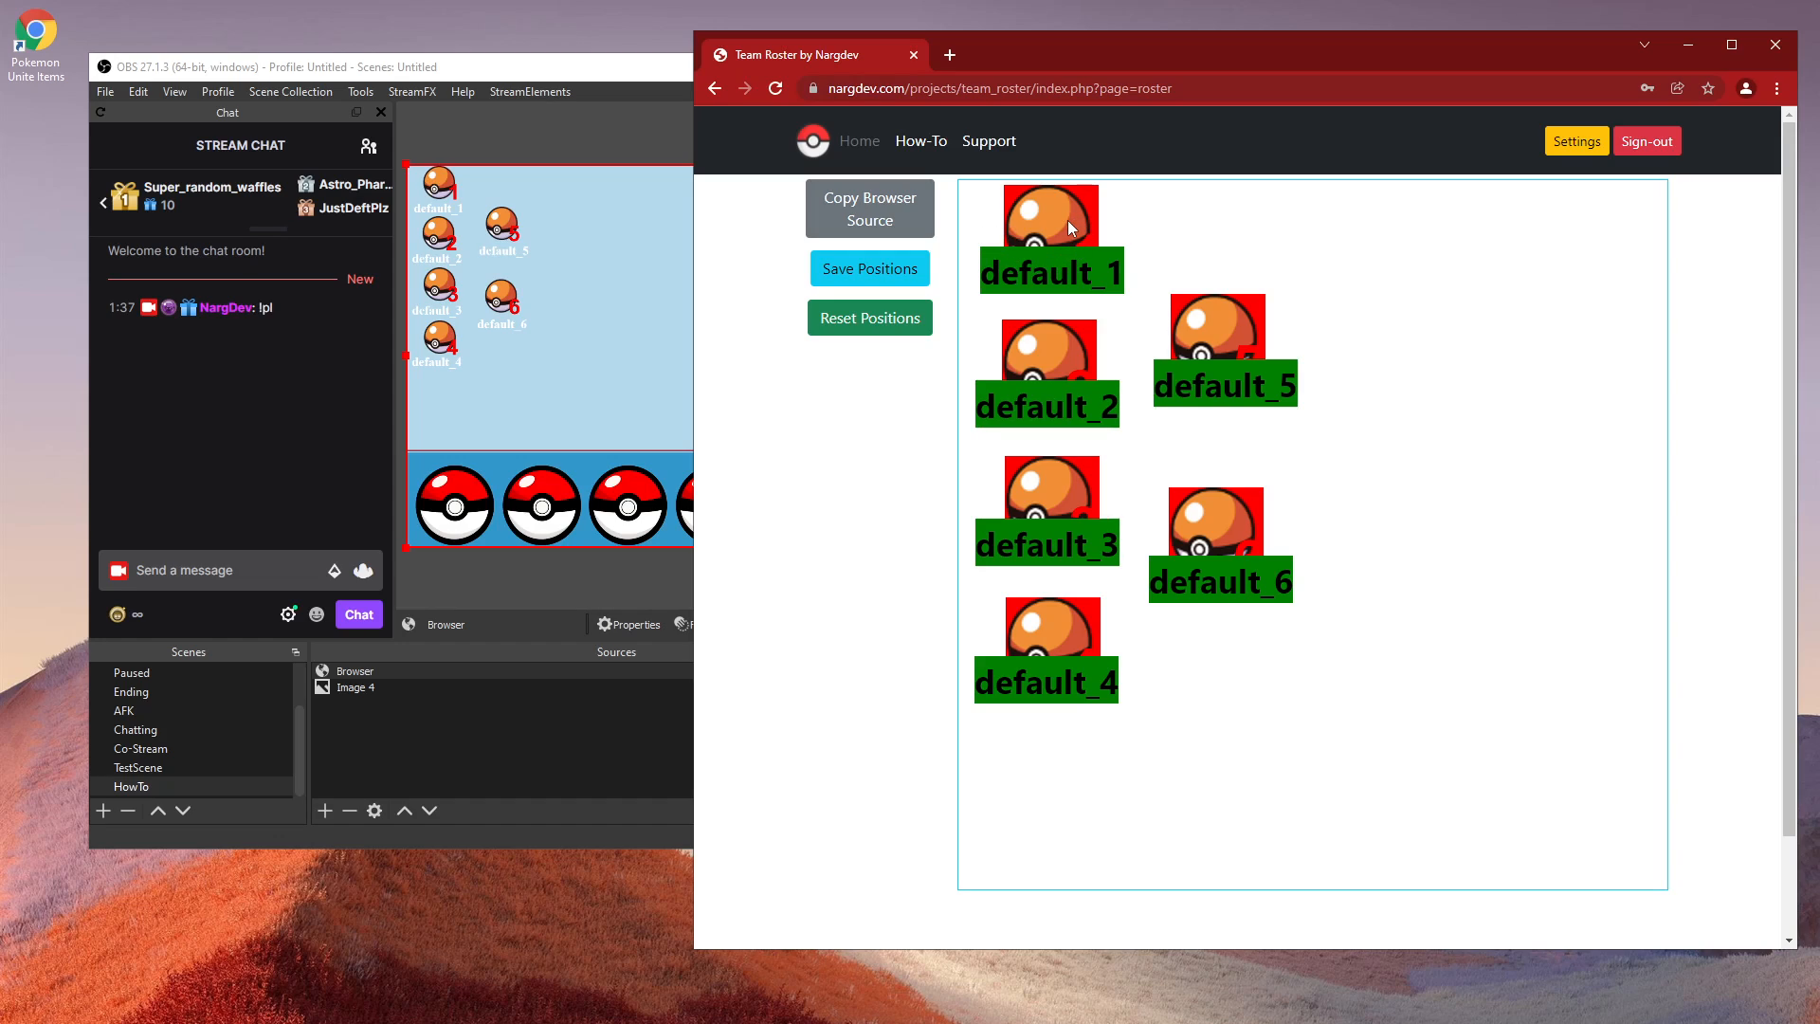
Step: Place the sprites of default_1, default_2 and default_3 in a row along the layout area's lower edge and save the positions
left_click_drag(1024, 238, 944, 877)
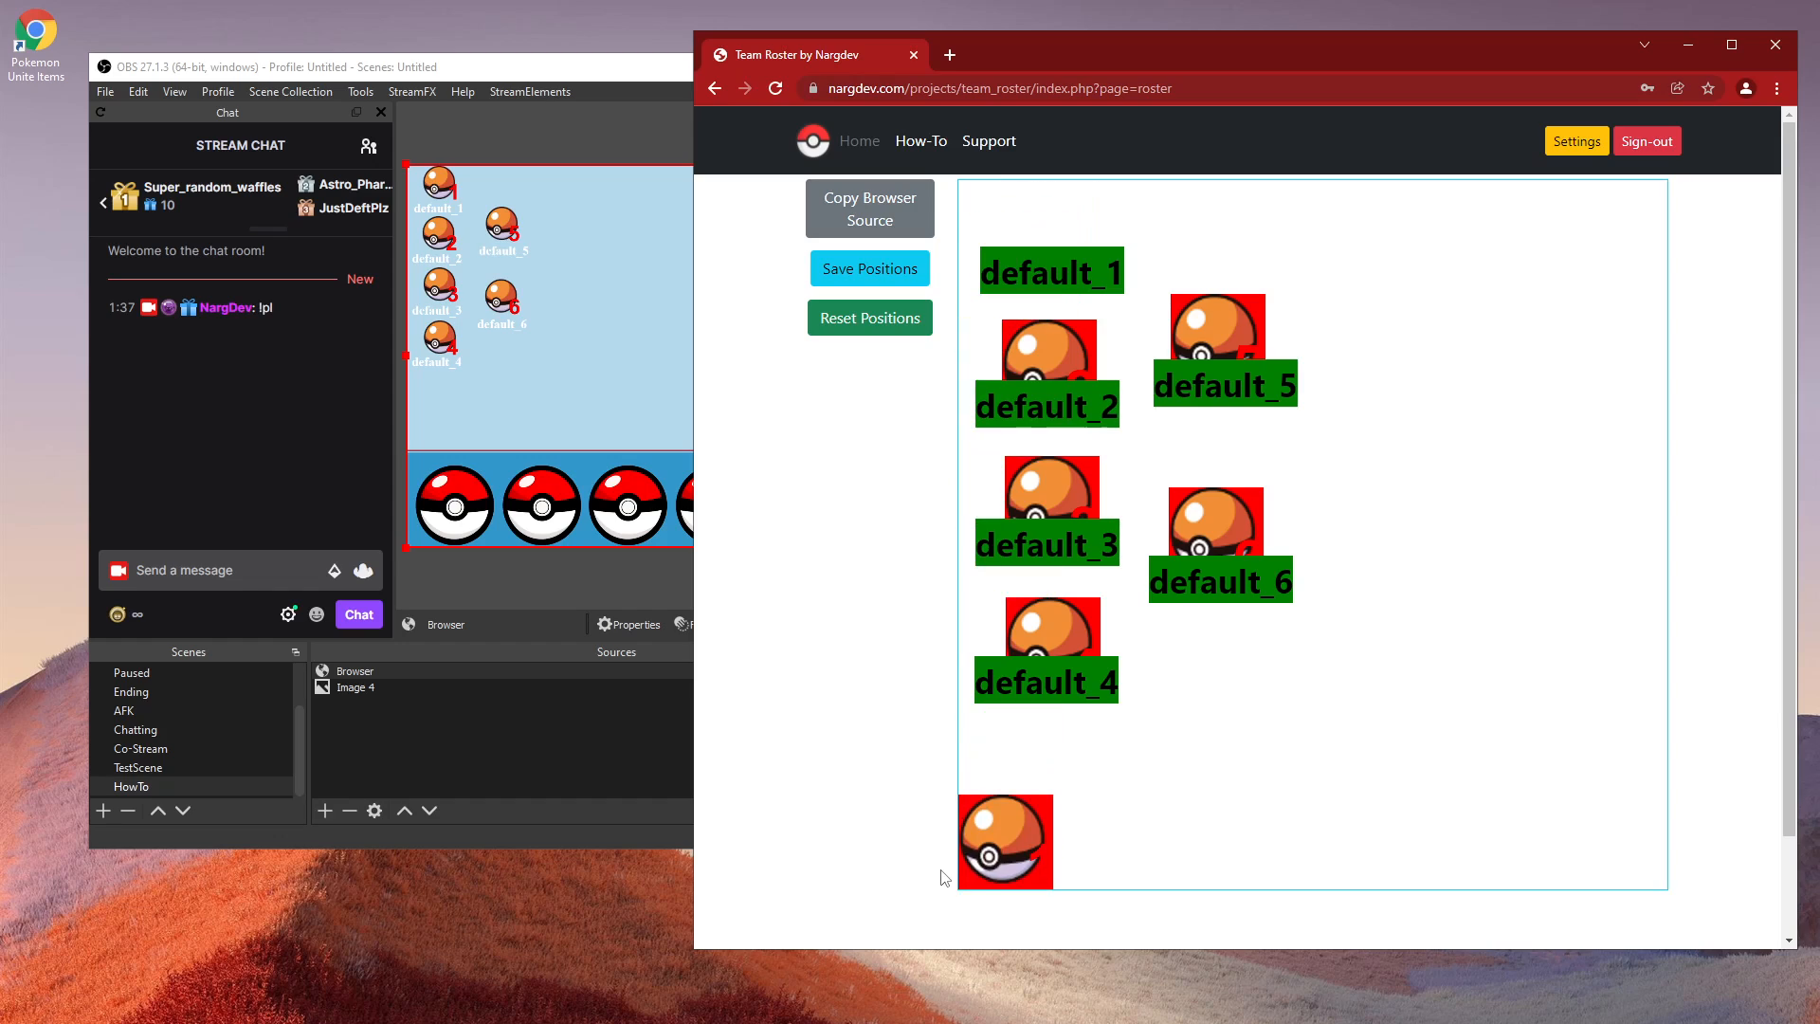
left_click_drag(1067, 353, 1139, 832)
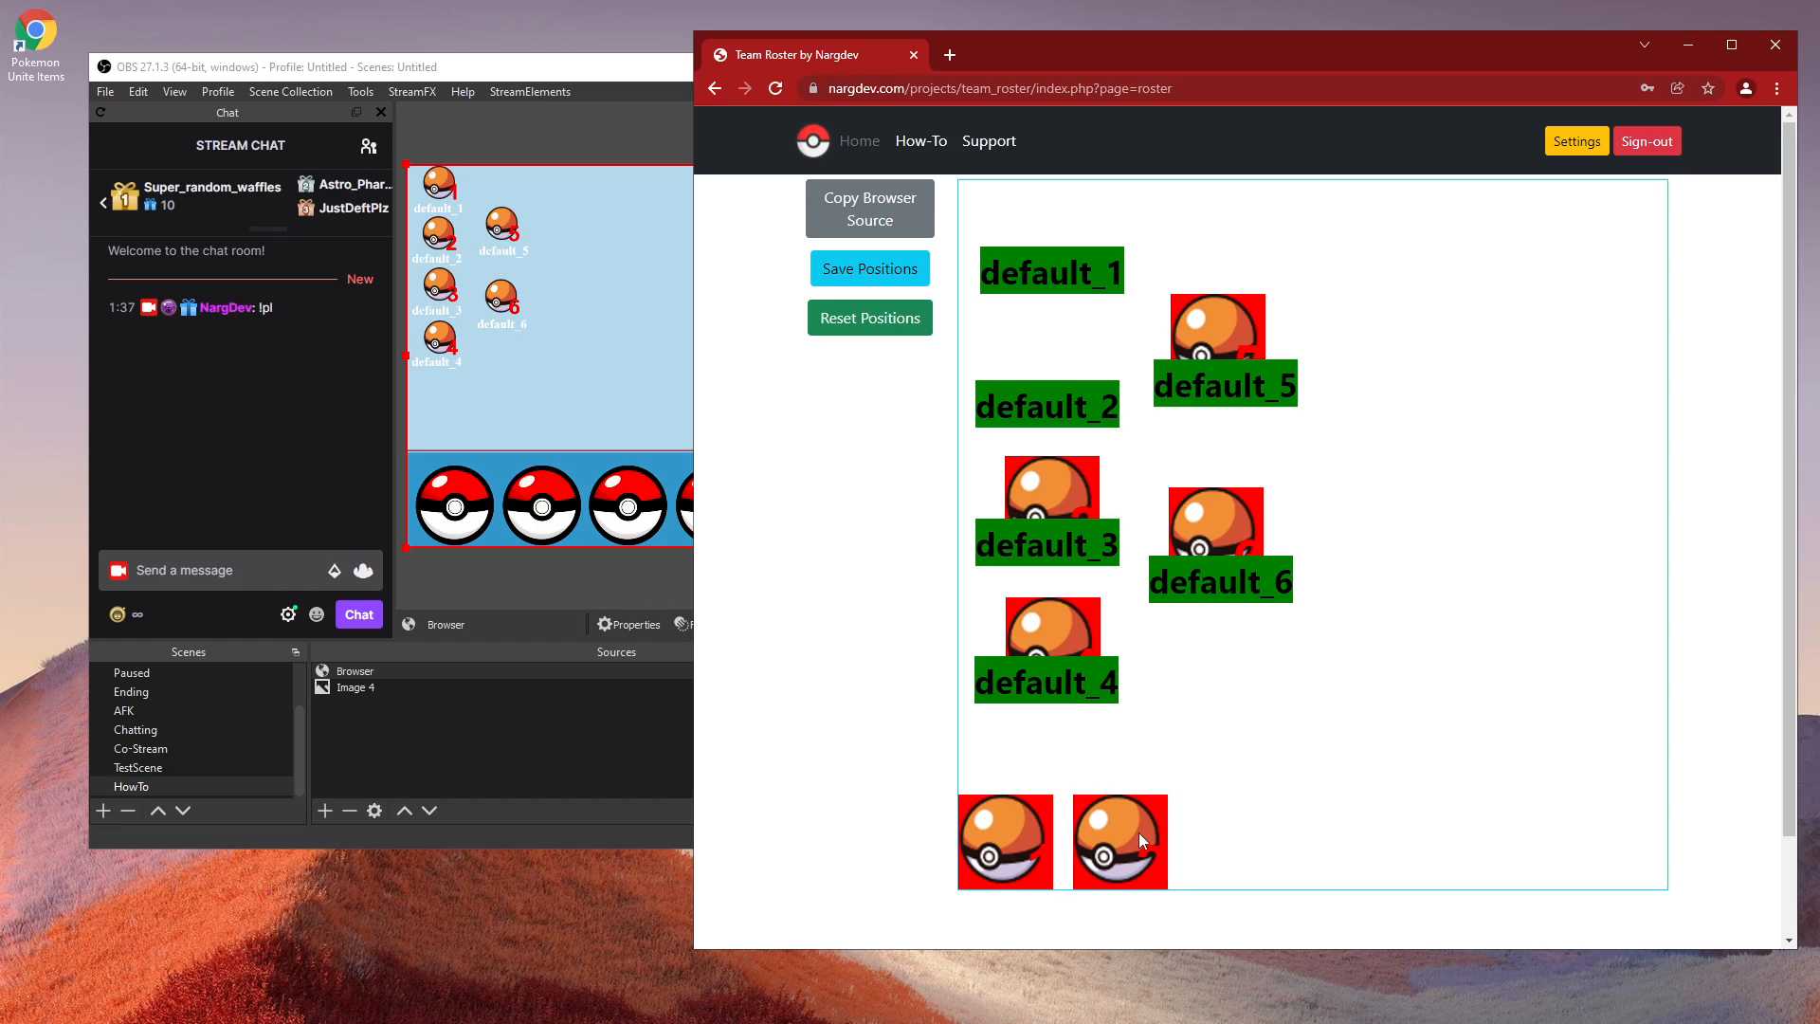
left_click_drag(1029, 512, 1209, 850)
left_click(865, 273)
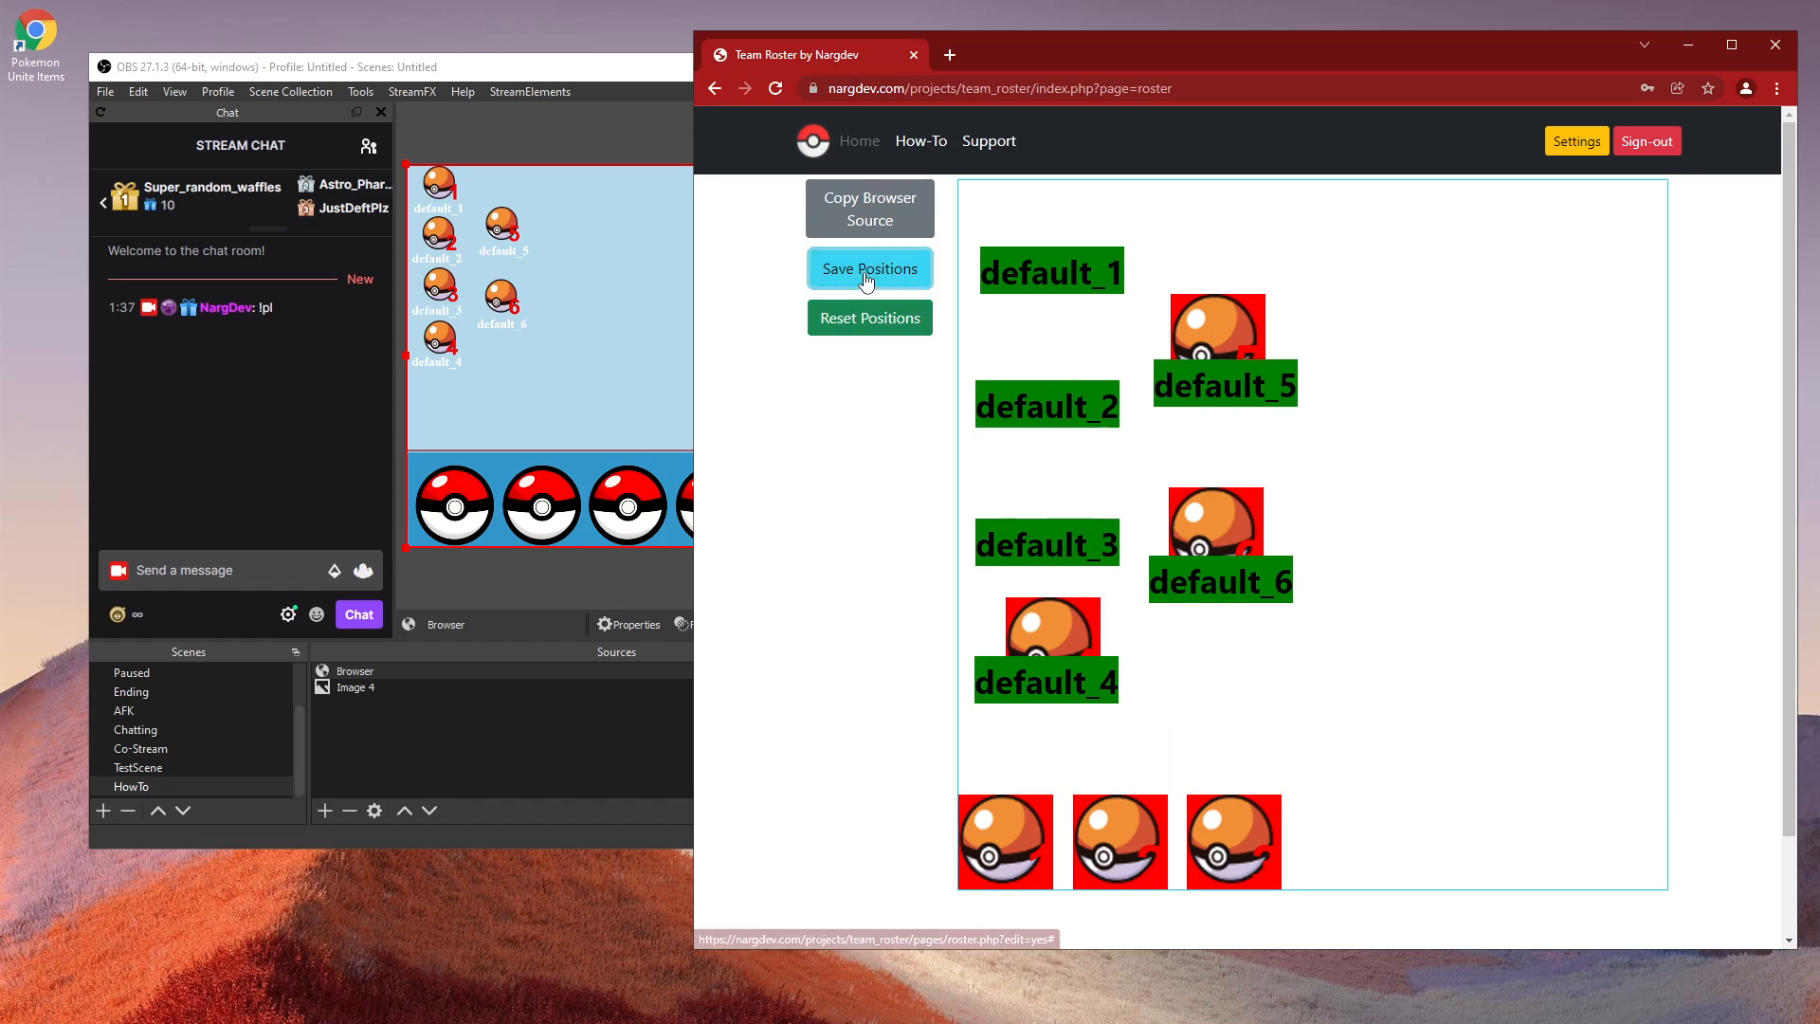
scroll(865, 280, "down", 1)
left_click_drag(1043, 139, 1014, 739)
left_click(866, 196)
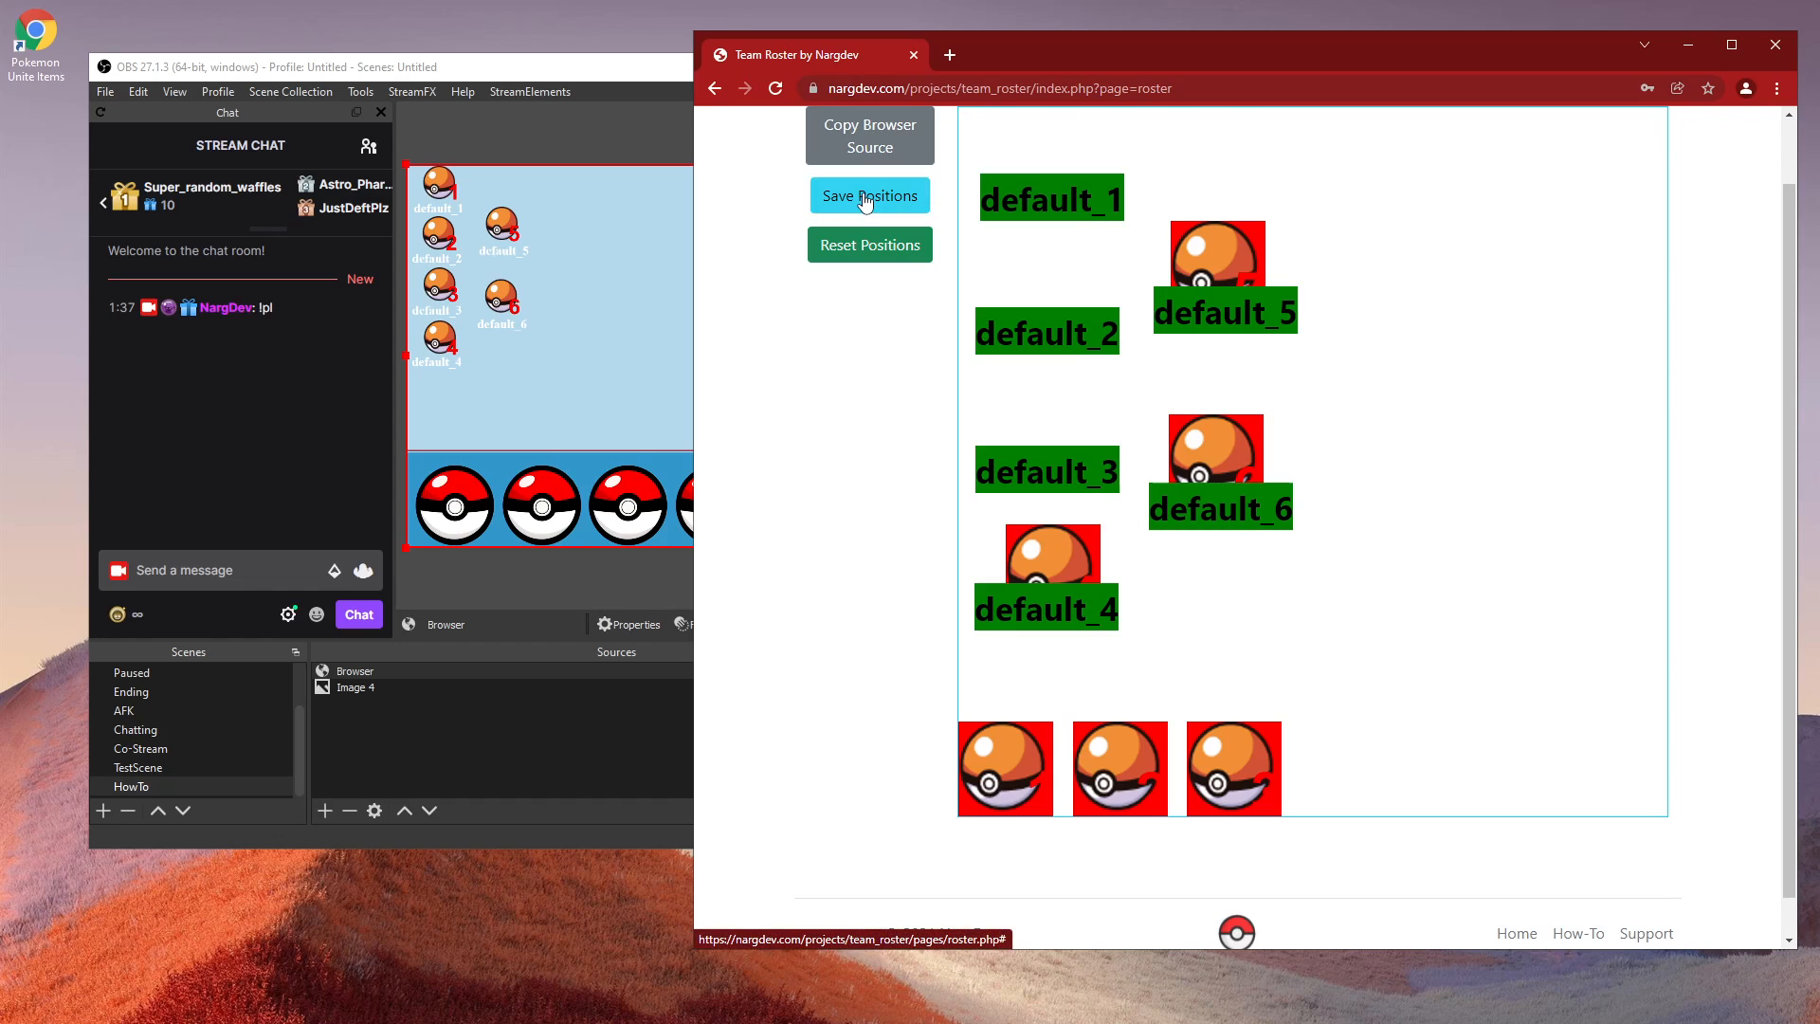
Step: Extend the lower row with the sprites of default_4, default_5 and default_6 and save the positions
left_click_drag(1061, 565, 1358, 795)
left_click_drag(1204, 245, 1440, 756)
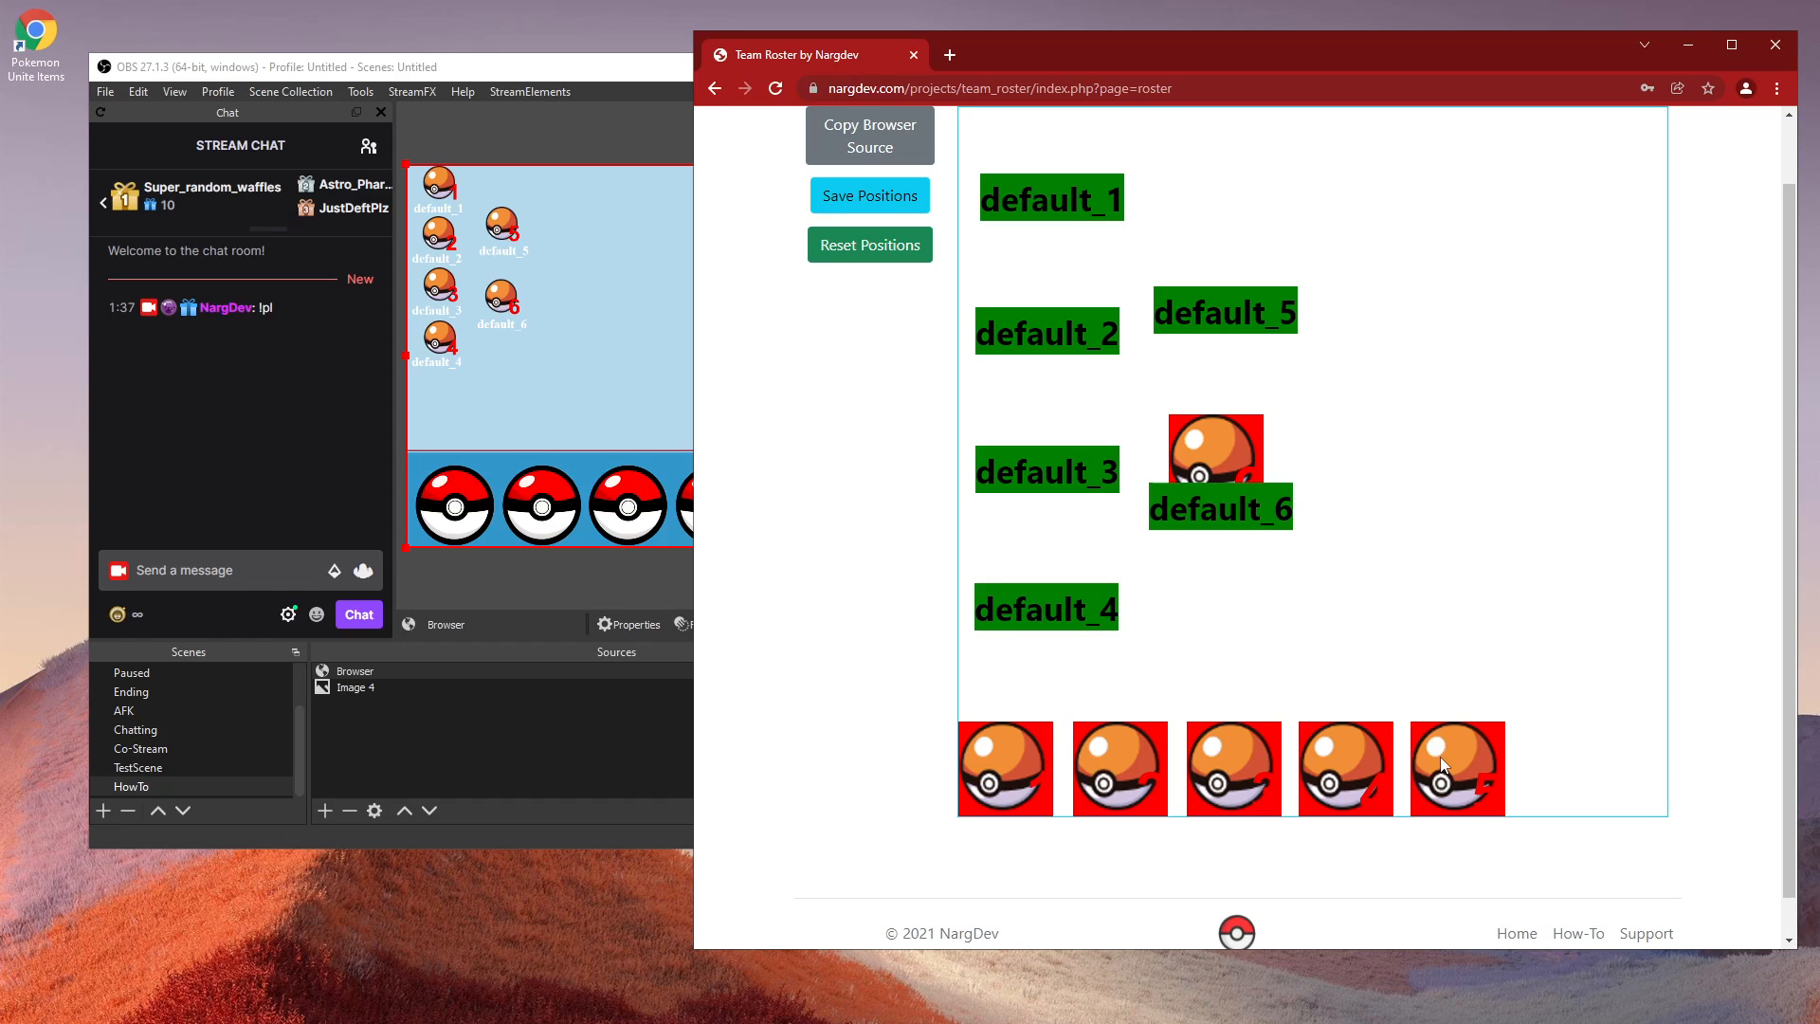
left_click_drag(1237, 459, 1582, 774)
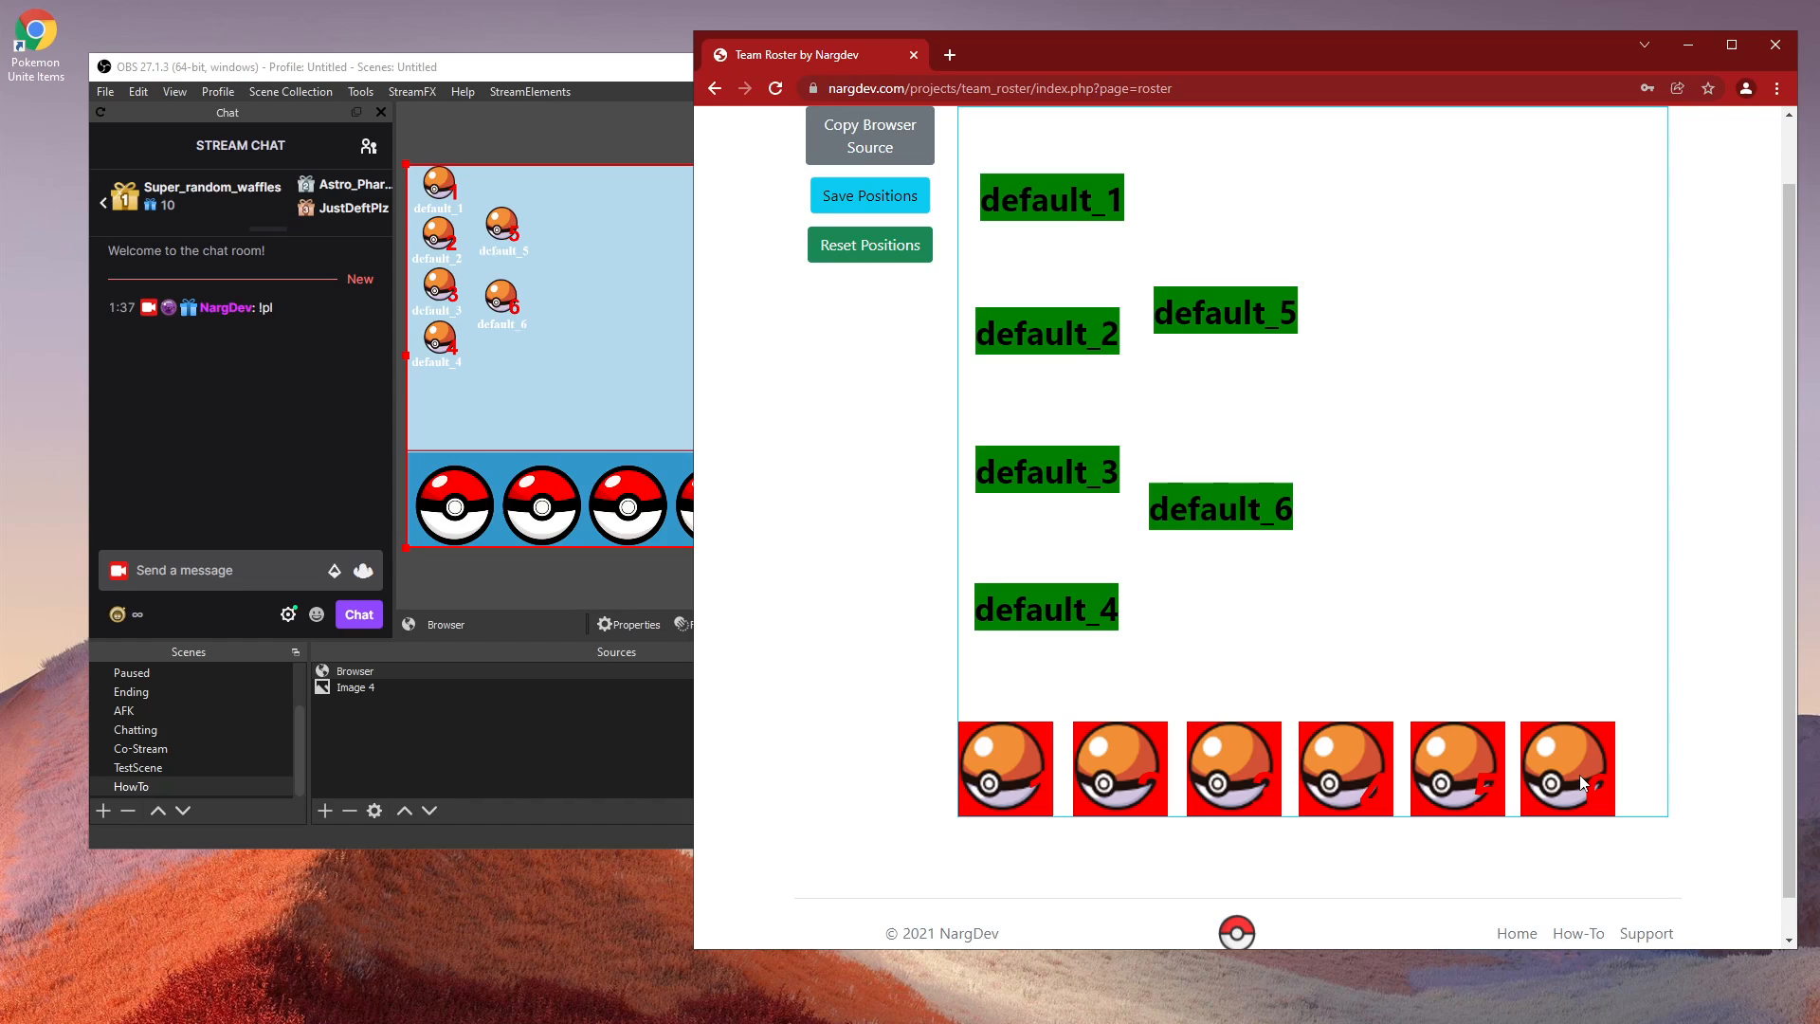
left_click(900, 256)
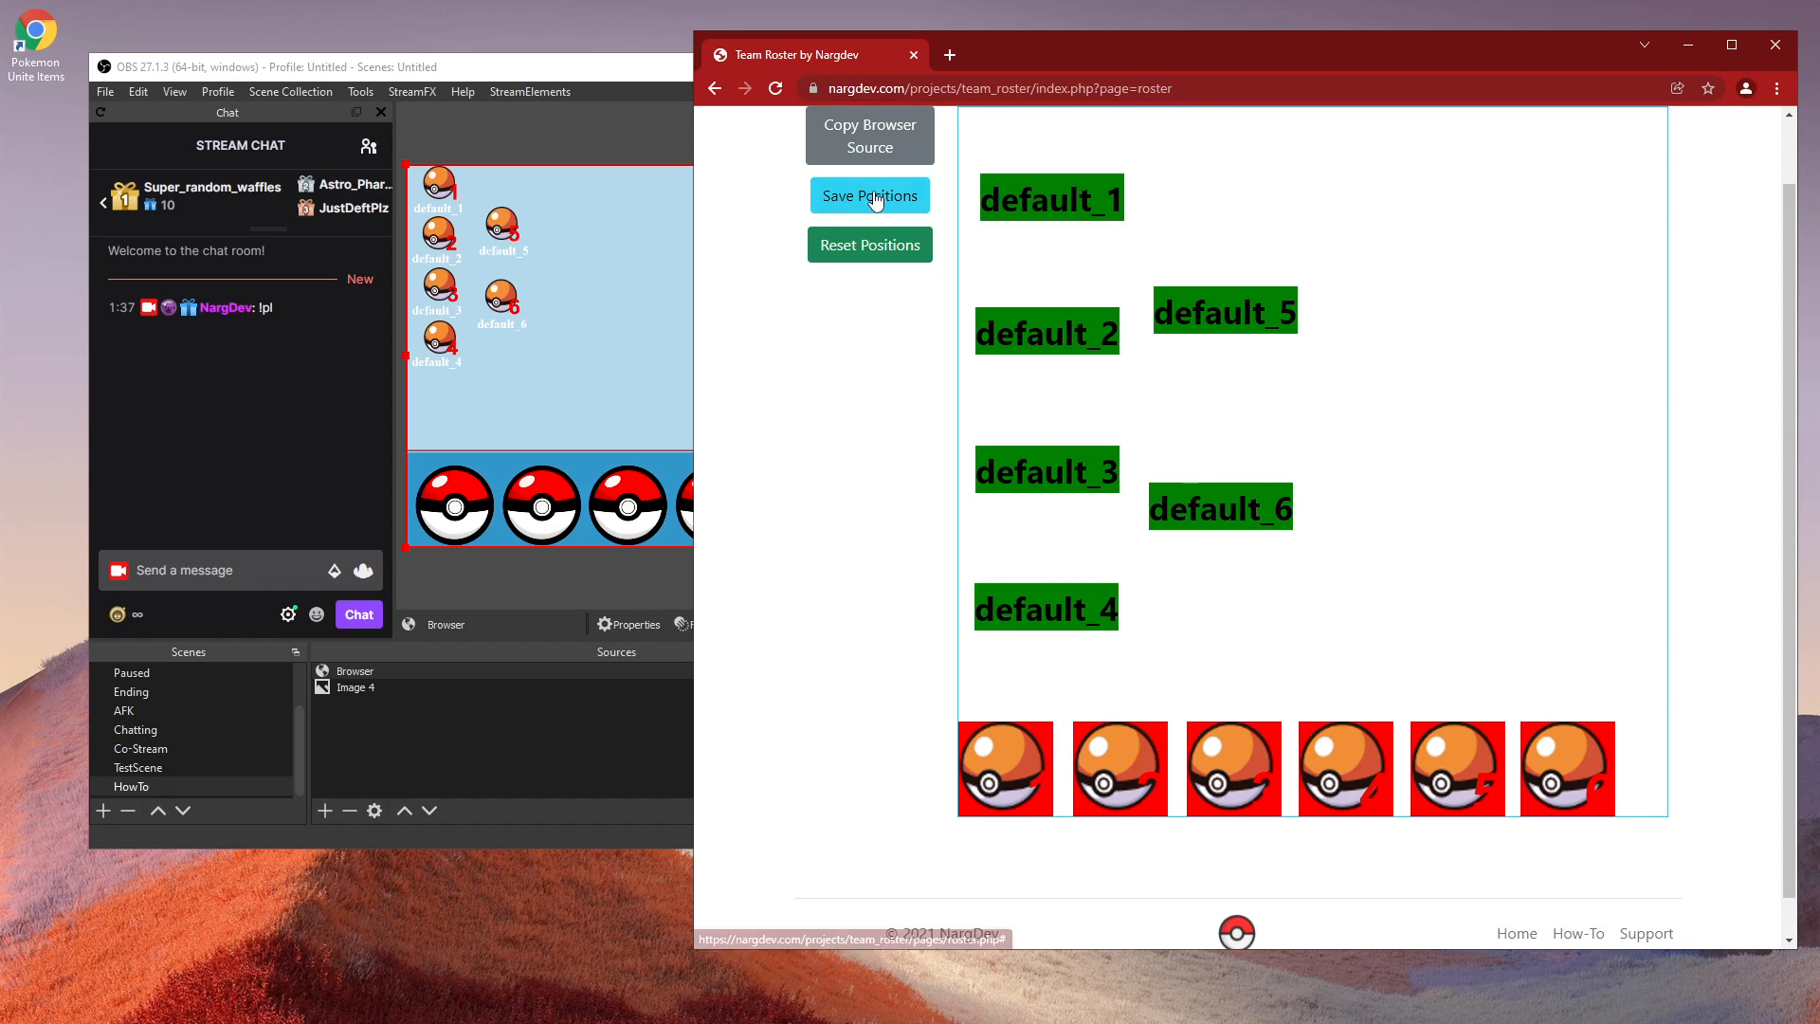
left_click(827, 143)
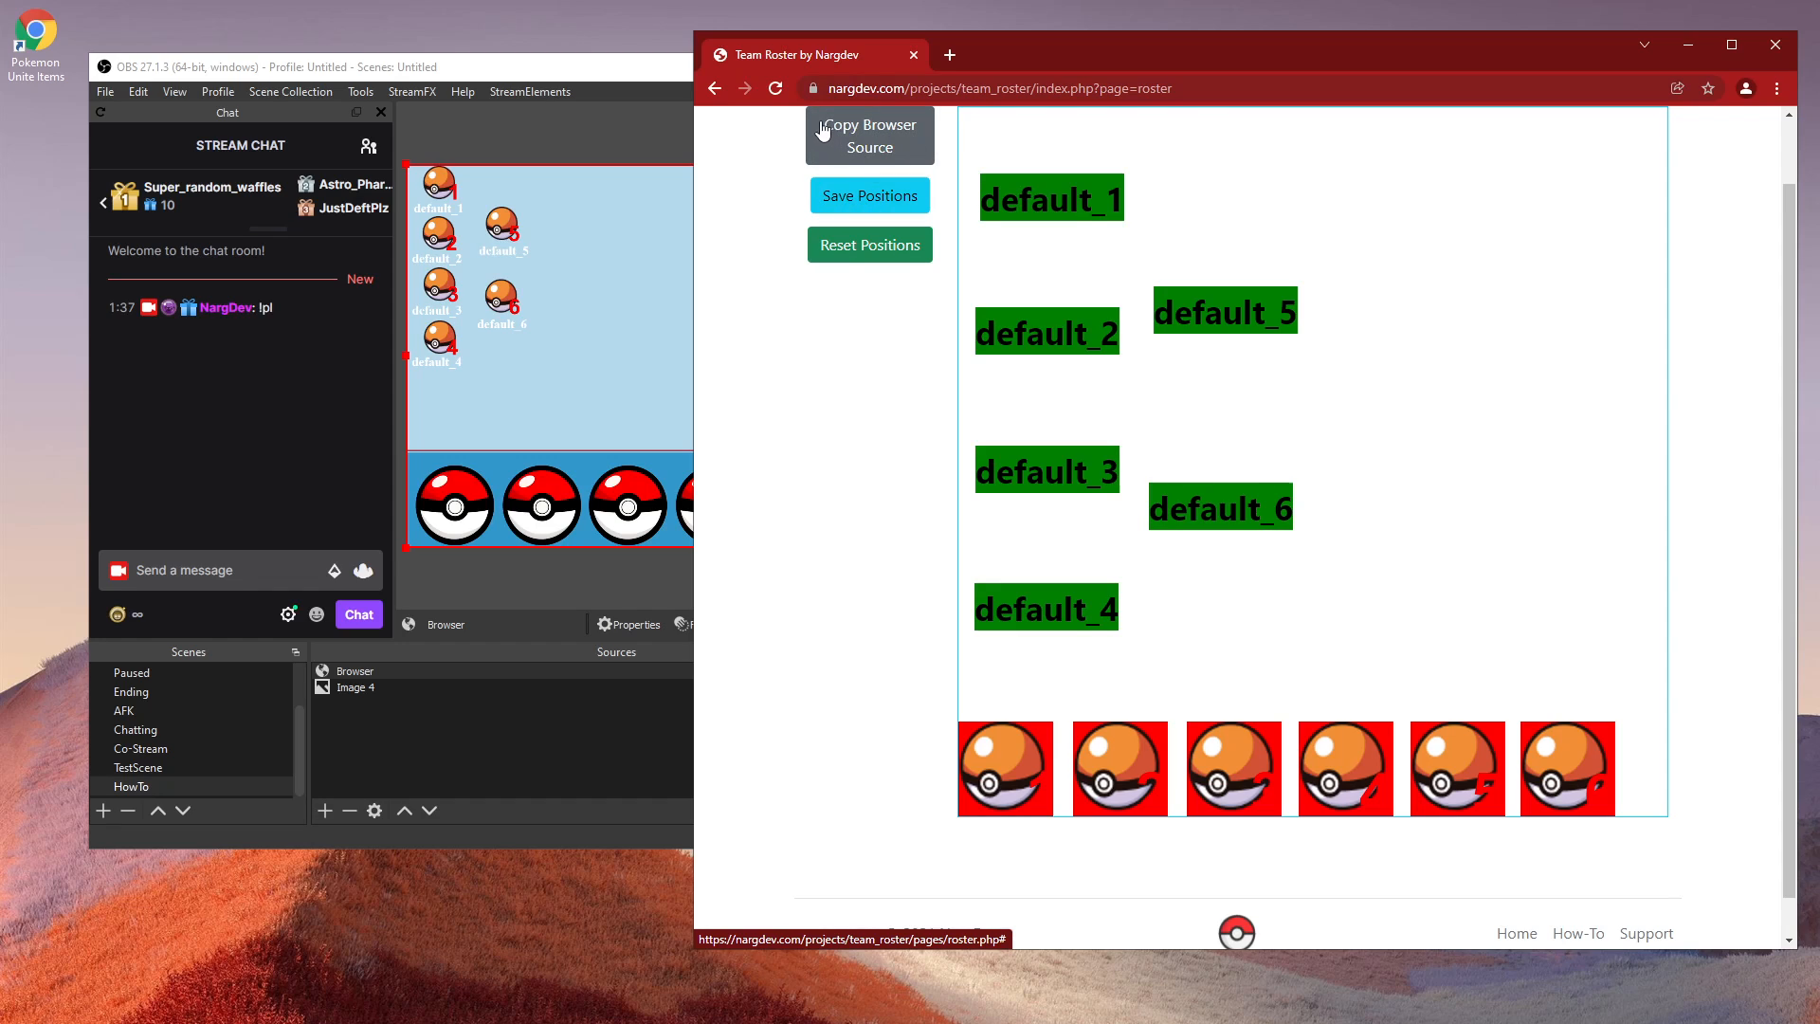
Step: Switch to OBS and send the command !pl in the stream chat to refresh the roster
left_click(242, 567)
type("!pl")
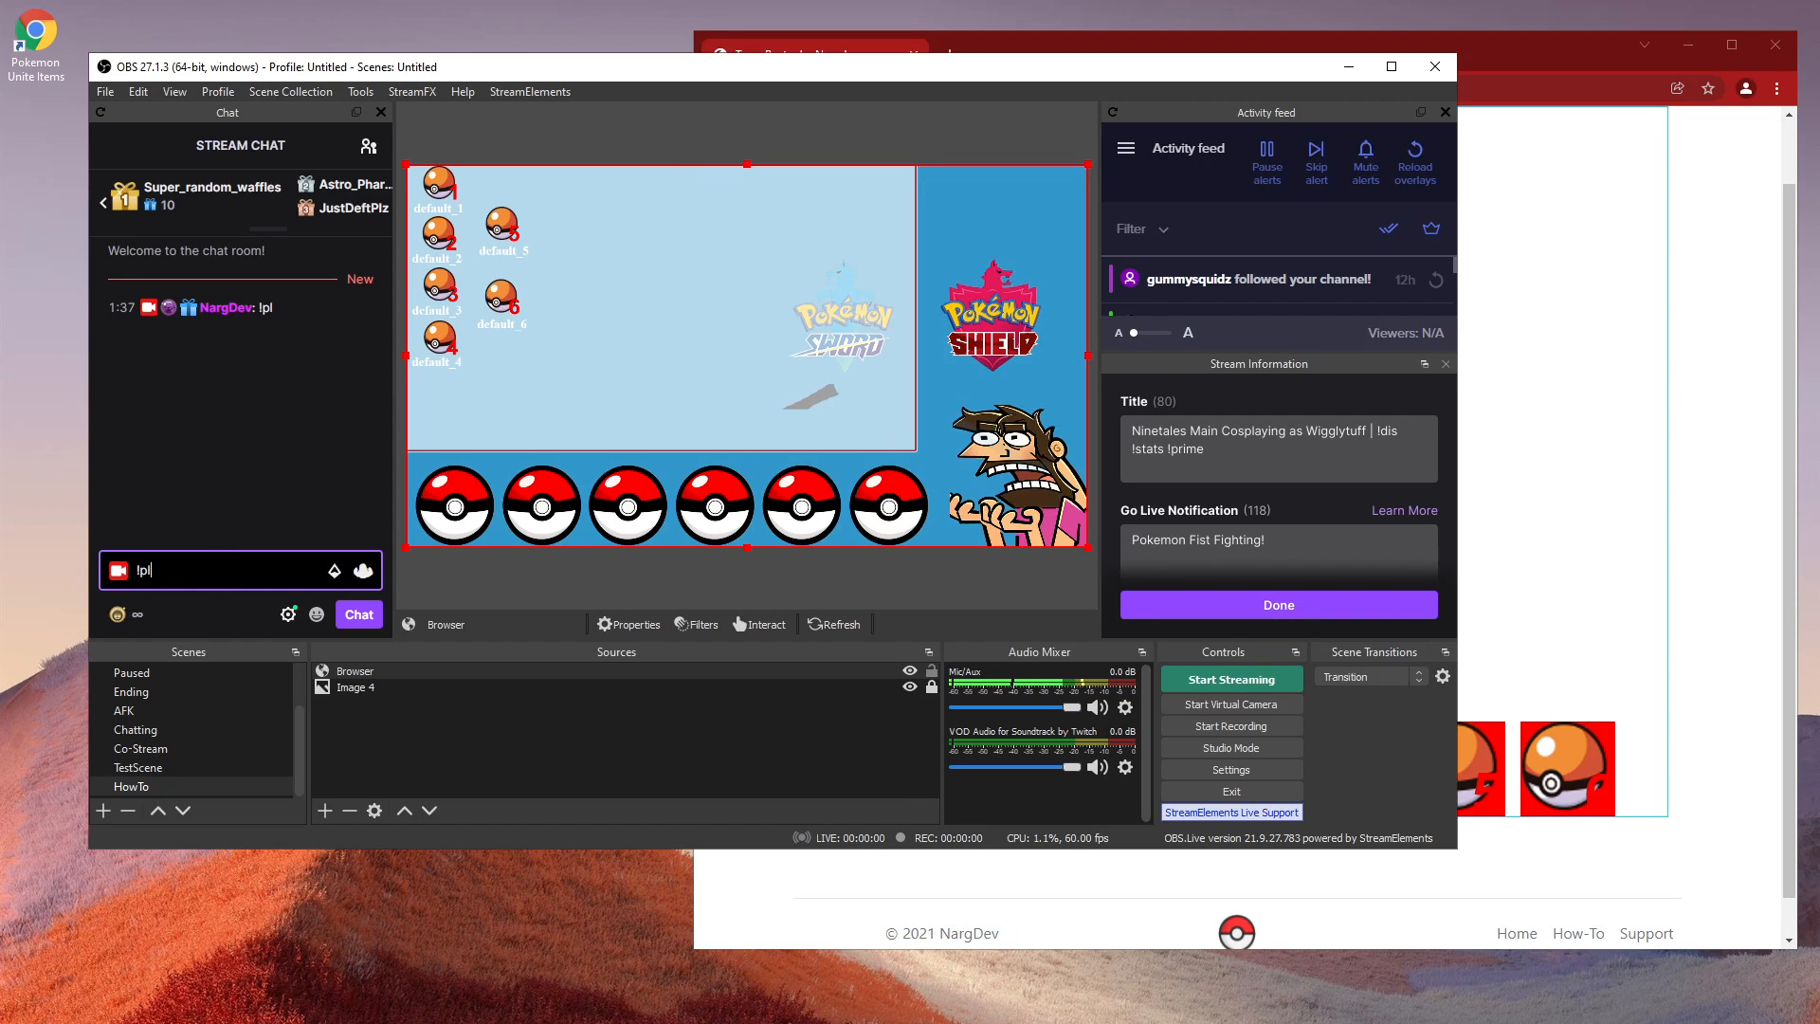
key("Return")
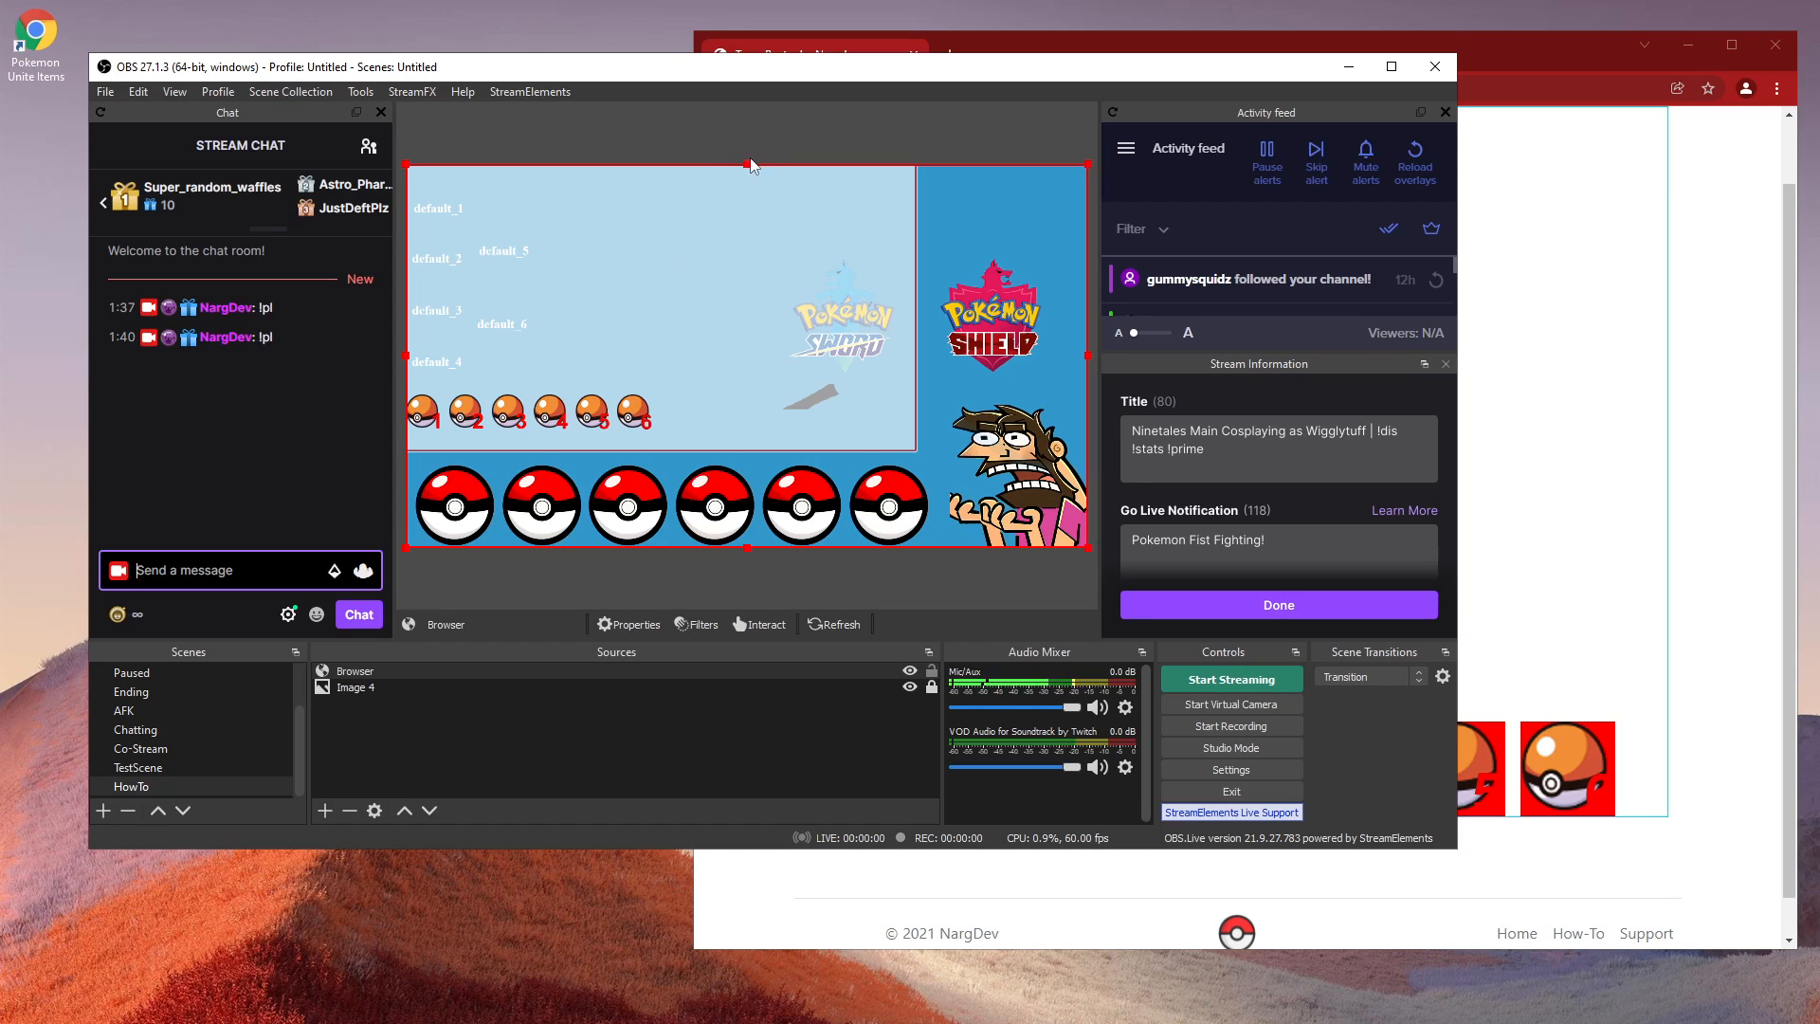
Step: Crop the Browser source from above, below and the far side so only the row of six sprites remains
left_click_drag(747, 162, 715, 368)
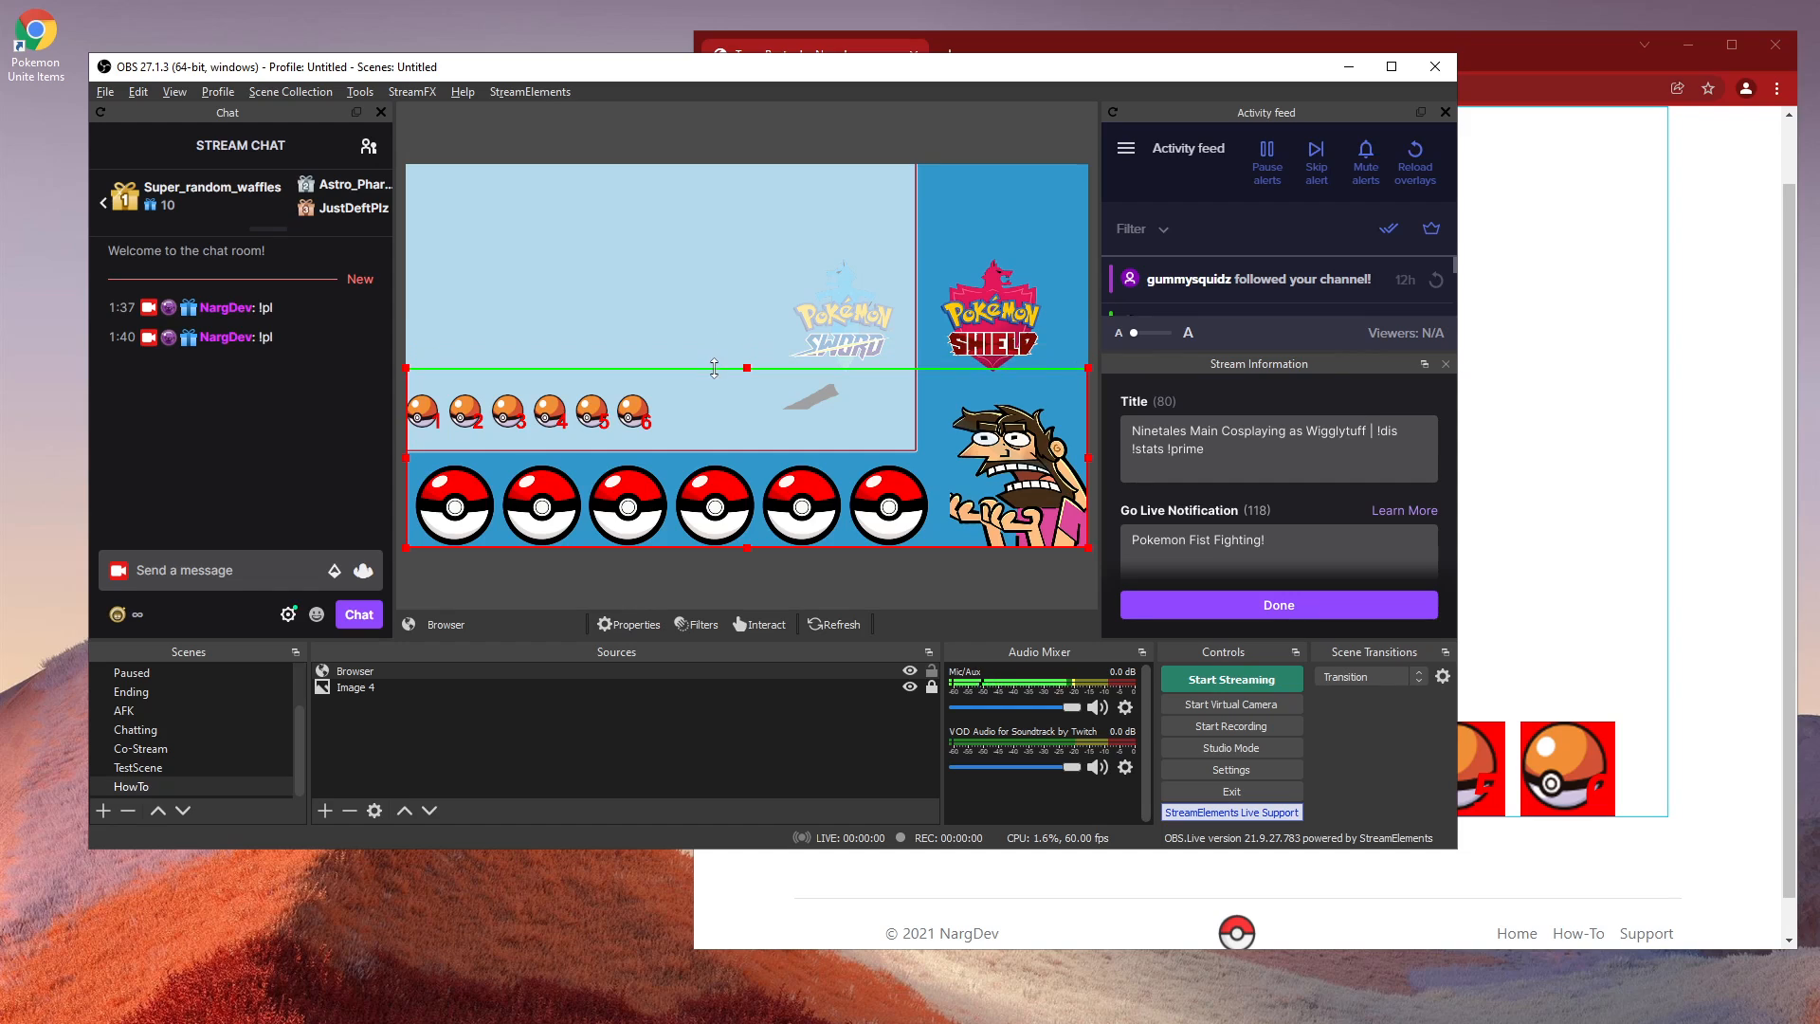
left_click_drag(747, 547, 753, 449)
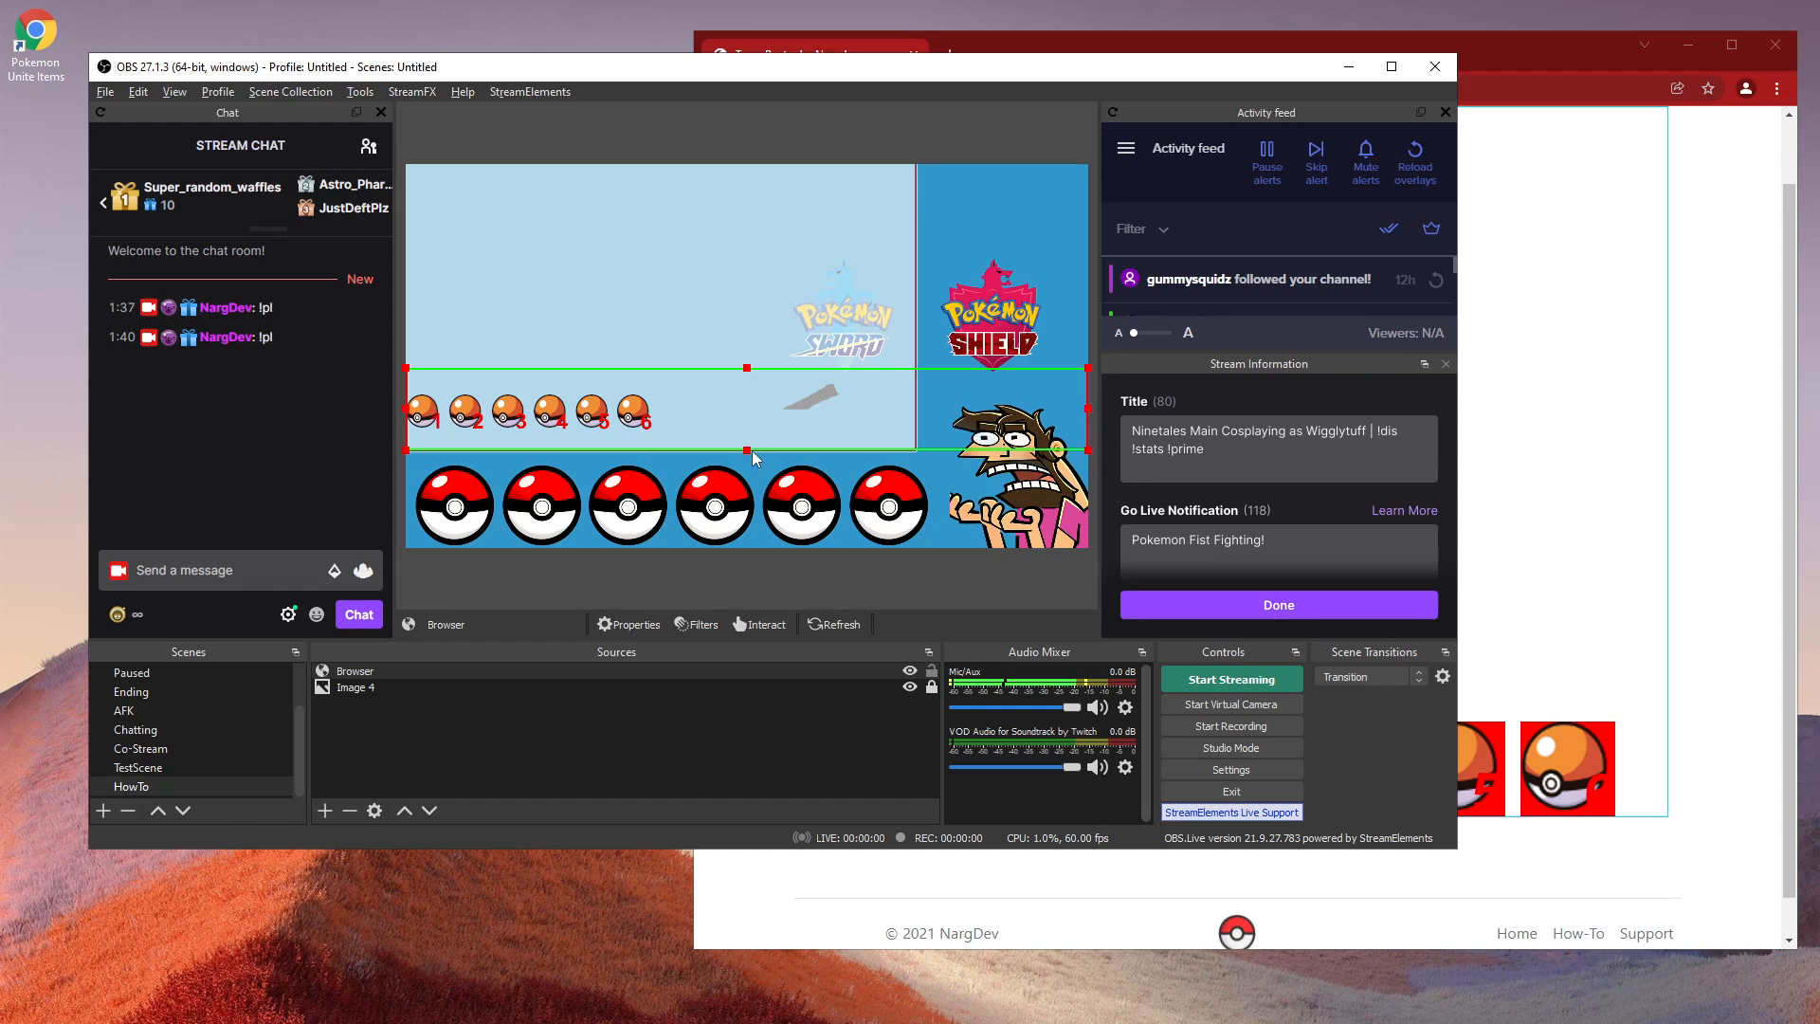
left_click_drag(1088, 408, 671, 414)
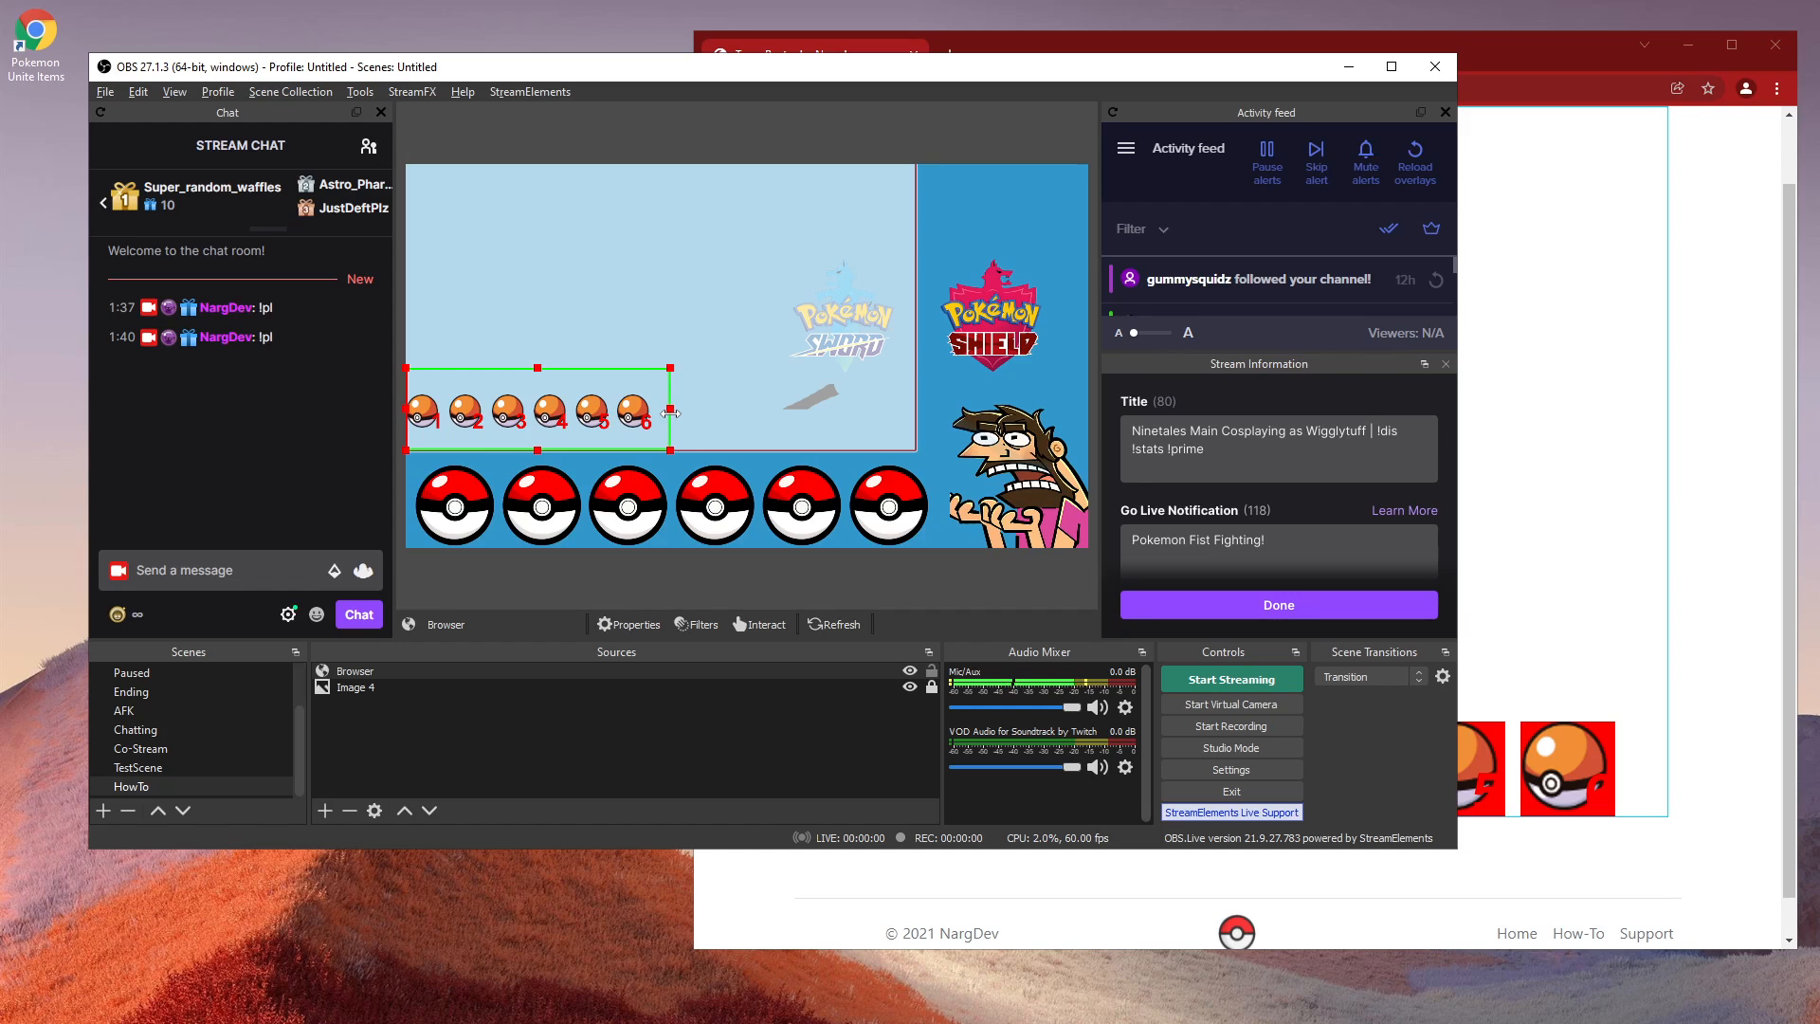
Step: Enlarge the cropped Browser source, align its first sprite with the overlay's first Poké Ball, and lock the source
left_click_drag(561, 418, 619, 329)
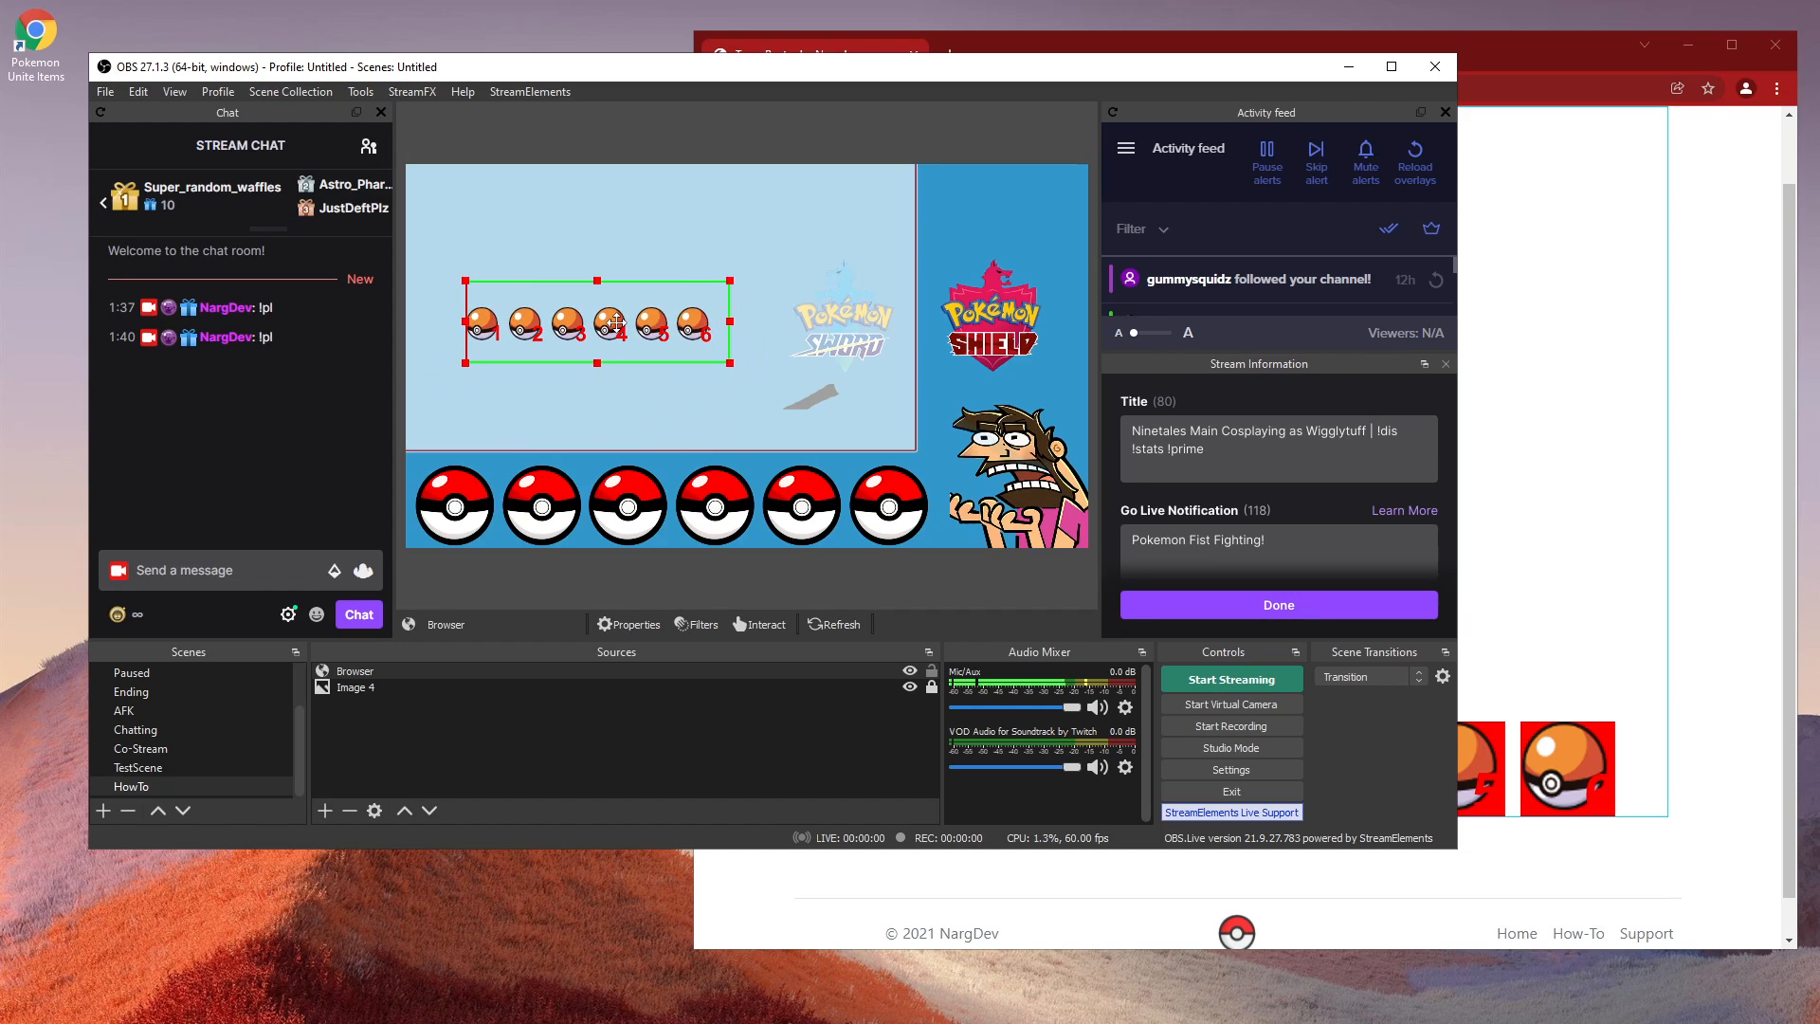
left_click_drag(730, 363, 913, 464)
left_click_drag(869, 382, 869, 506)
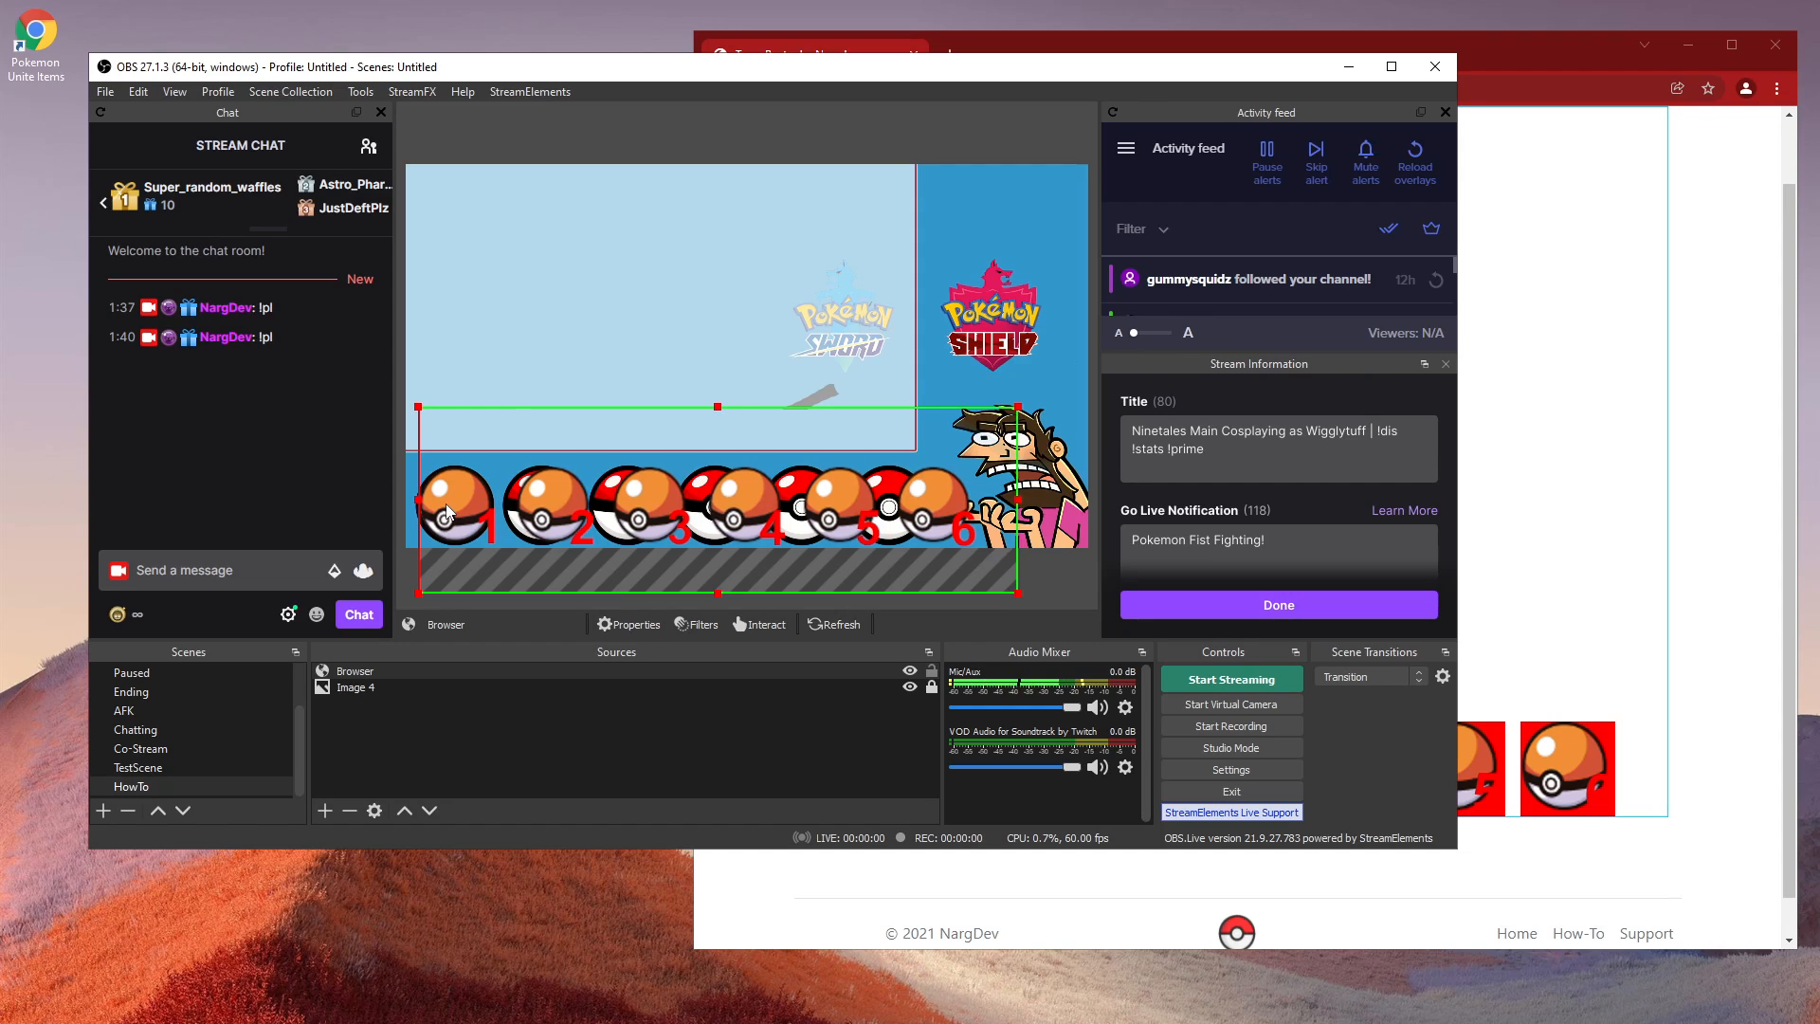
left_click(931, 670)
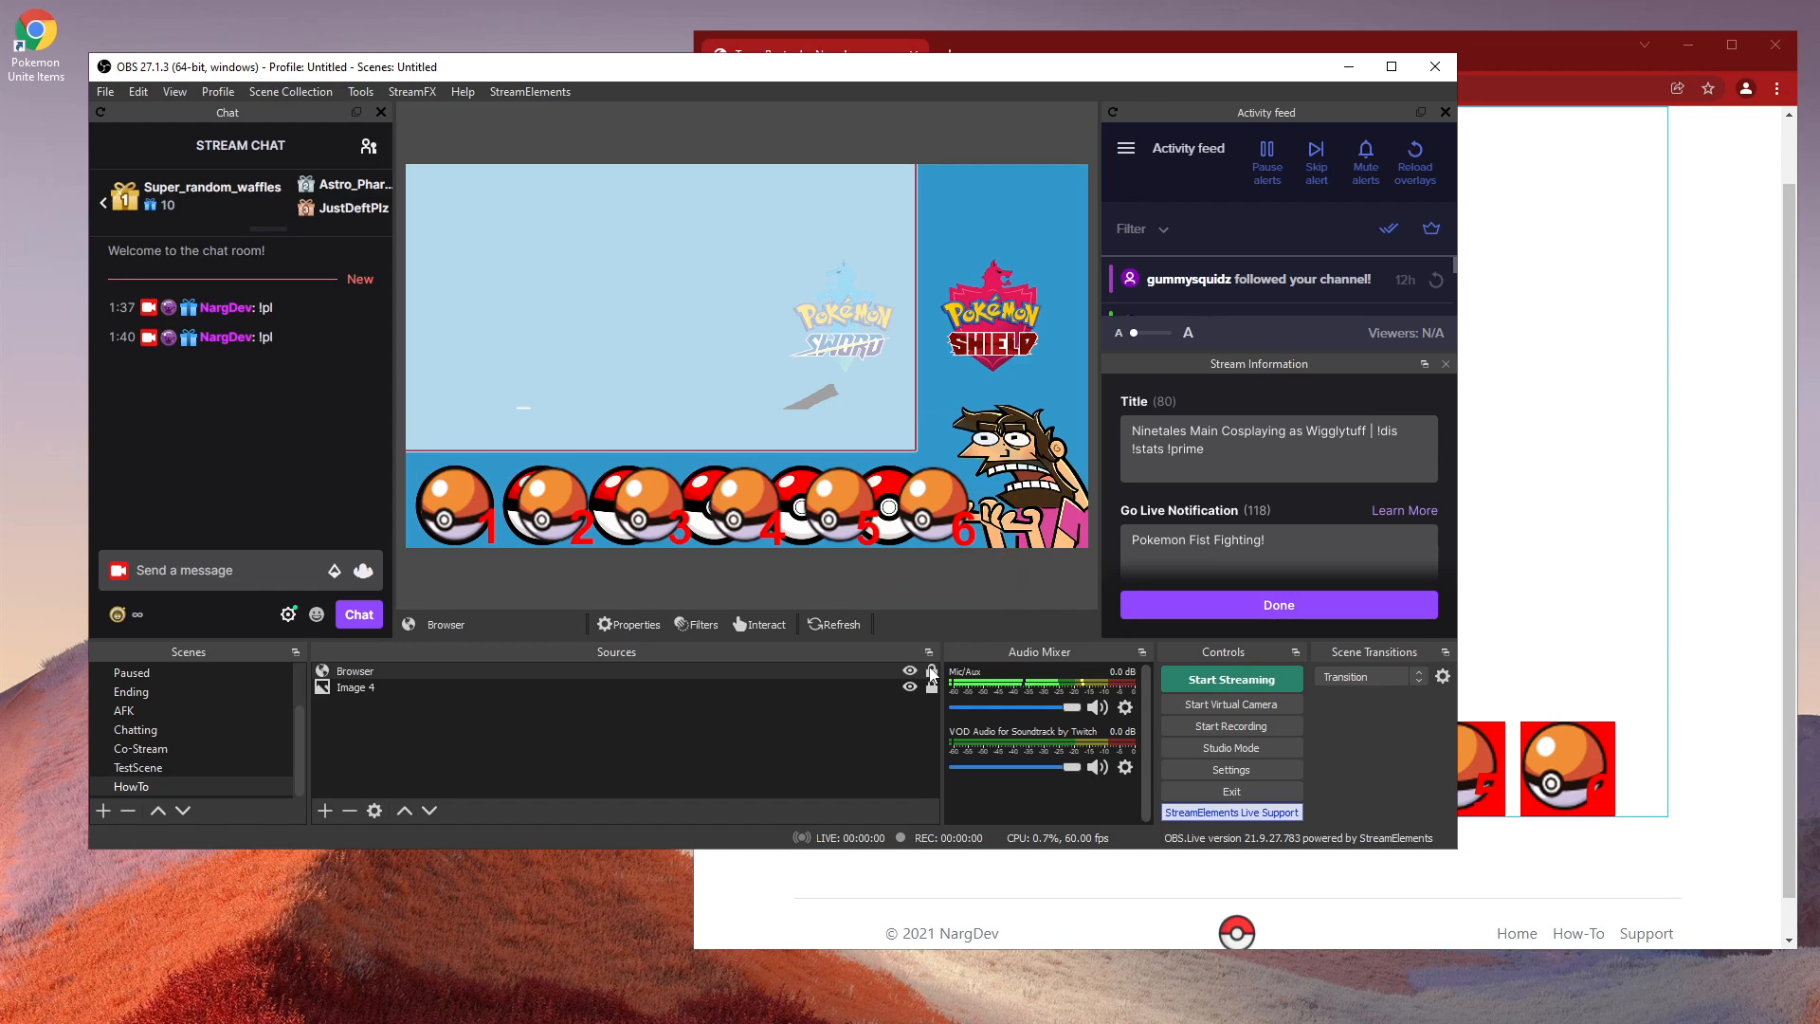
Step: In the Team Roster page, move the second and third sprites closer to the first and save the positions
left_click(1513, 599)
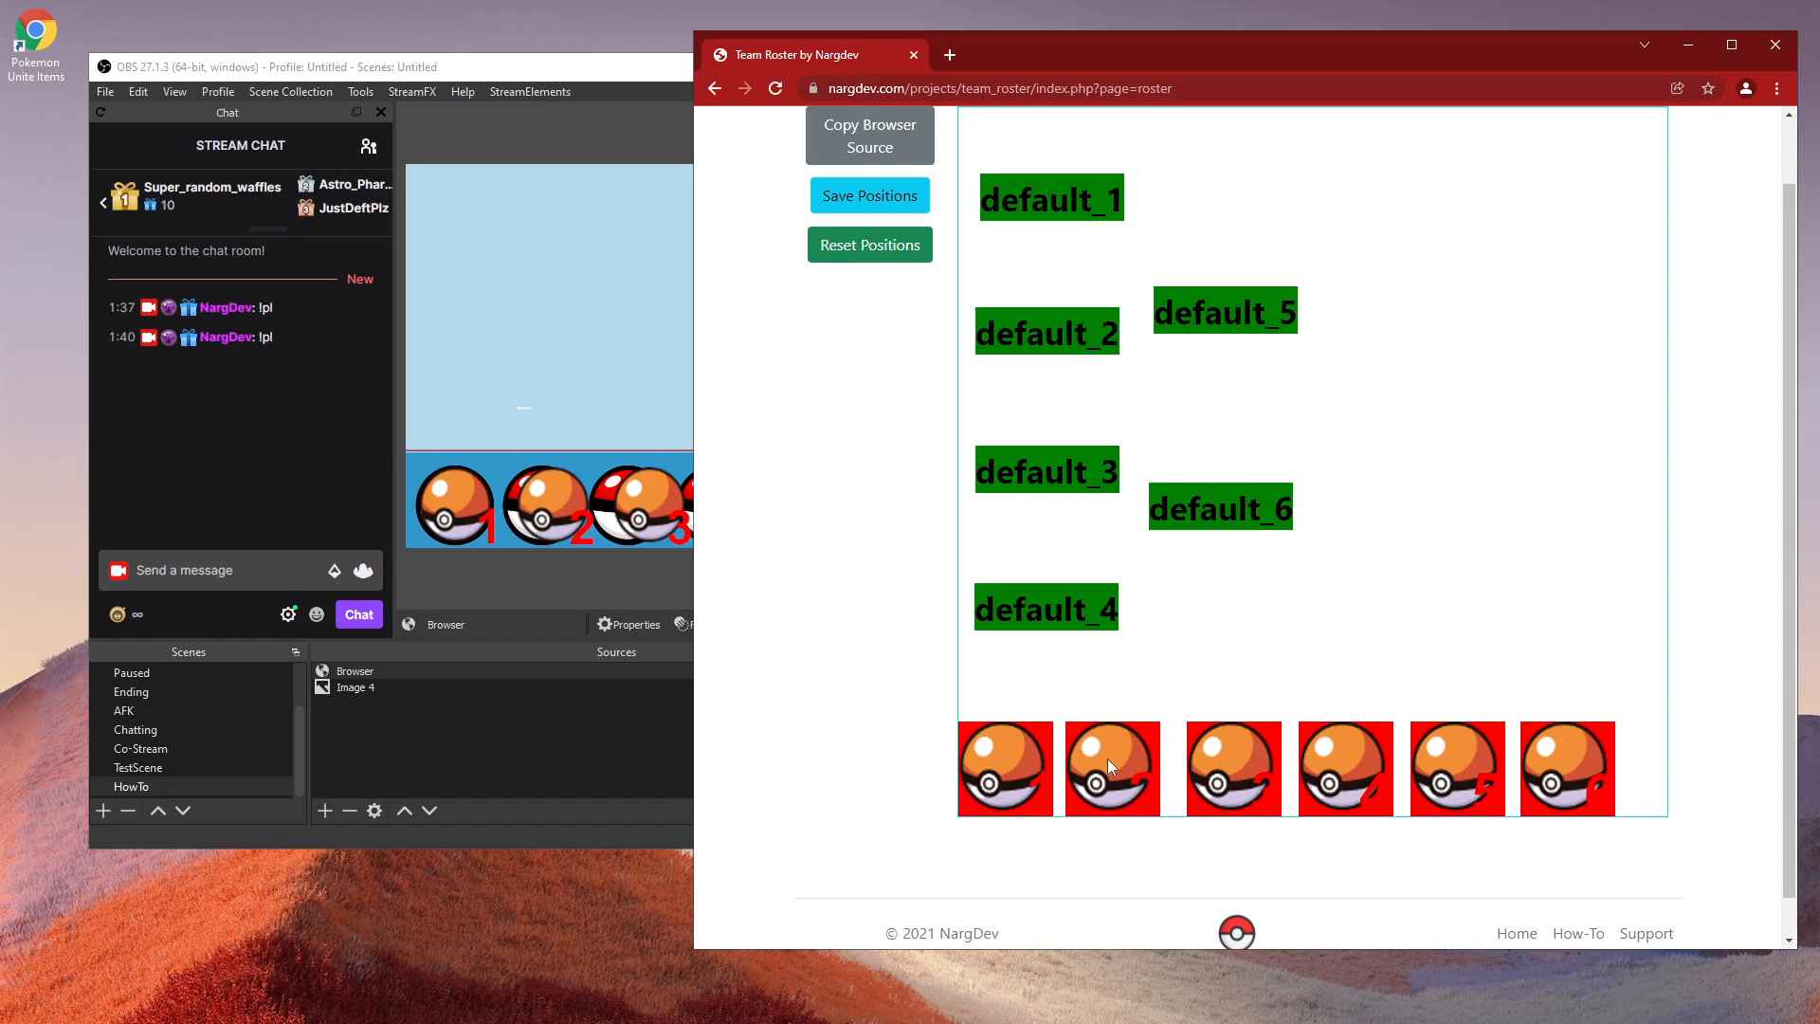
left_click_drag(1192, 758, 1171, 758)
left_click(871, 193)
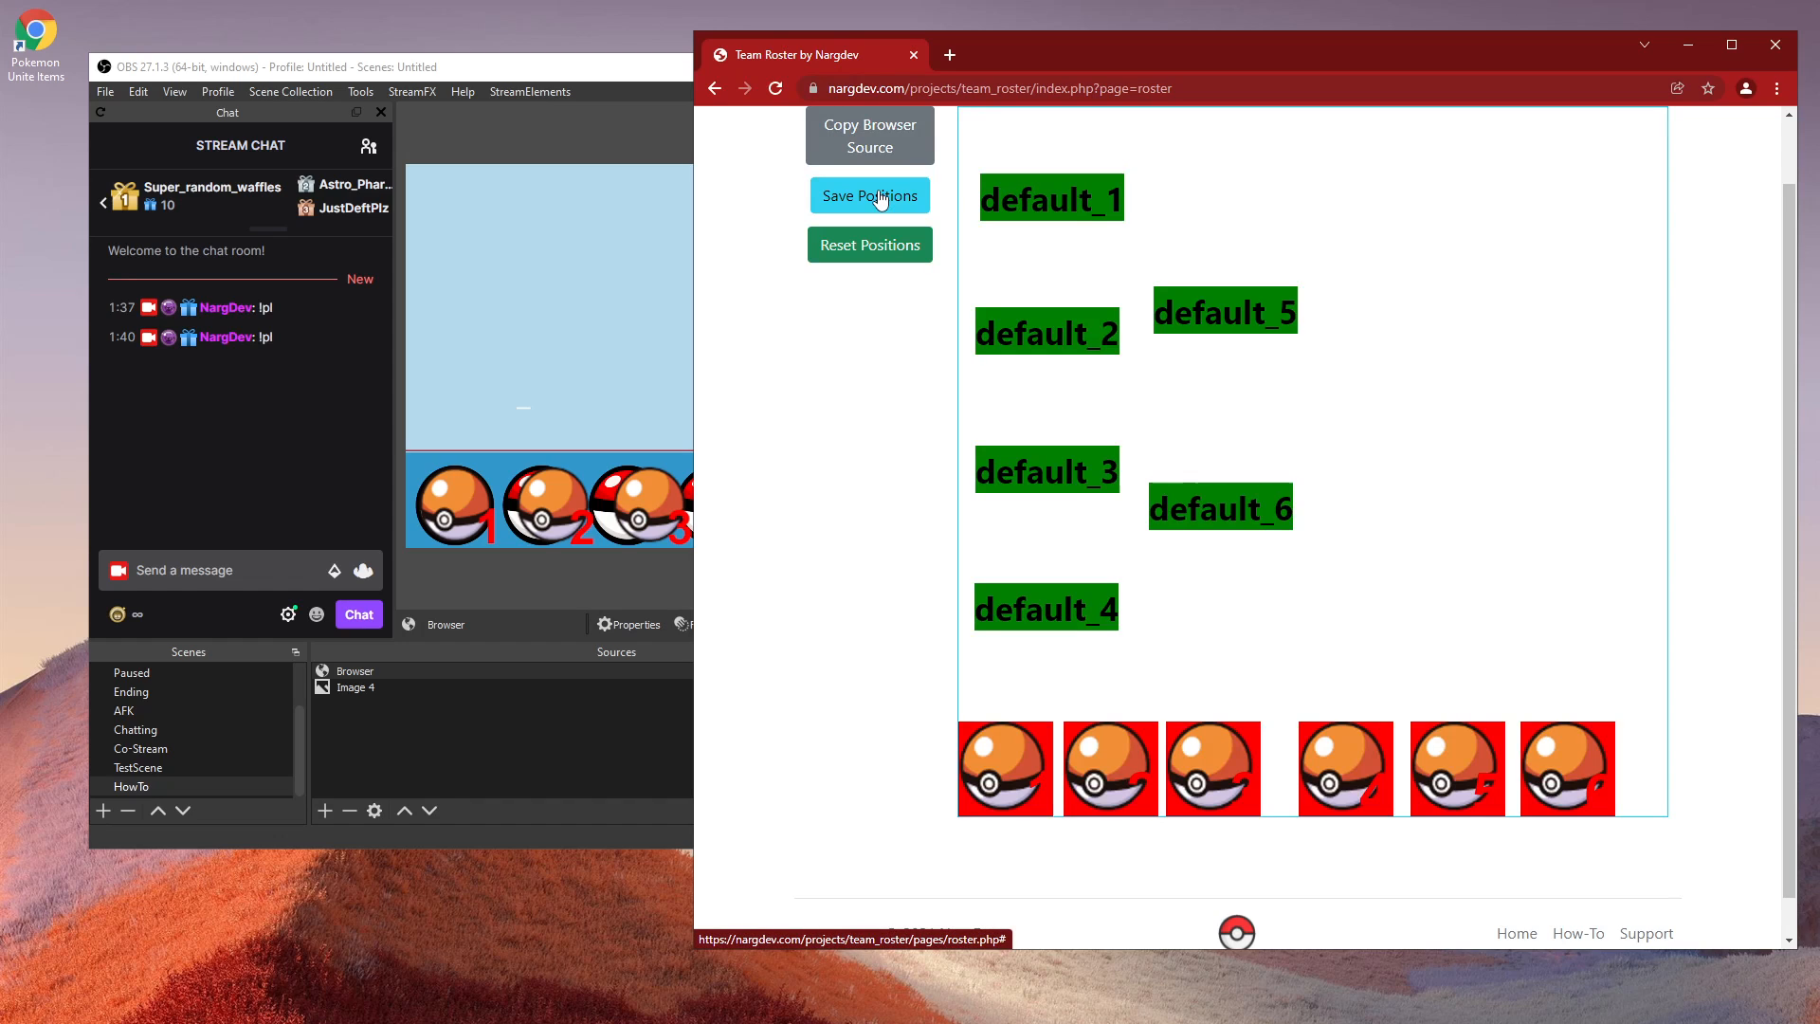
Step: Switch to OBS and send !pl in the stream chat to refresh the roster overlay
left_click(250, 574)
type("!pl")
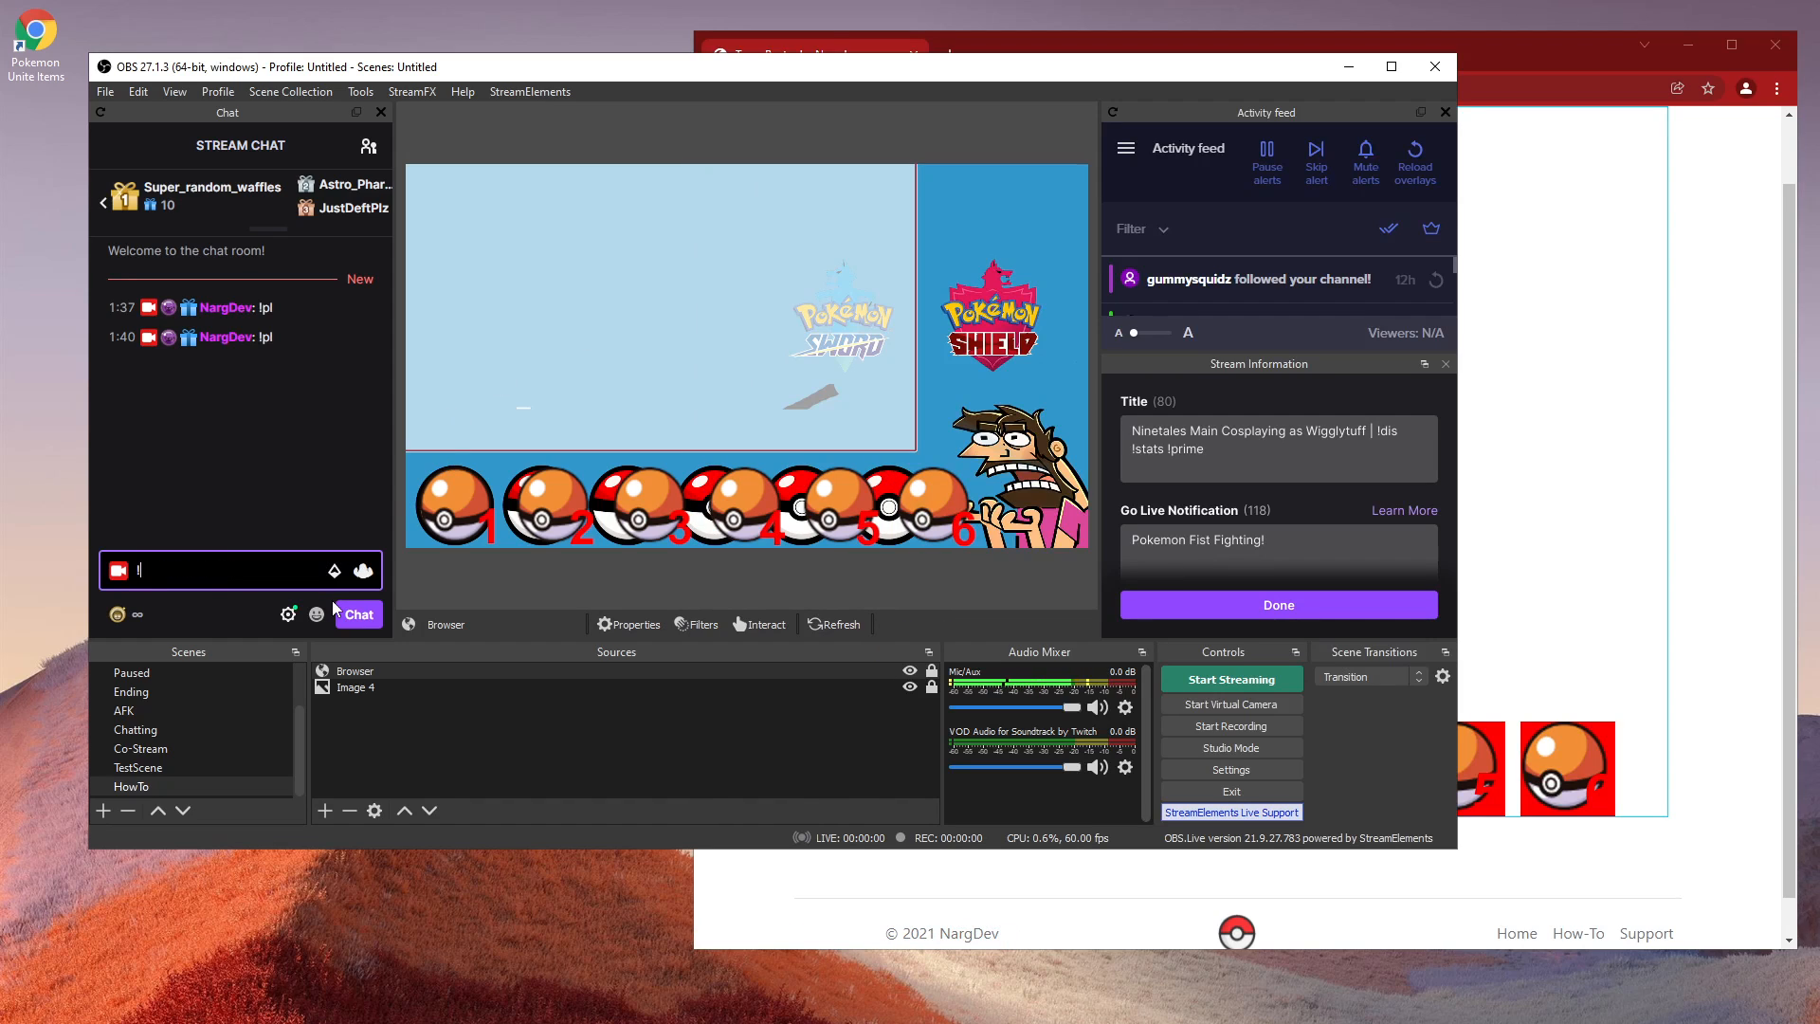
key("Return")
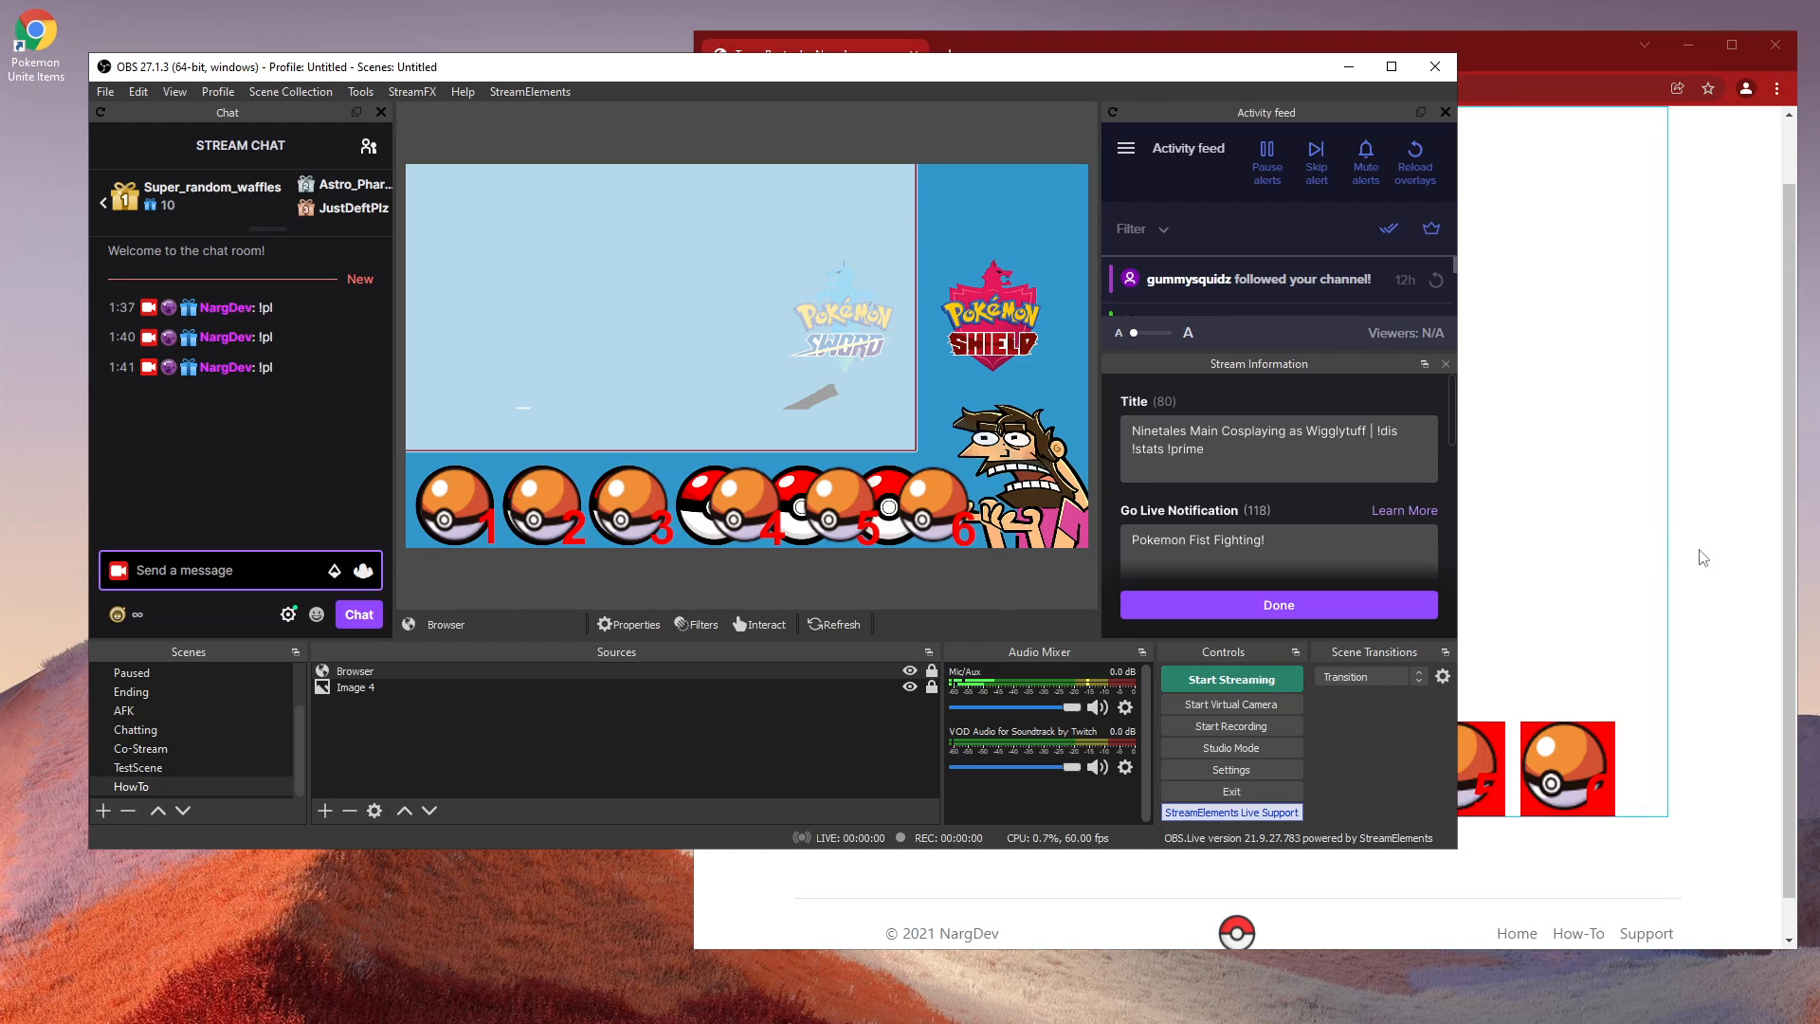
Step: Nudge the second and third roster sprites slightly nearer the first, and refresh the OBS overlay with the chat command !pl
left_click(1702, 560)
left_click_drag(1095, 775, 1093, 776)
left_click_drag(1207, 780, 1204, 779)
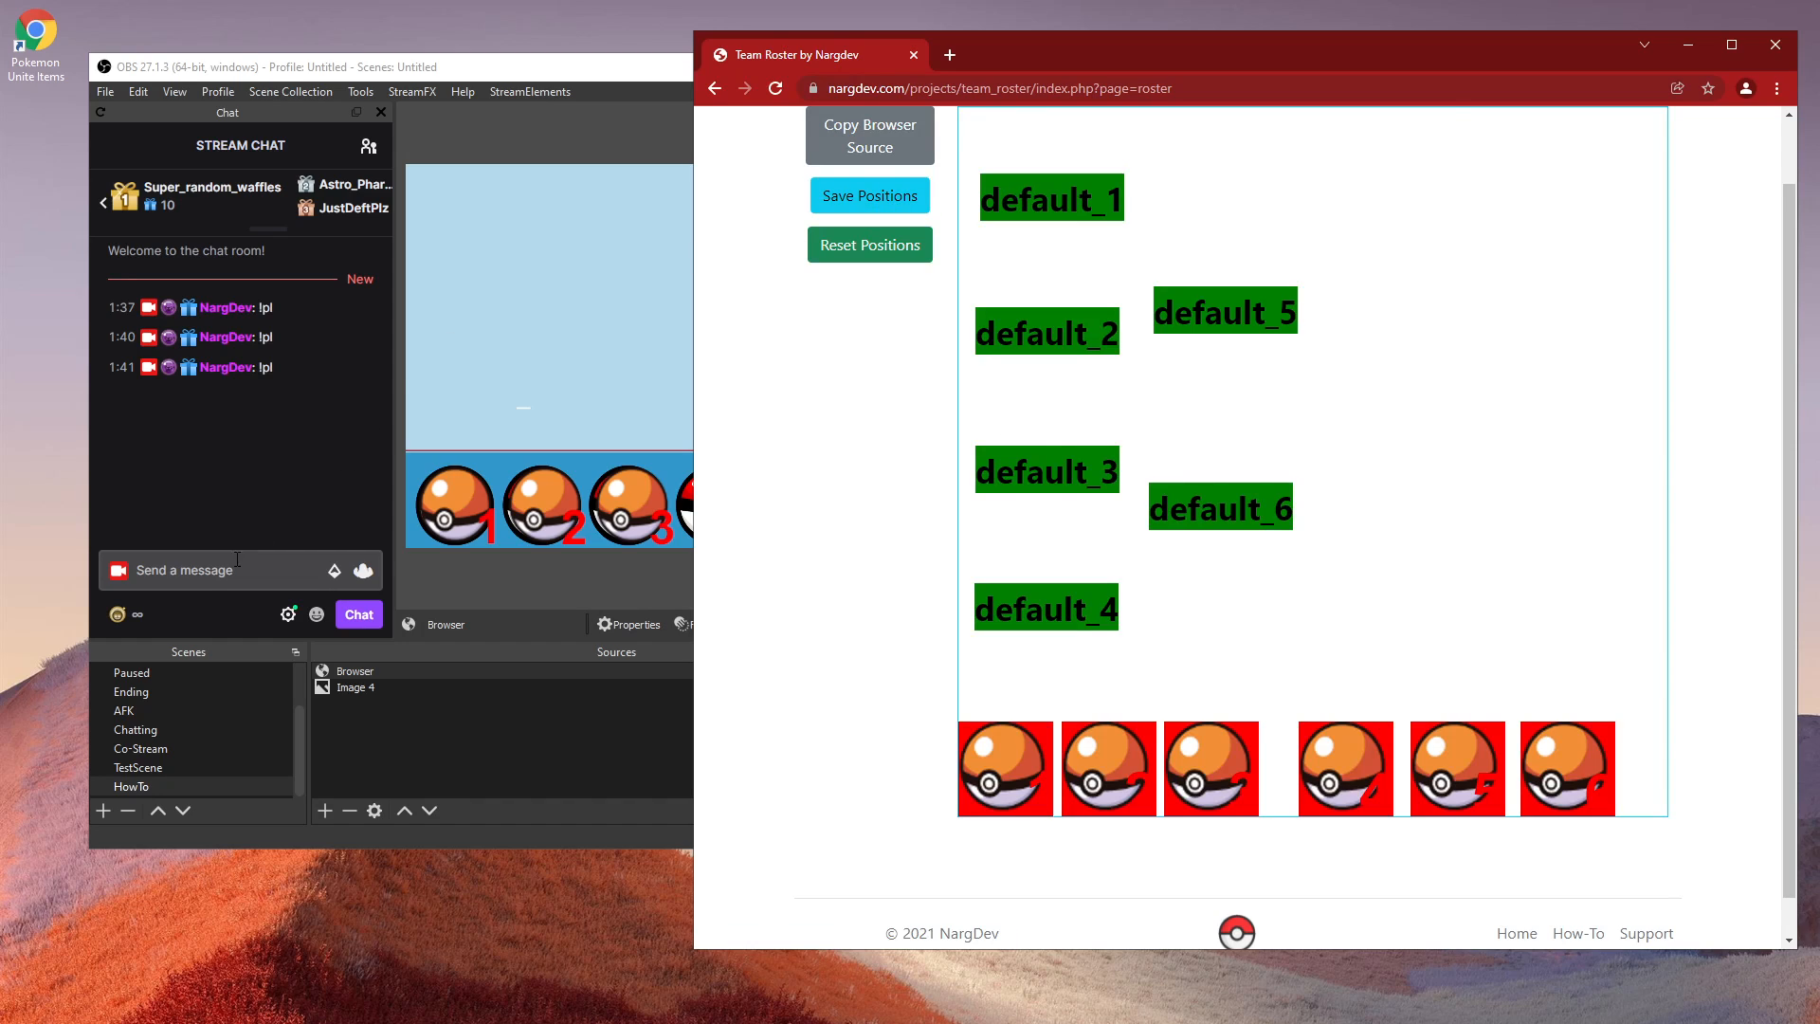
left_click(265, 581)
type("!pl")
key("Return")
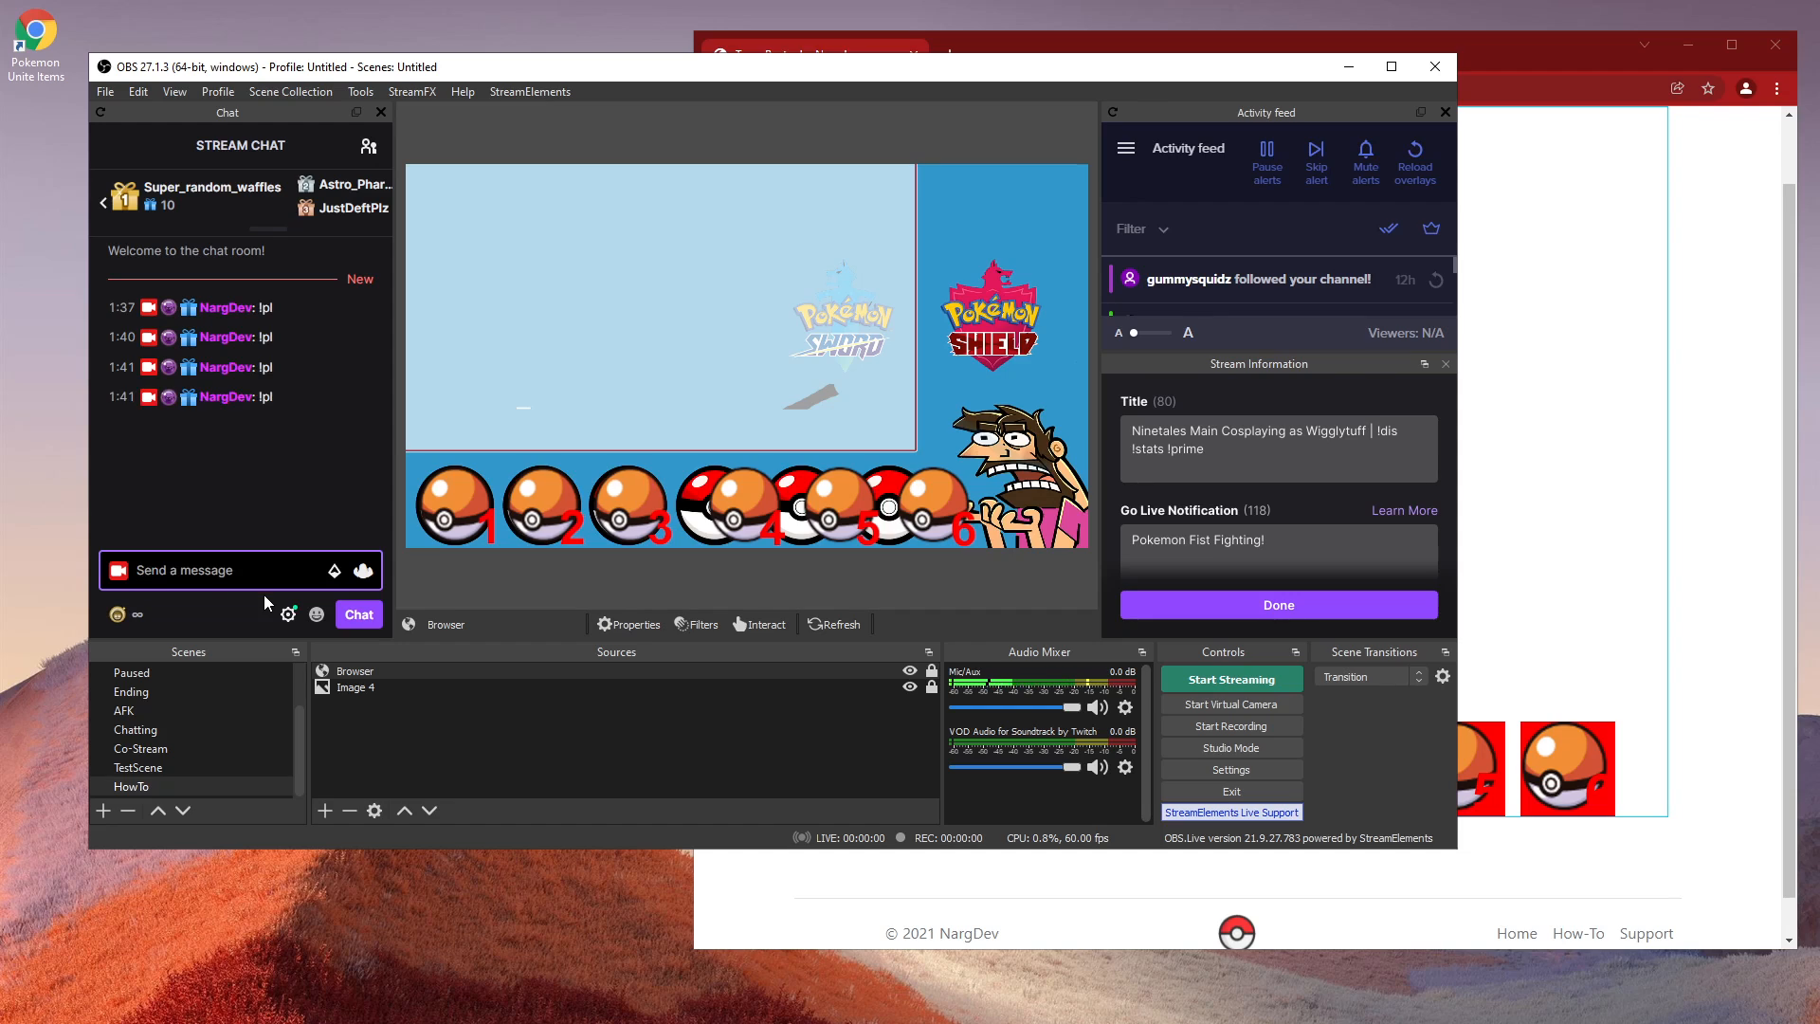
Step: Fine-tune the second and third sprites once more toward the first, save the positions, and send !pl in the OBS chat
left_click(1749, 574)
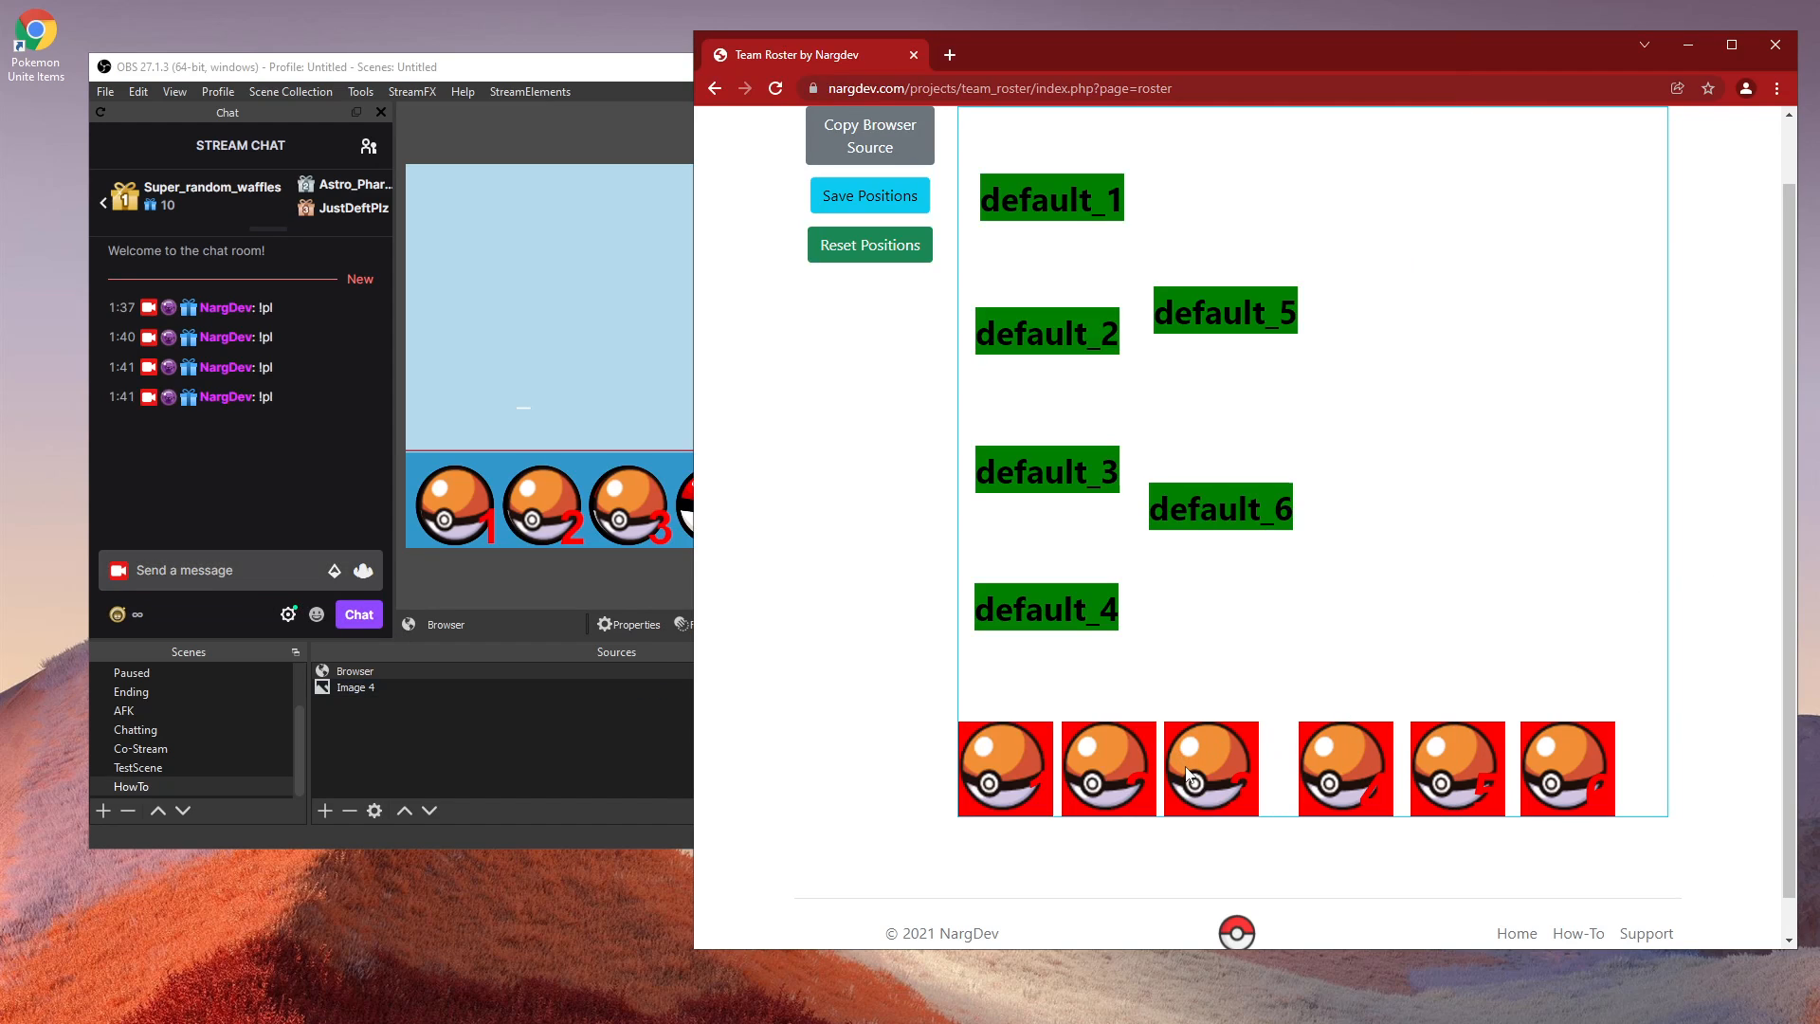
left_click_drag(1186, 767, 1096, 780)
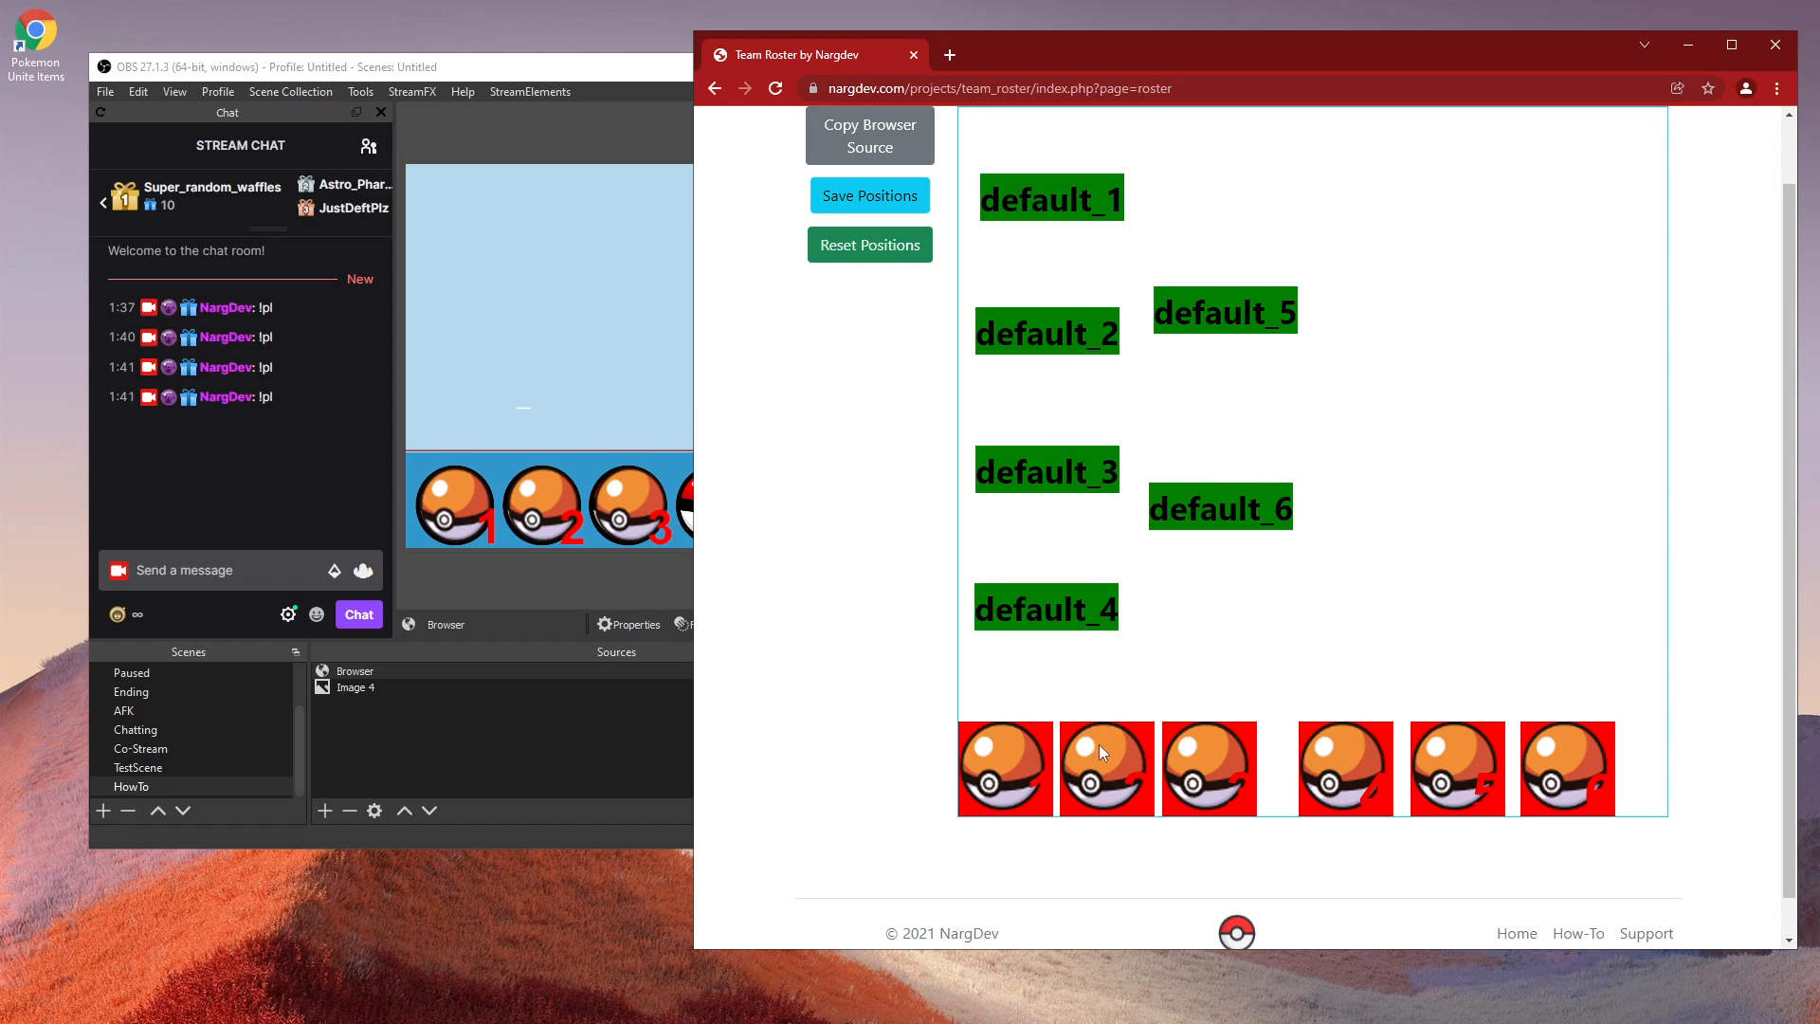
left_click(903, 216)
type("!~pl")
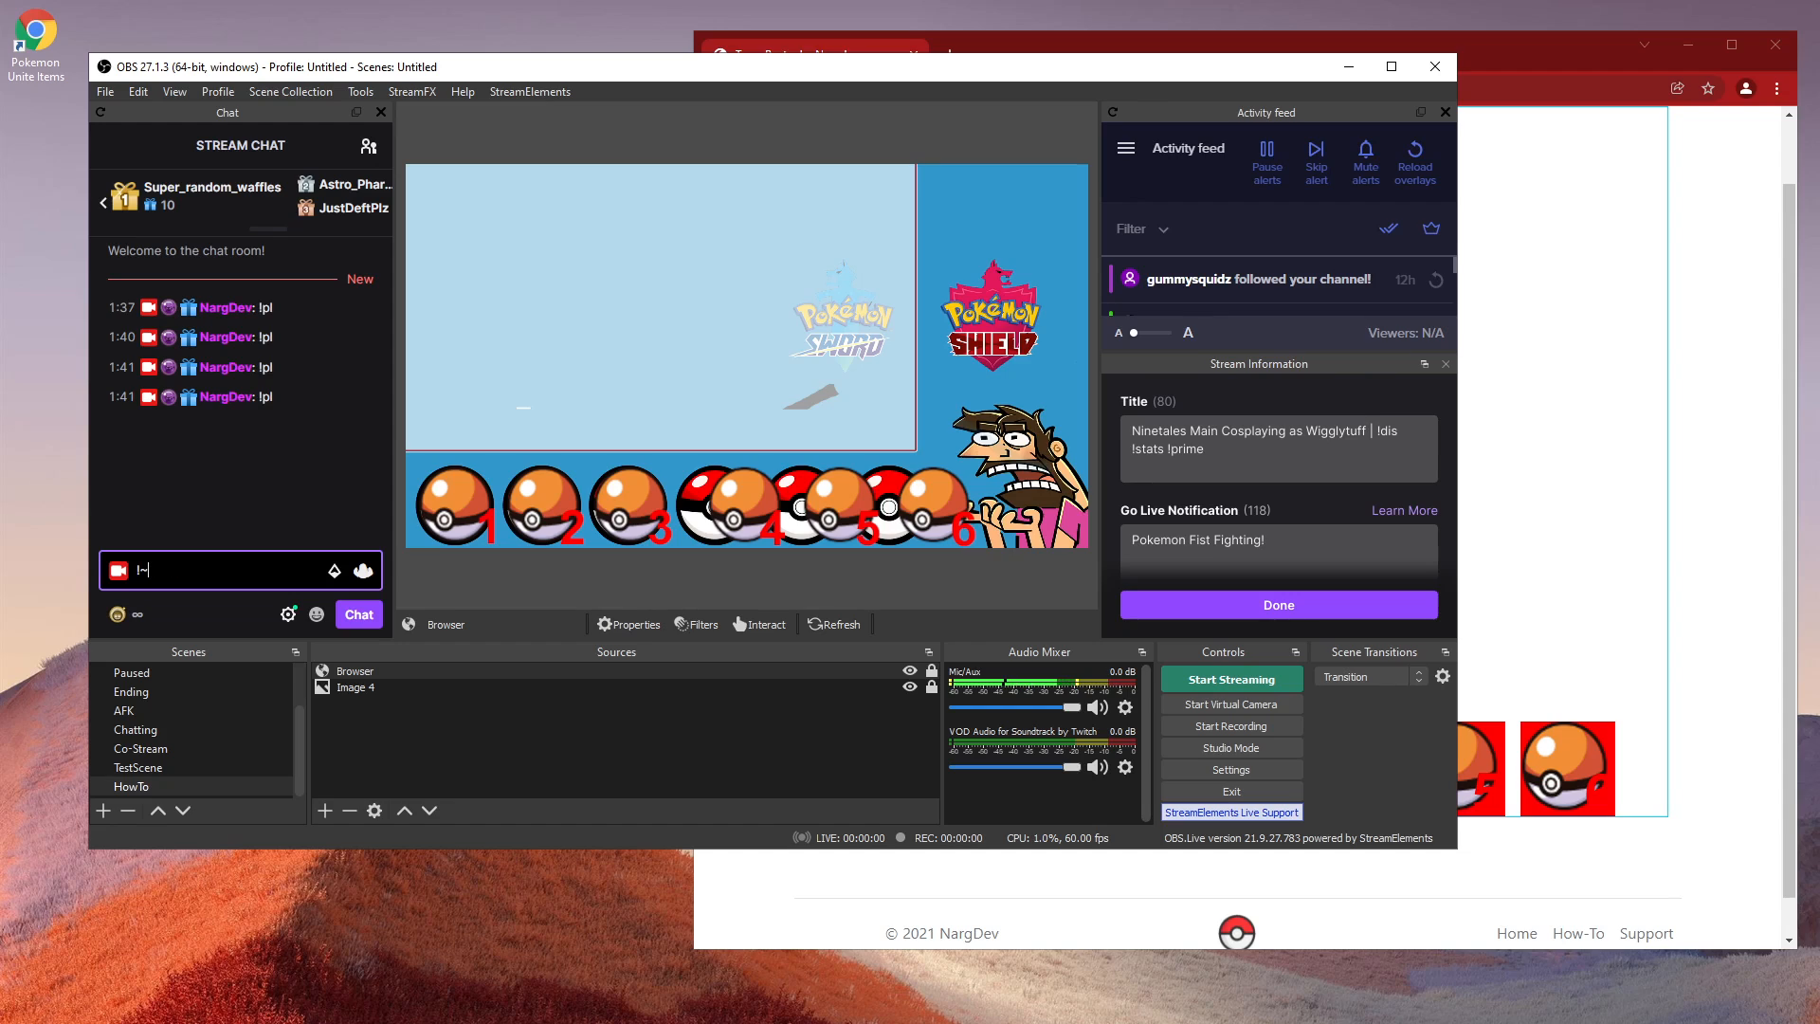
key("Return")
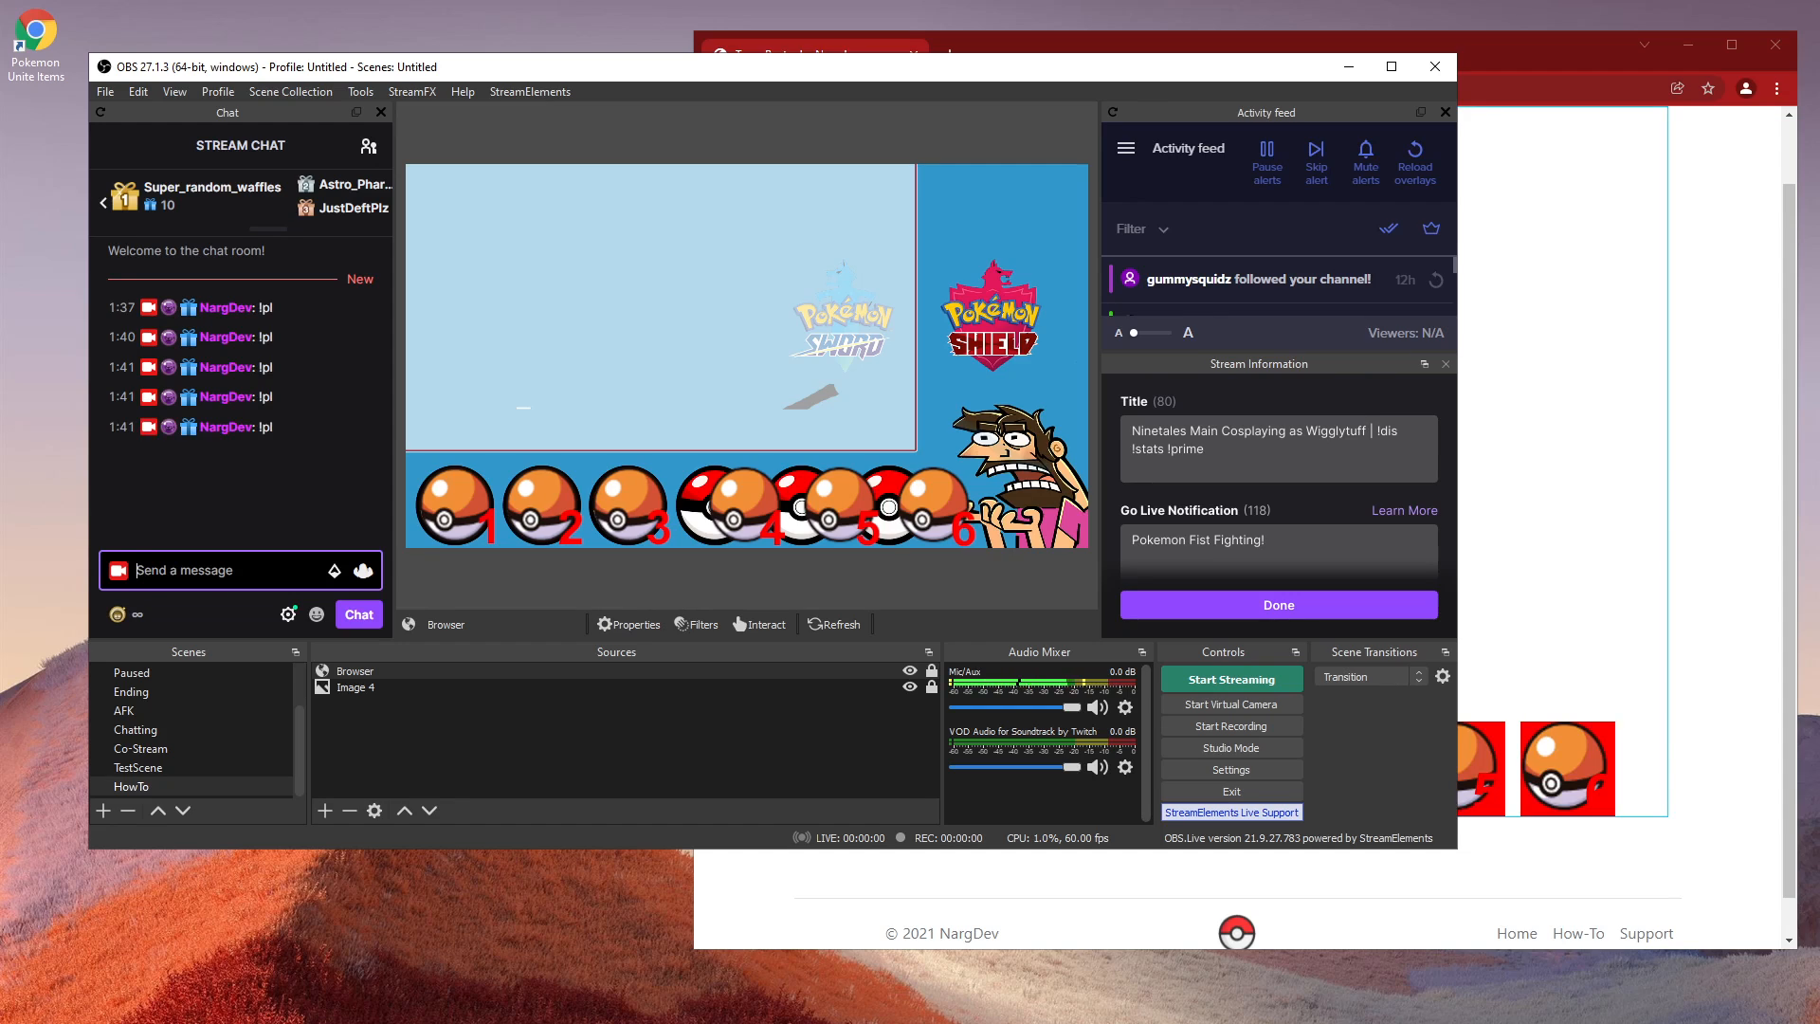
Step: Move the OBS window away from the Team Roster browser window so the two overlap less
left_click(1703, 654)
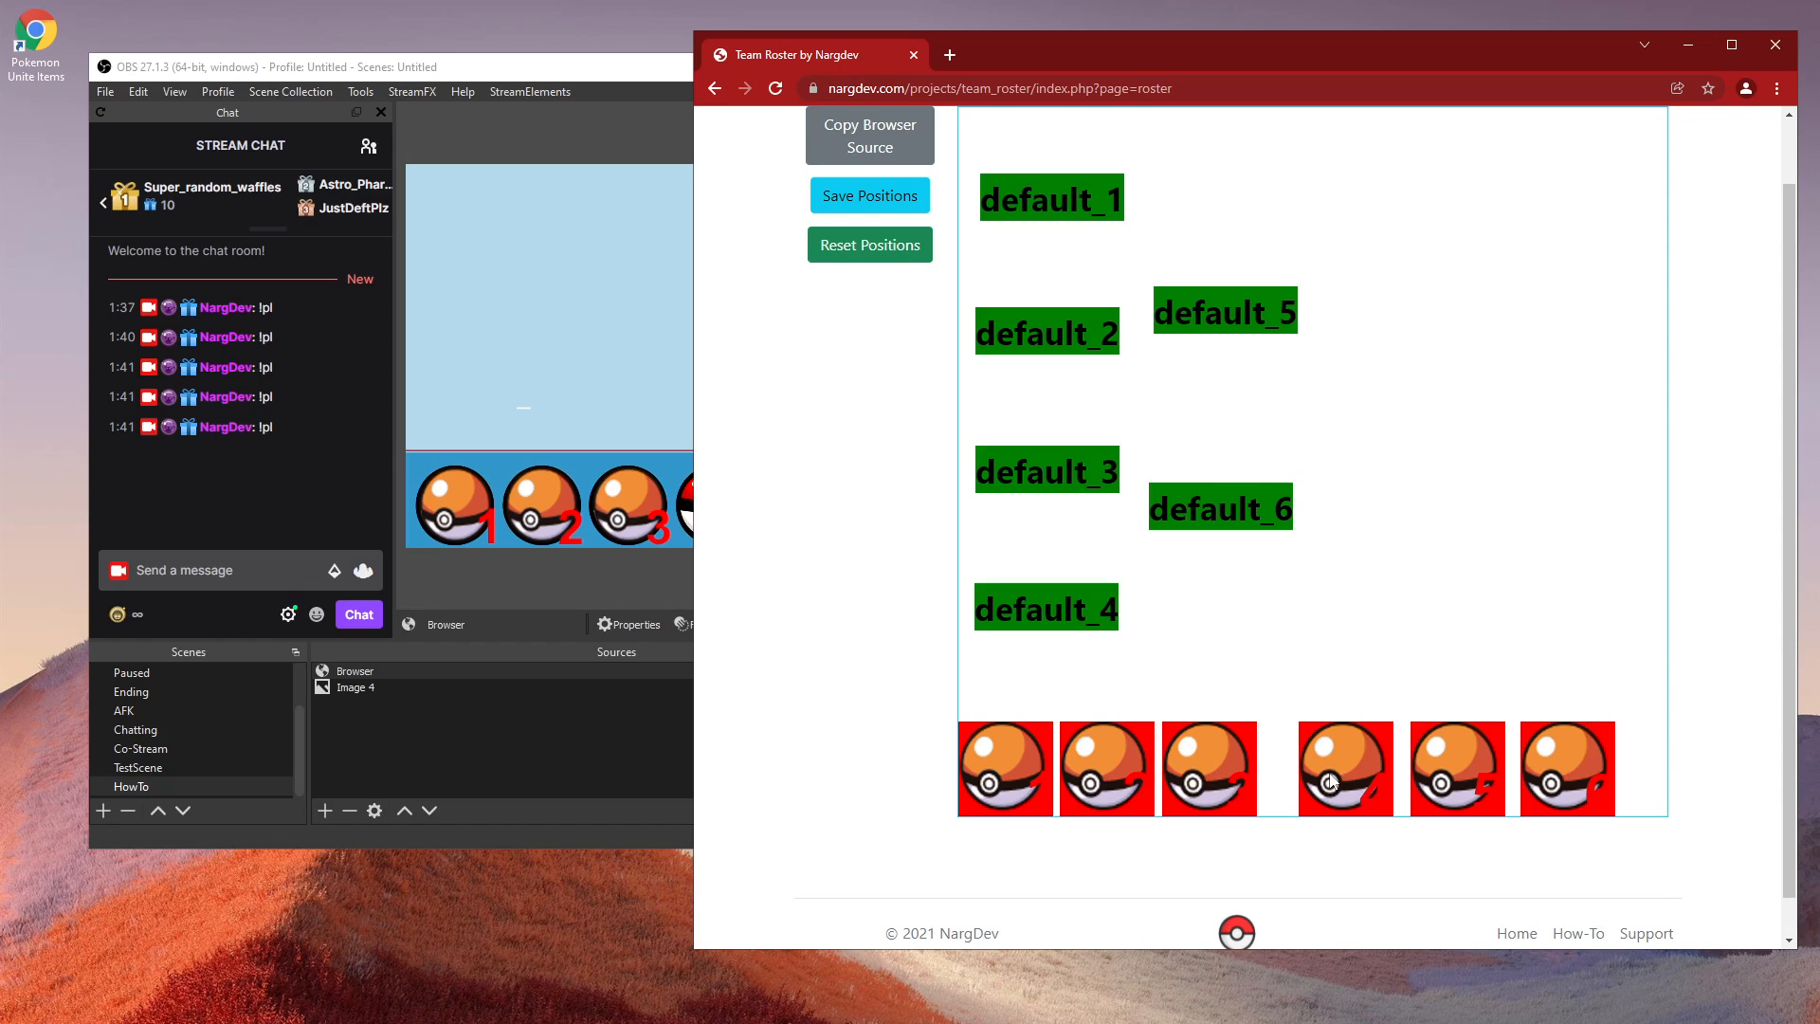
left_click(597, 739)
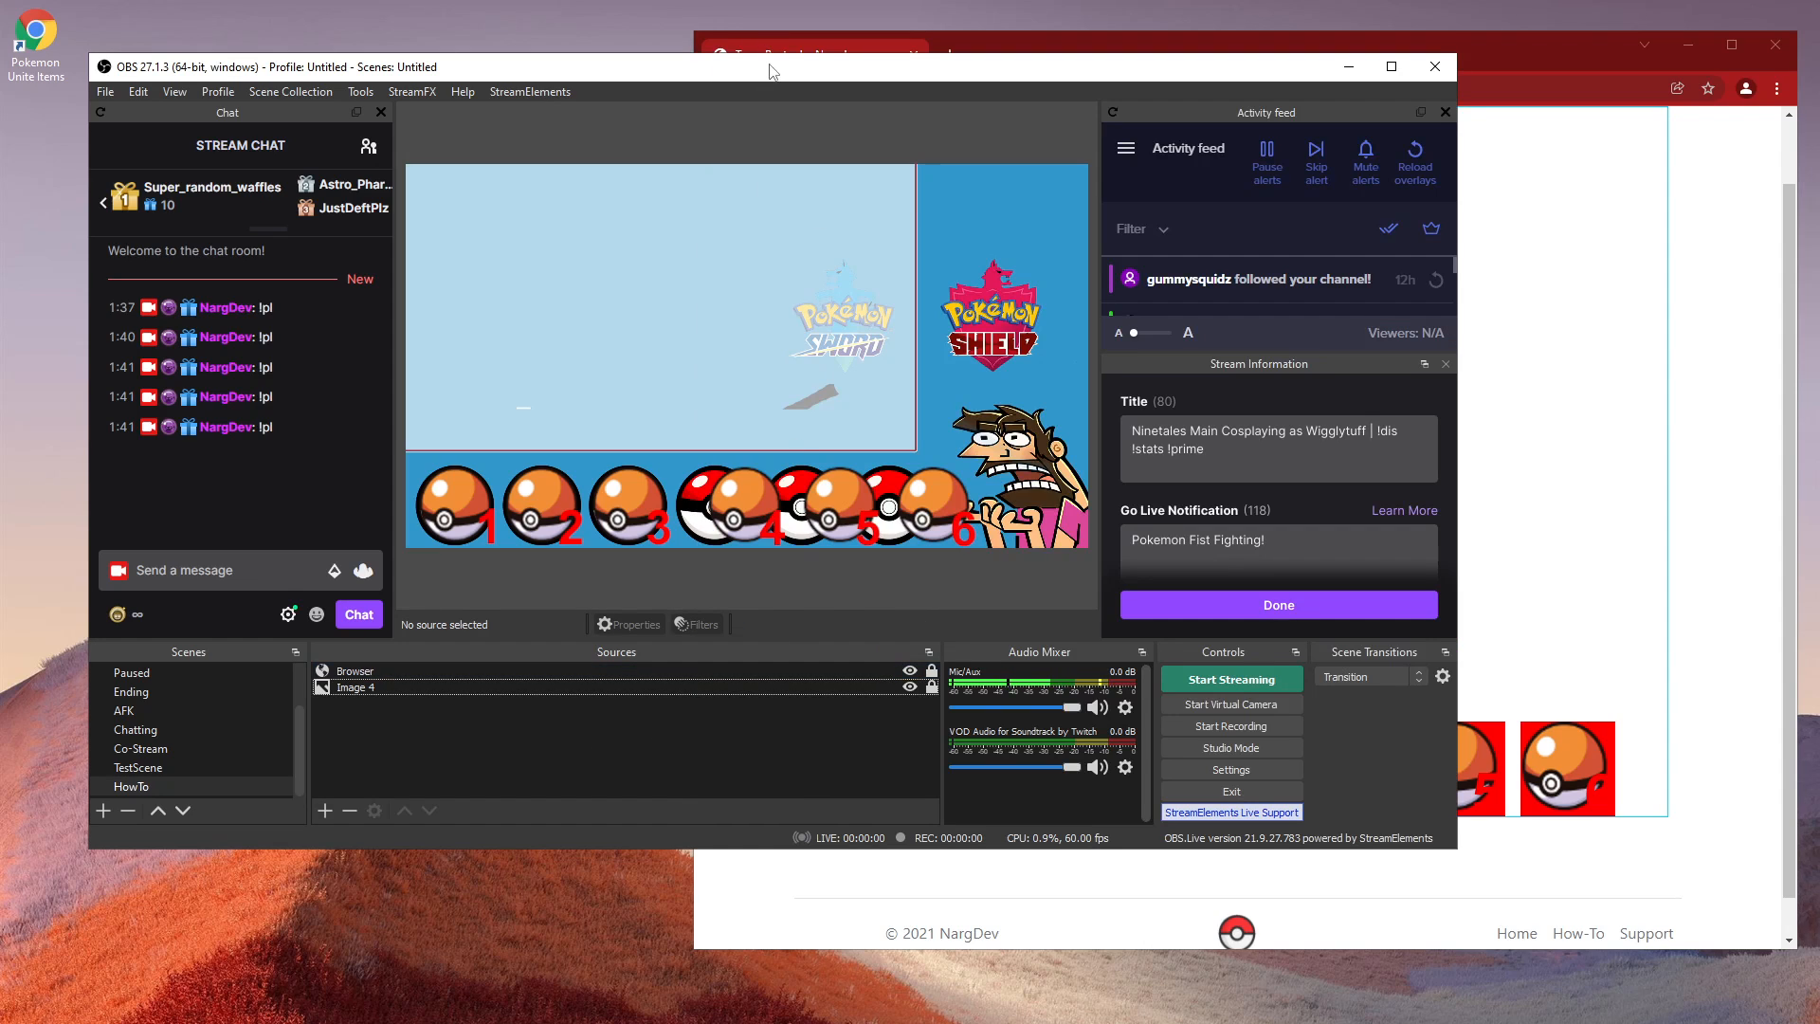
left_click_drag(778, 74, 702, 28)
Step: Move the fourth sprite closer to the third in the Team Roster page, save the positions, and return to OBS
left_click(1623, 611)
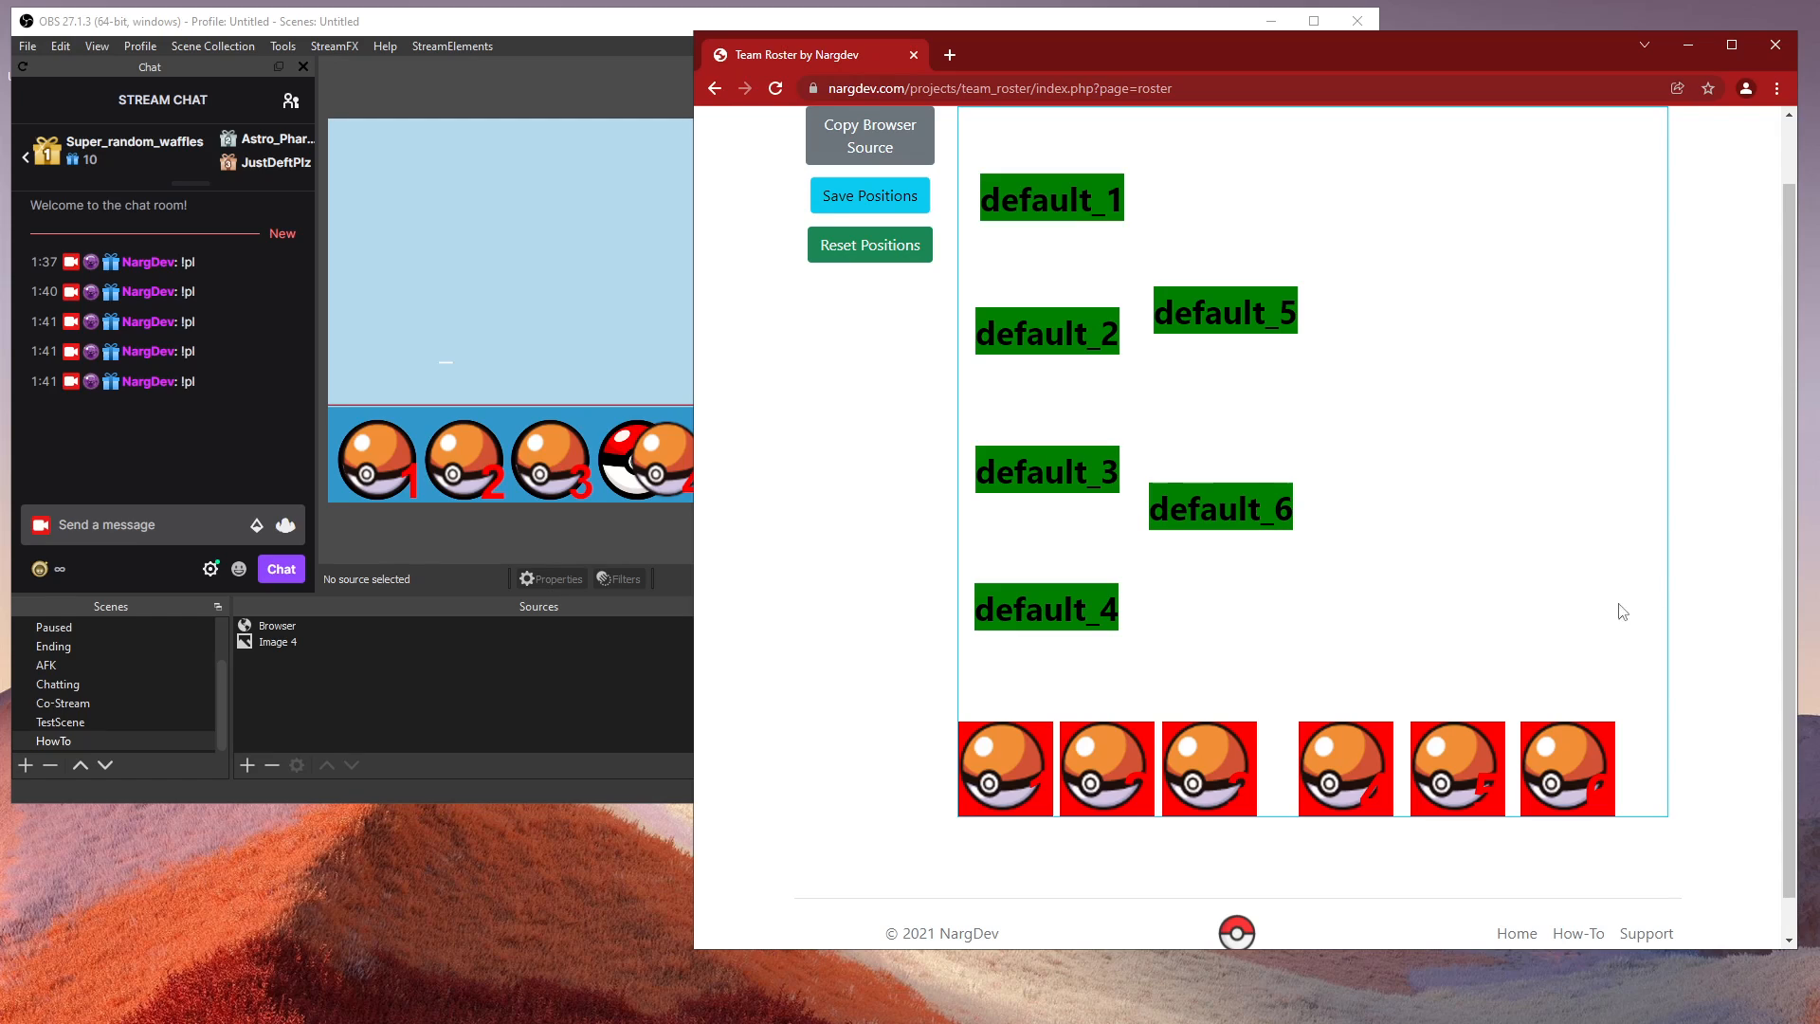
left_click_drag(1301, 793, 1289, 801)
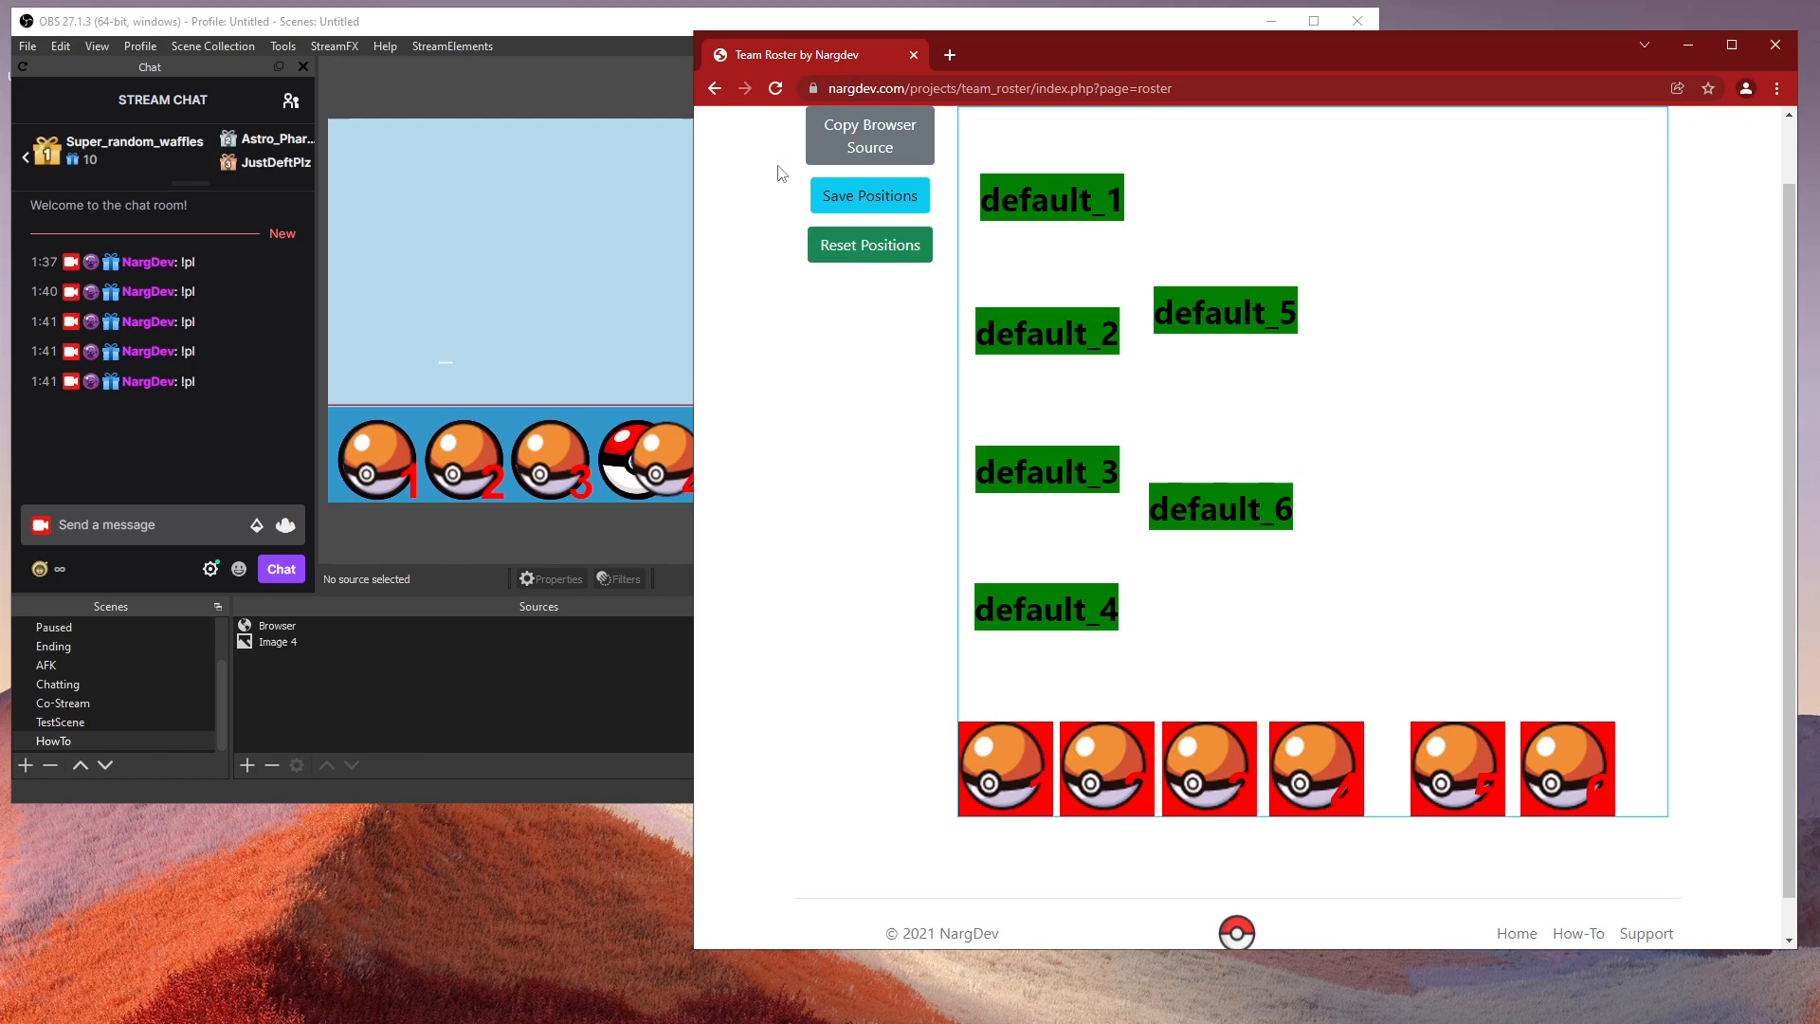
left_click(846, 199)
left_click(544, 588)
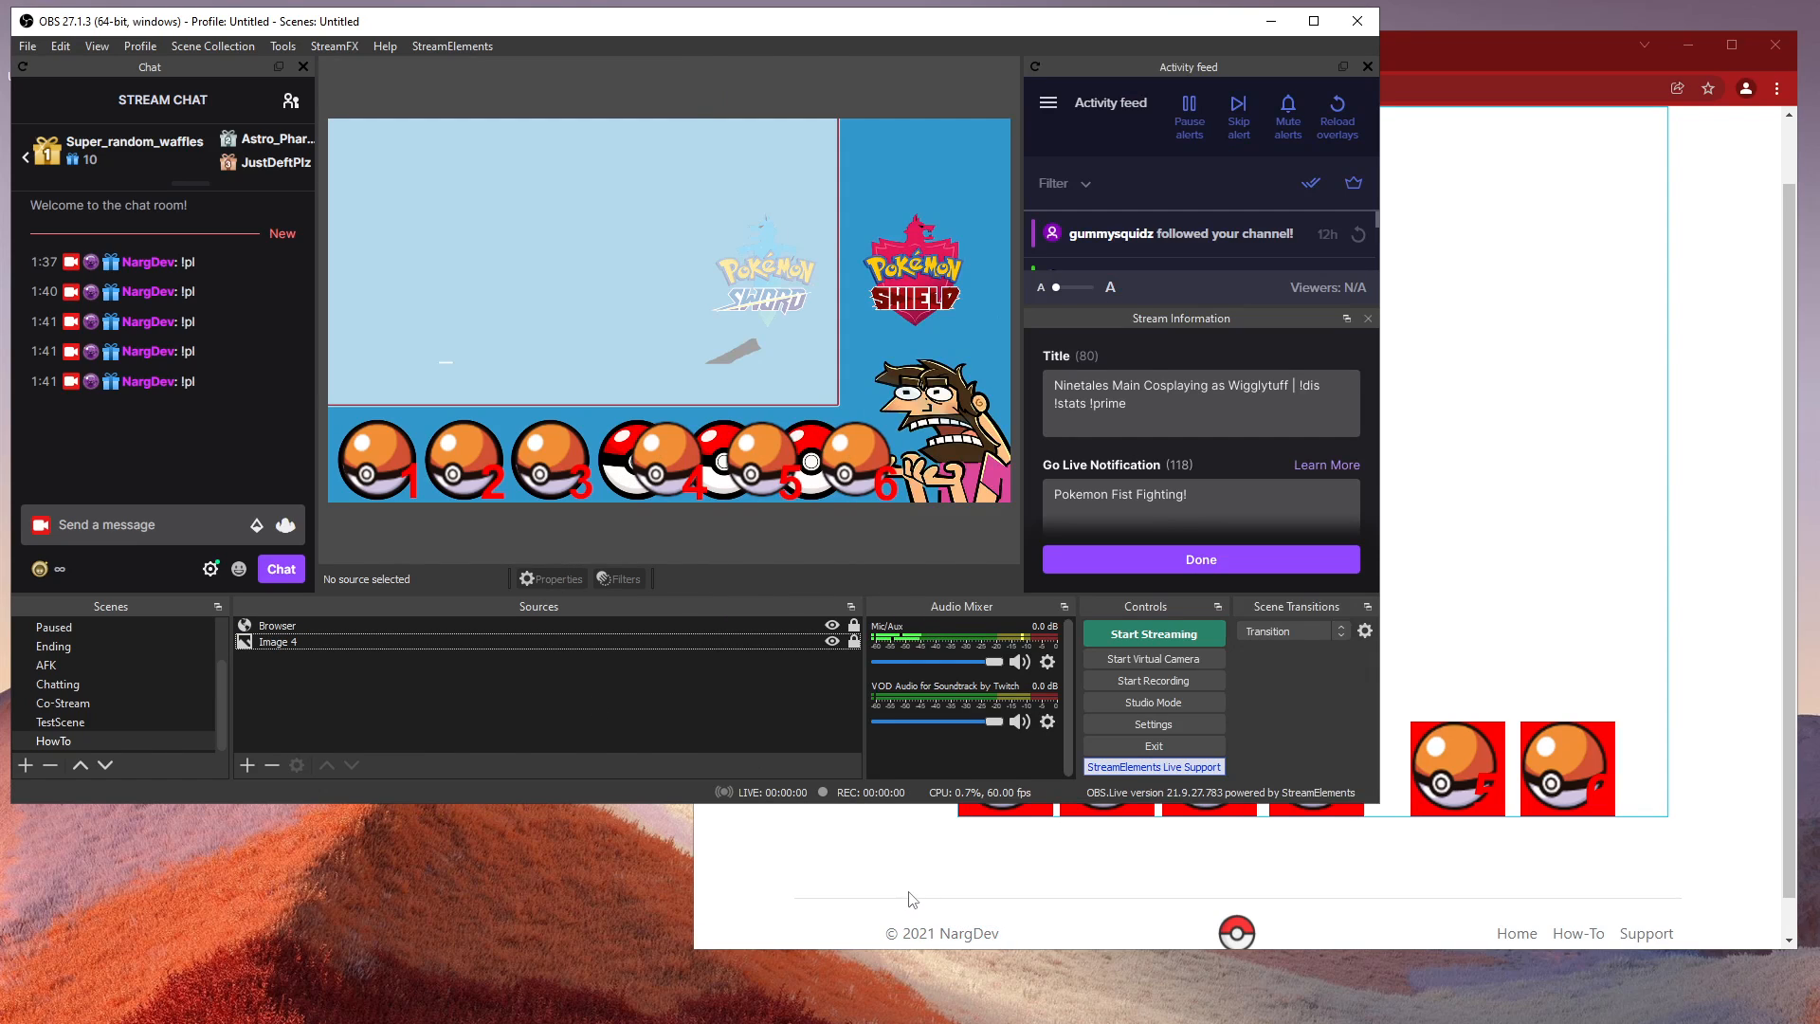
Step: In the Team Roster page, shift the fifth and sixth sprites toward the fourth with similar gaps
left_click(912, 899)
left_click_drag(1448, 769, 1409, 780)
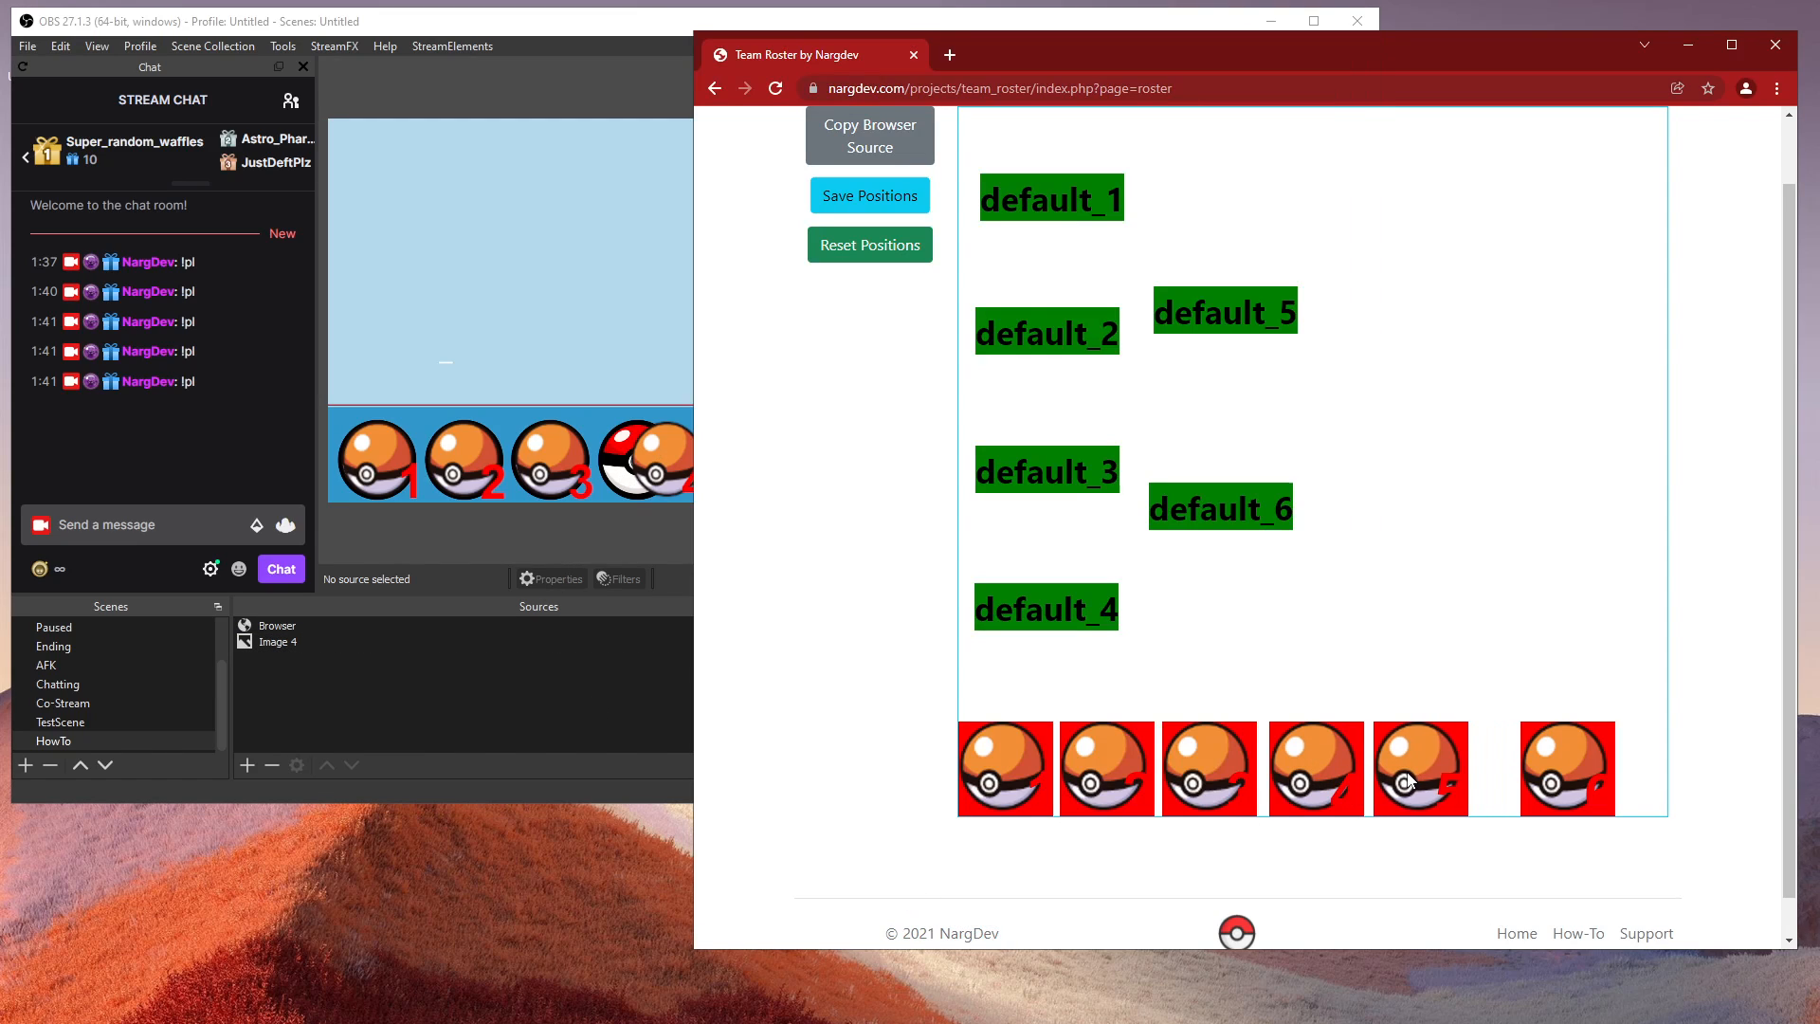
left_click_drag(1555, 782, 1511, 789)
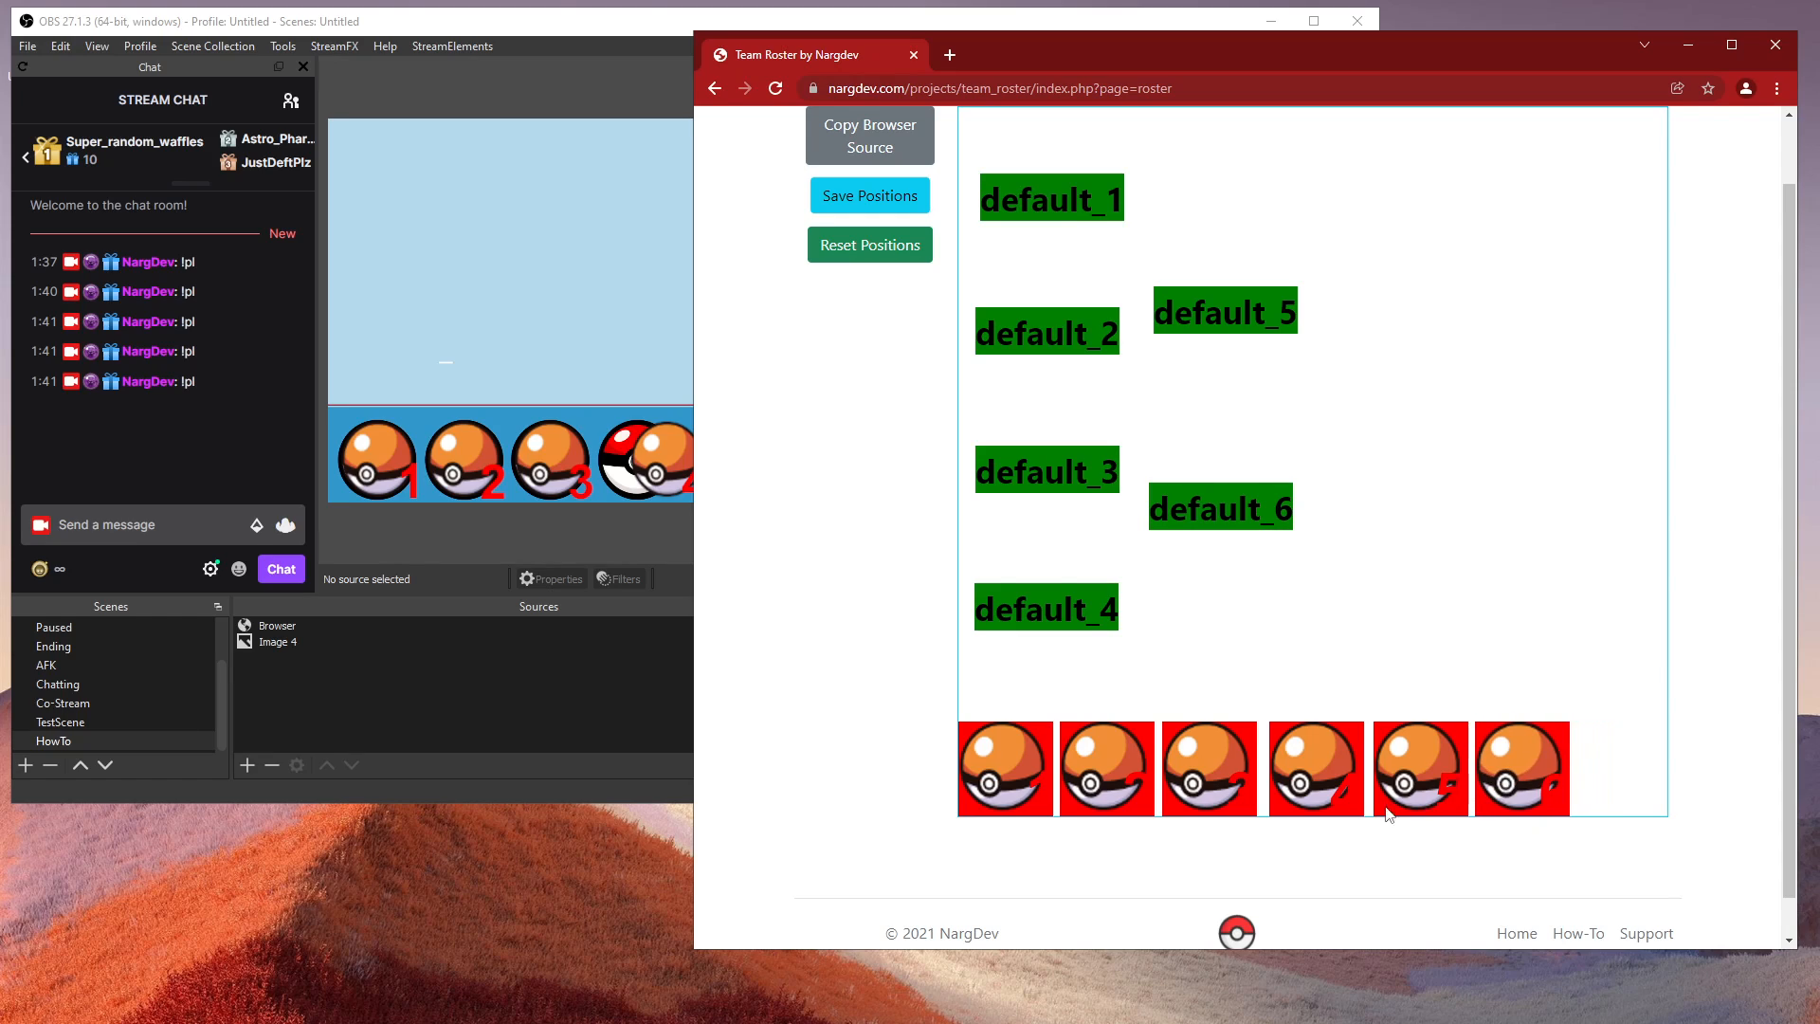
Step: Tighten the spacing of the last three sprites to match the first three, save the positions, and send !pl in the OBS chat
left_click_drag(1292, 781, 1378, 786)
left_click_drag(1518, 789, 1513, 788)
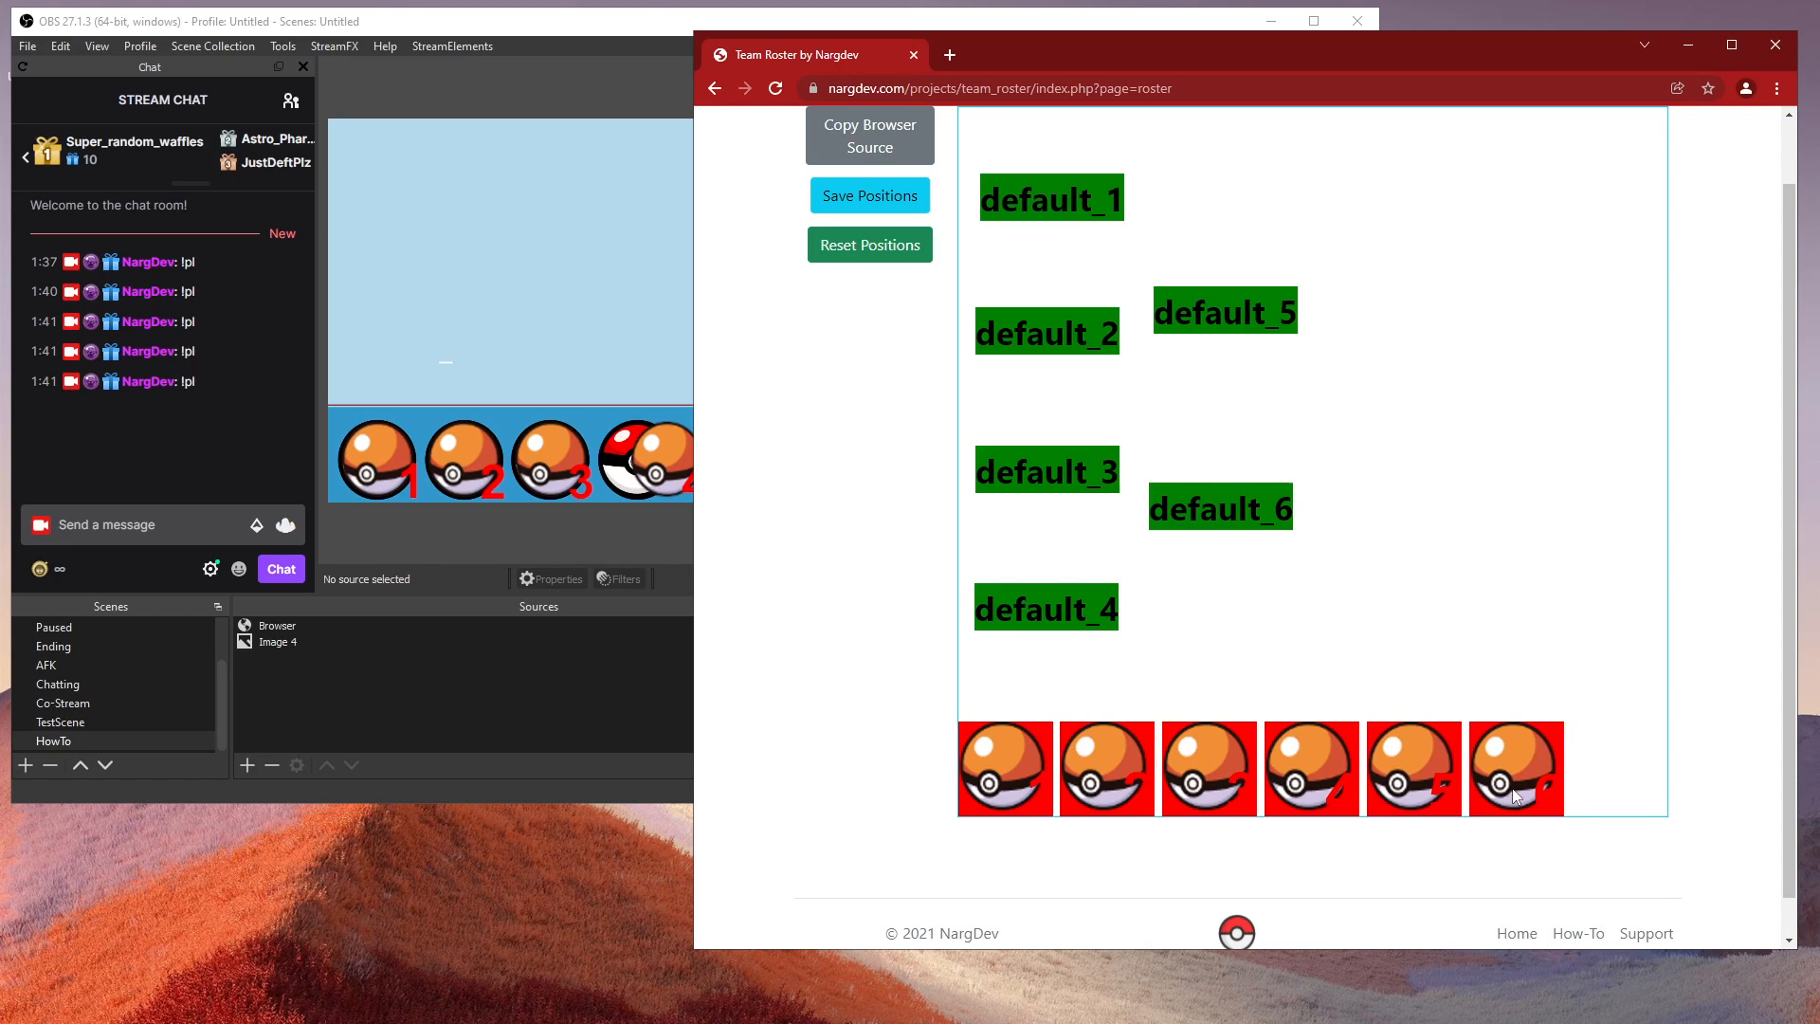
left_click(886, 195)
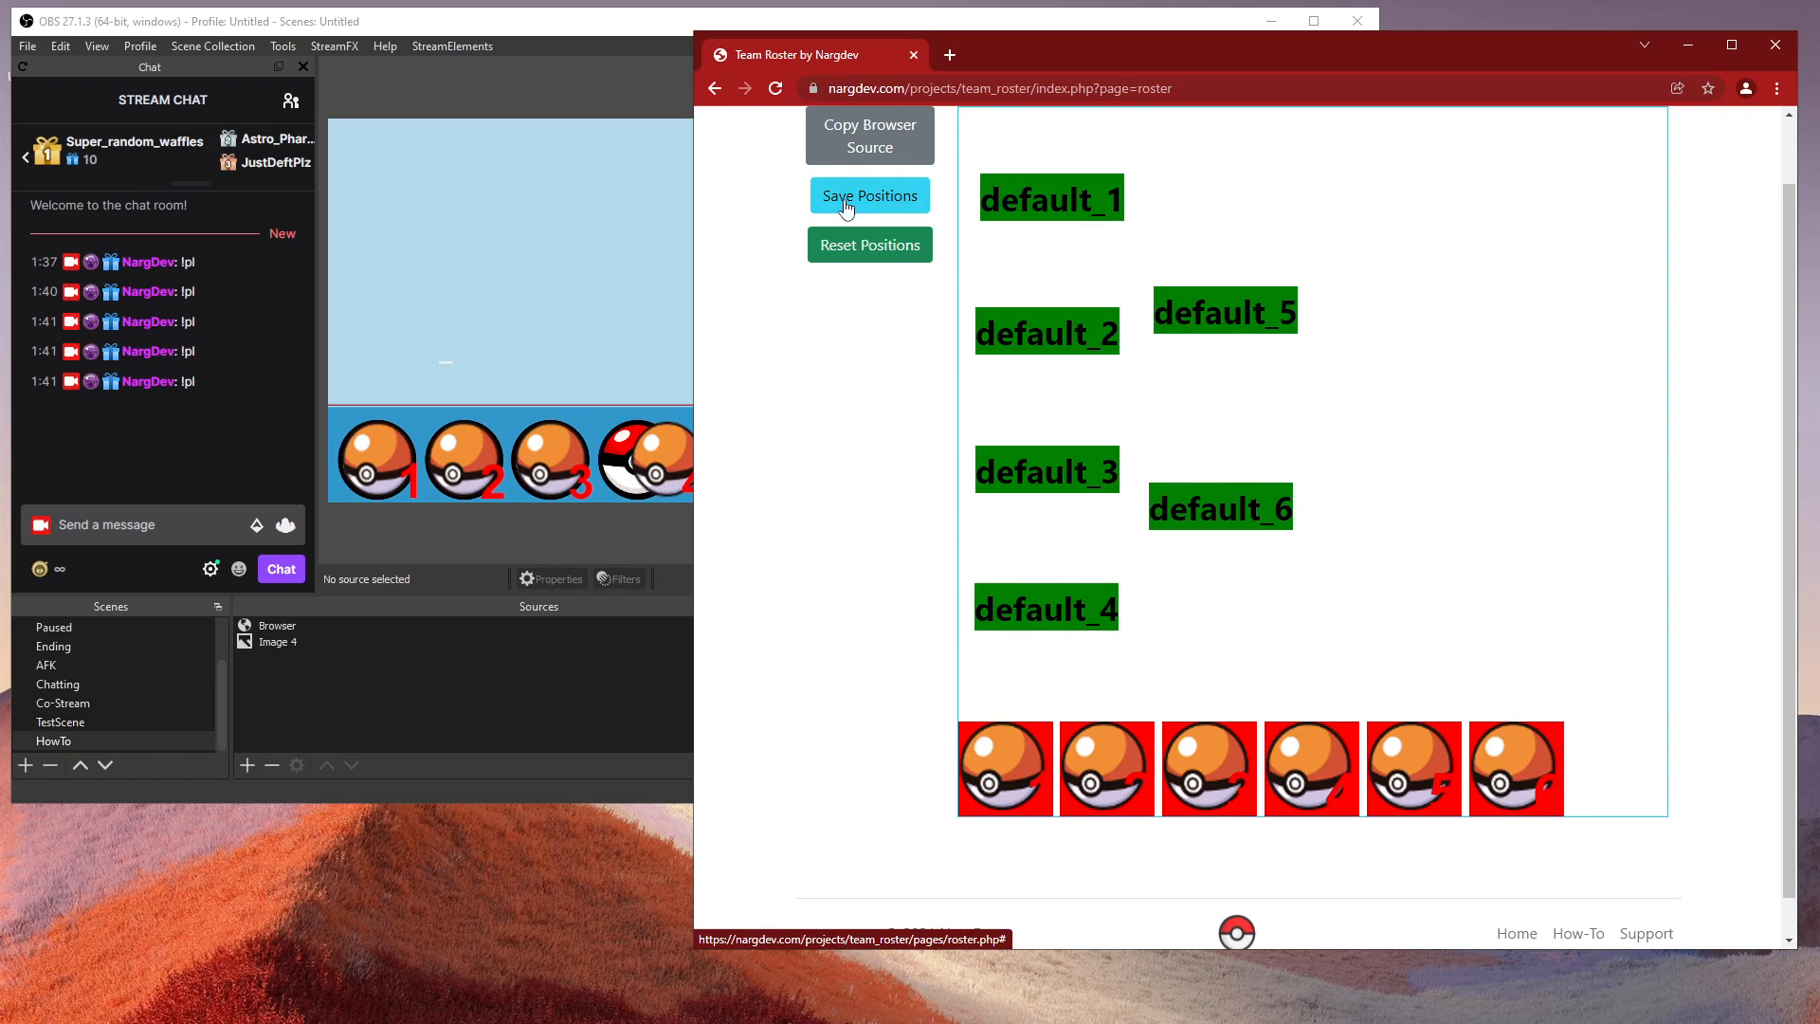
left_click(99, 526)
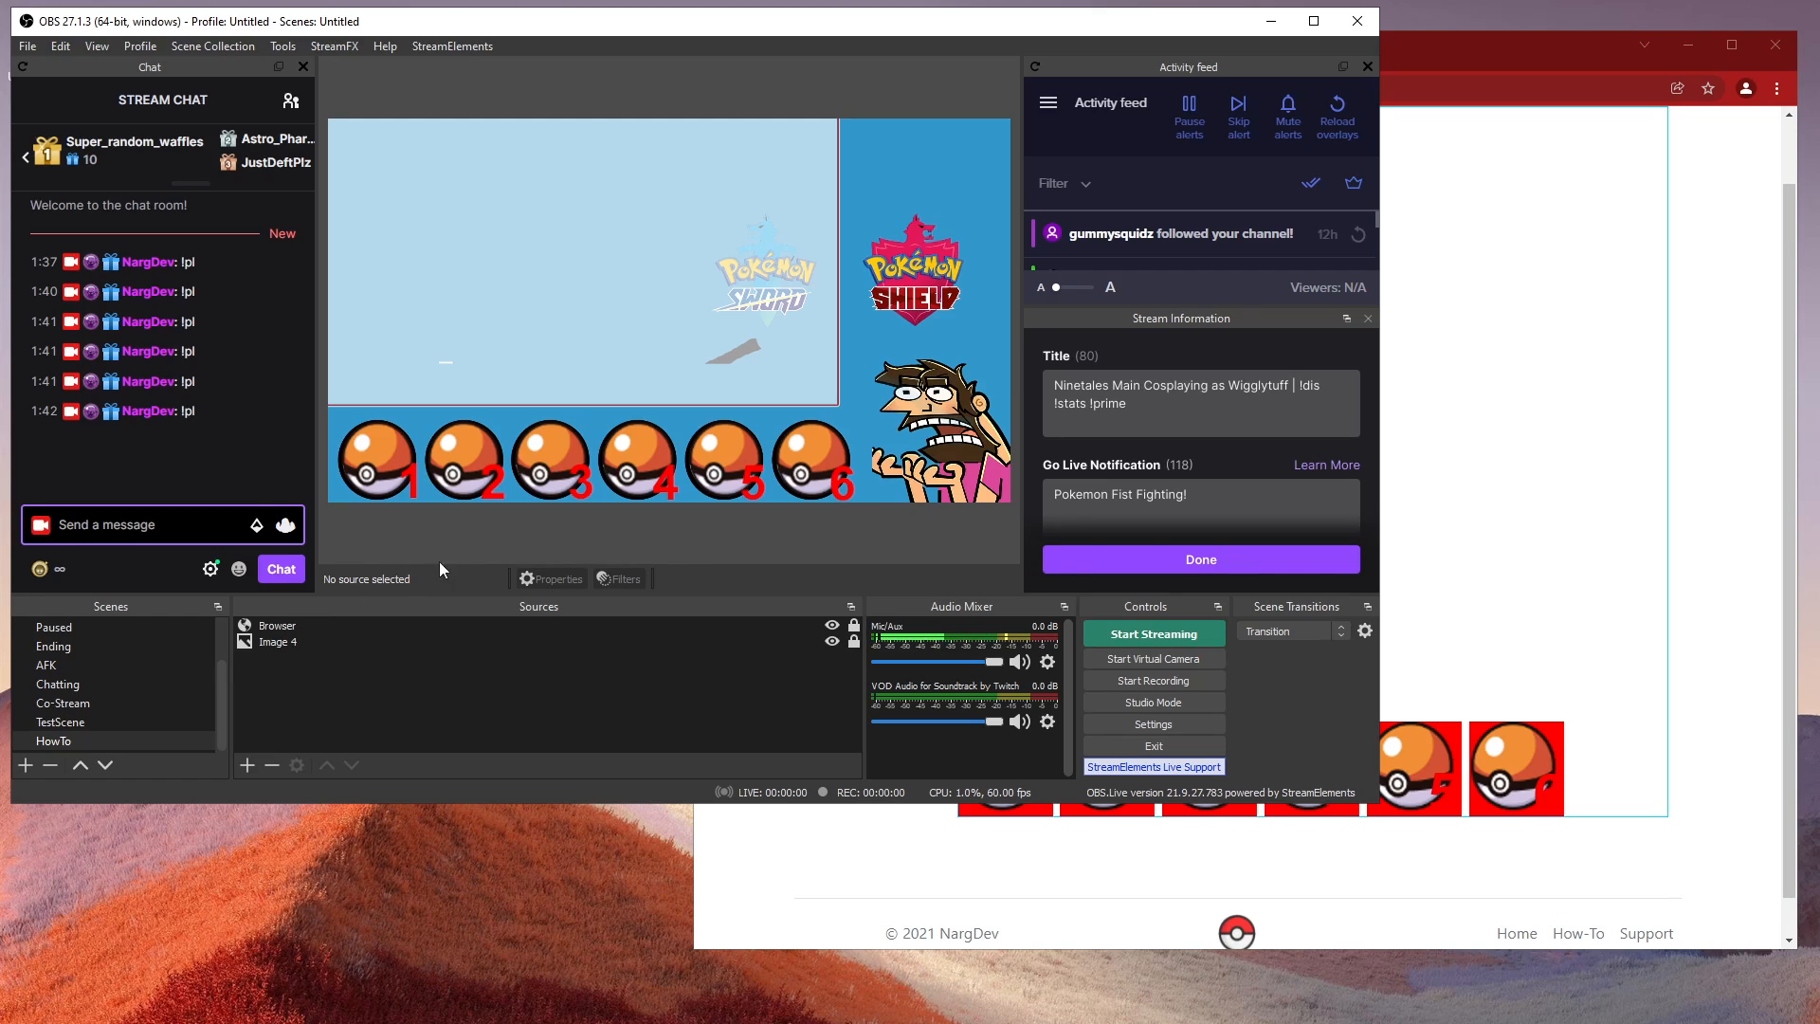
Step: Unlock the Browser source, crop the empty area above its Poké Balls, and lock it again
left_click(853, 624)
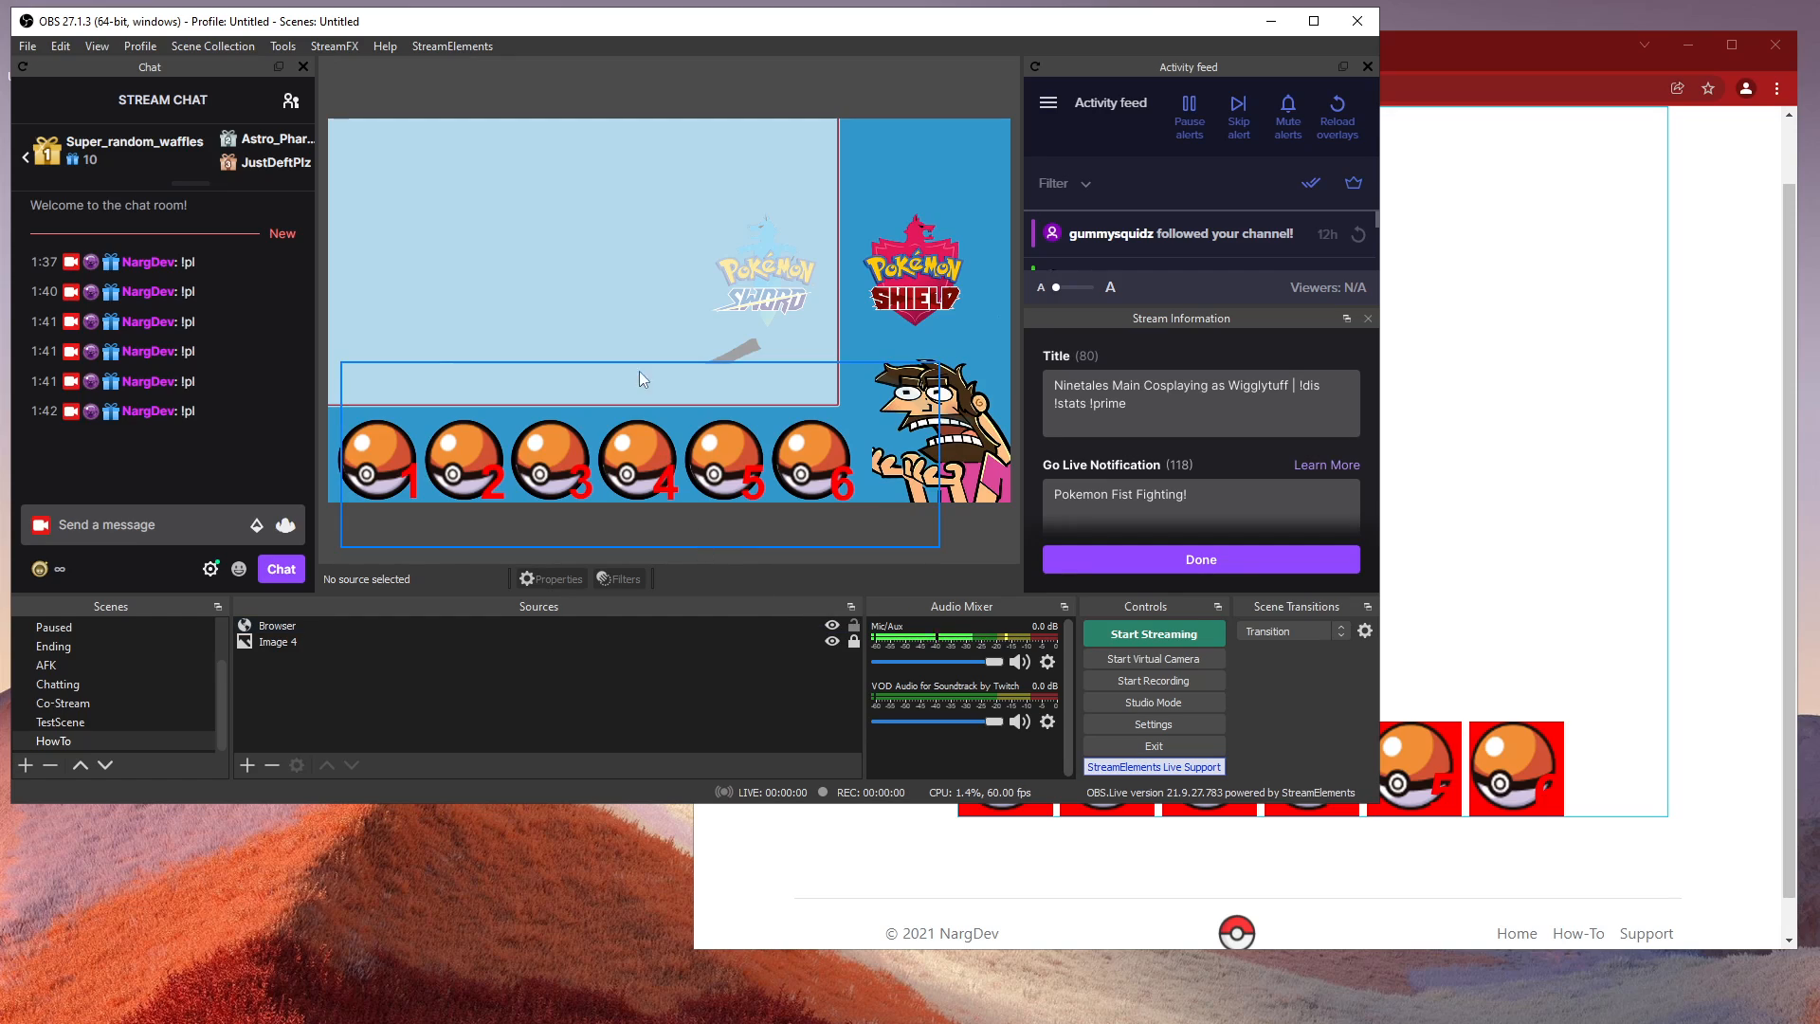
left_click(642, 627)
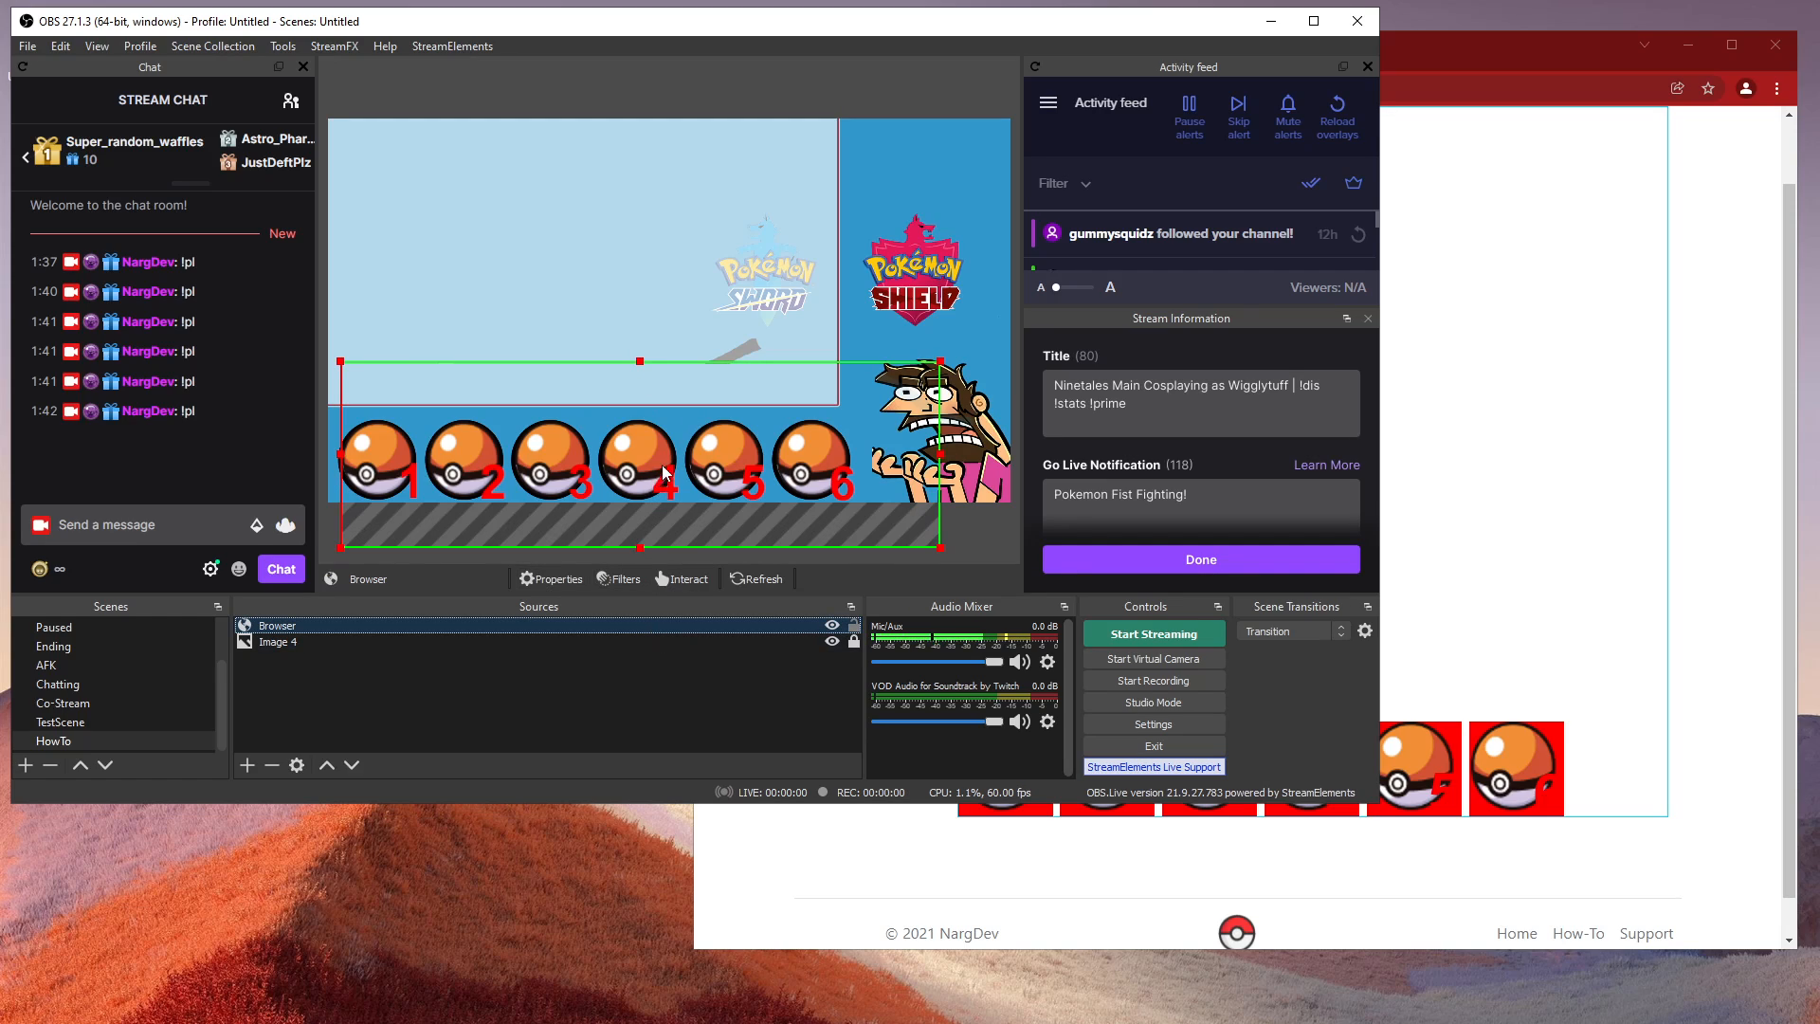
left_click_drag(639, 360, 628, 403)
left_click(853, 626)
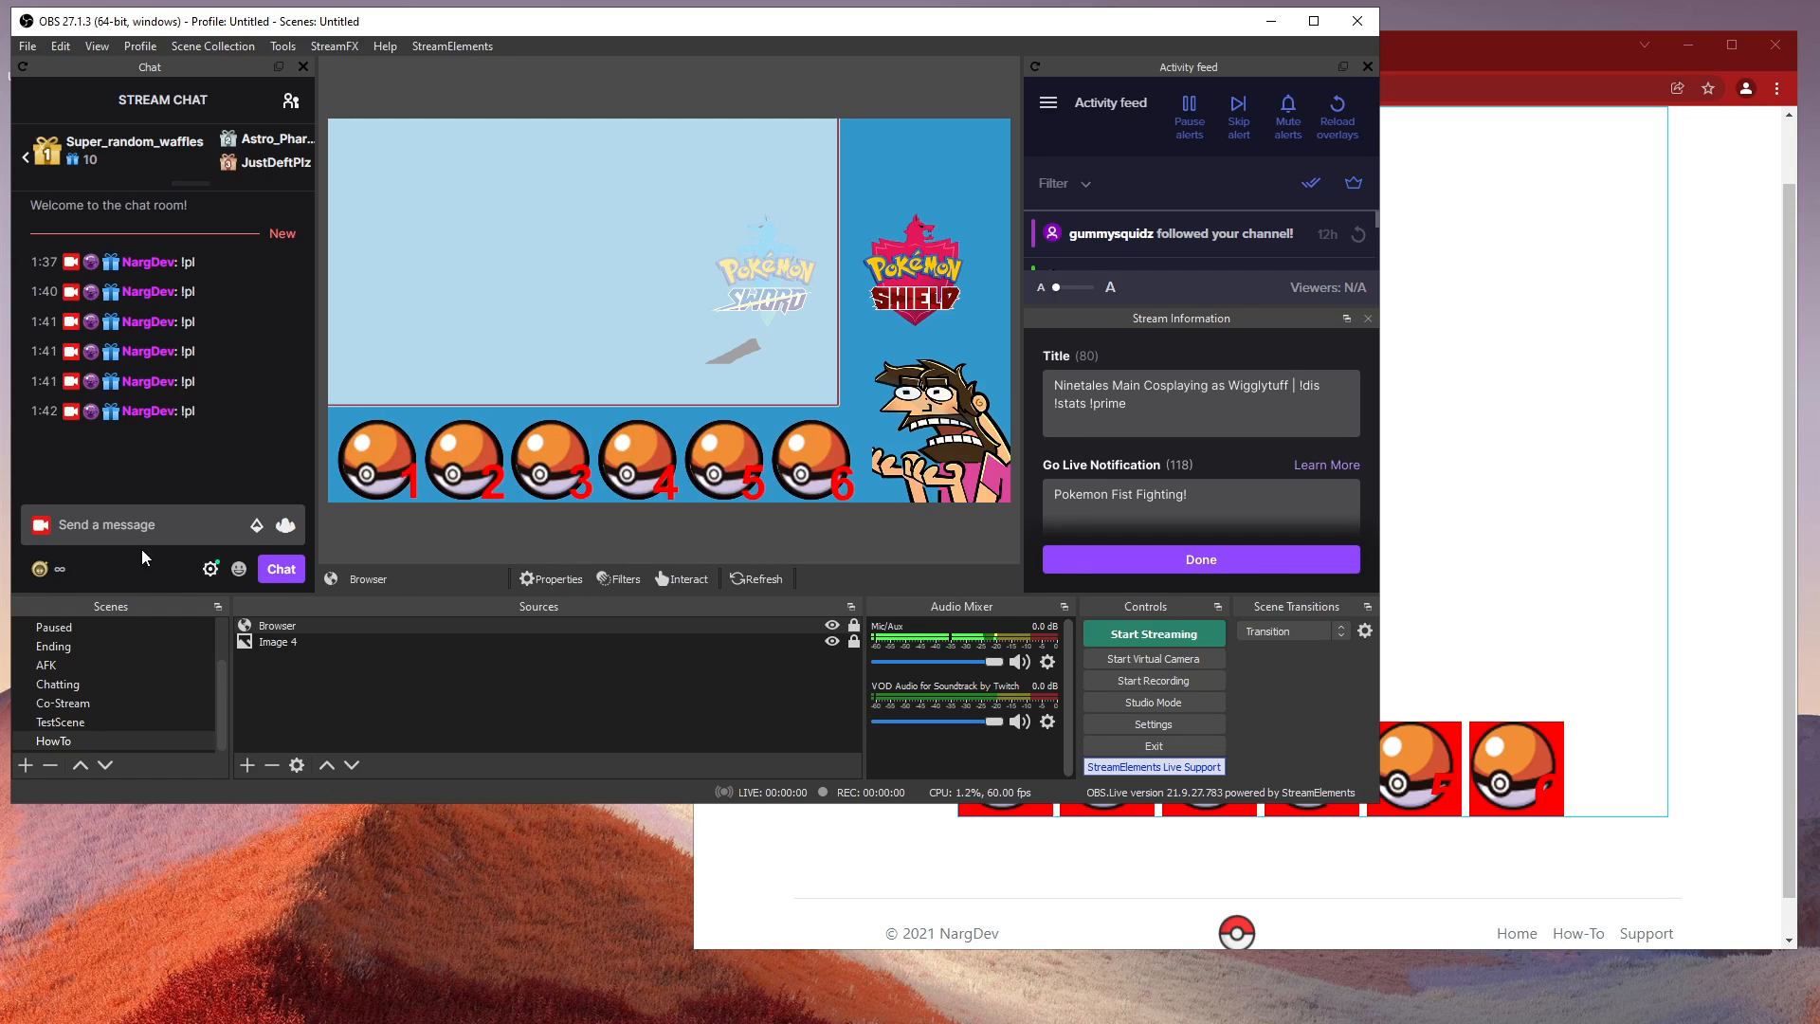
Step: Send the chat commands !pp 1 pikachu and !pp 2 torterra to fill the first two roster slots
left_click(121, 525)
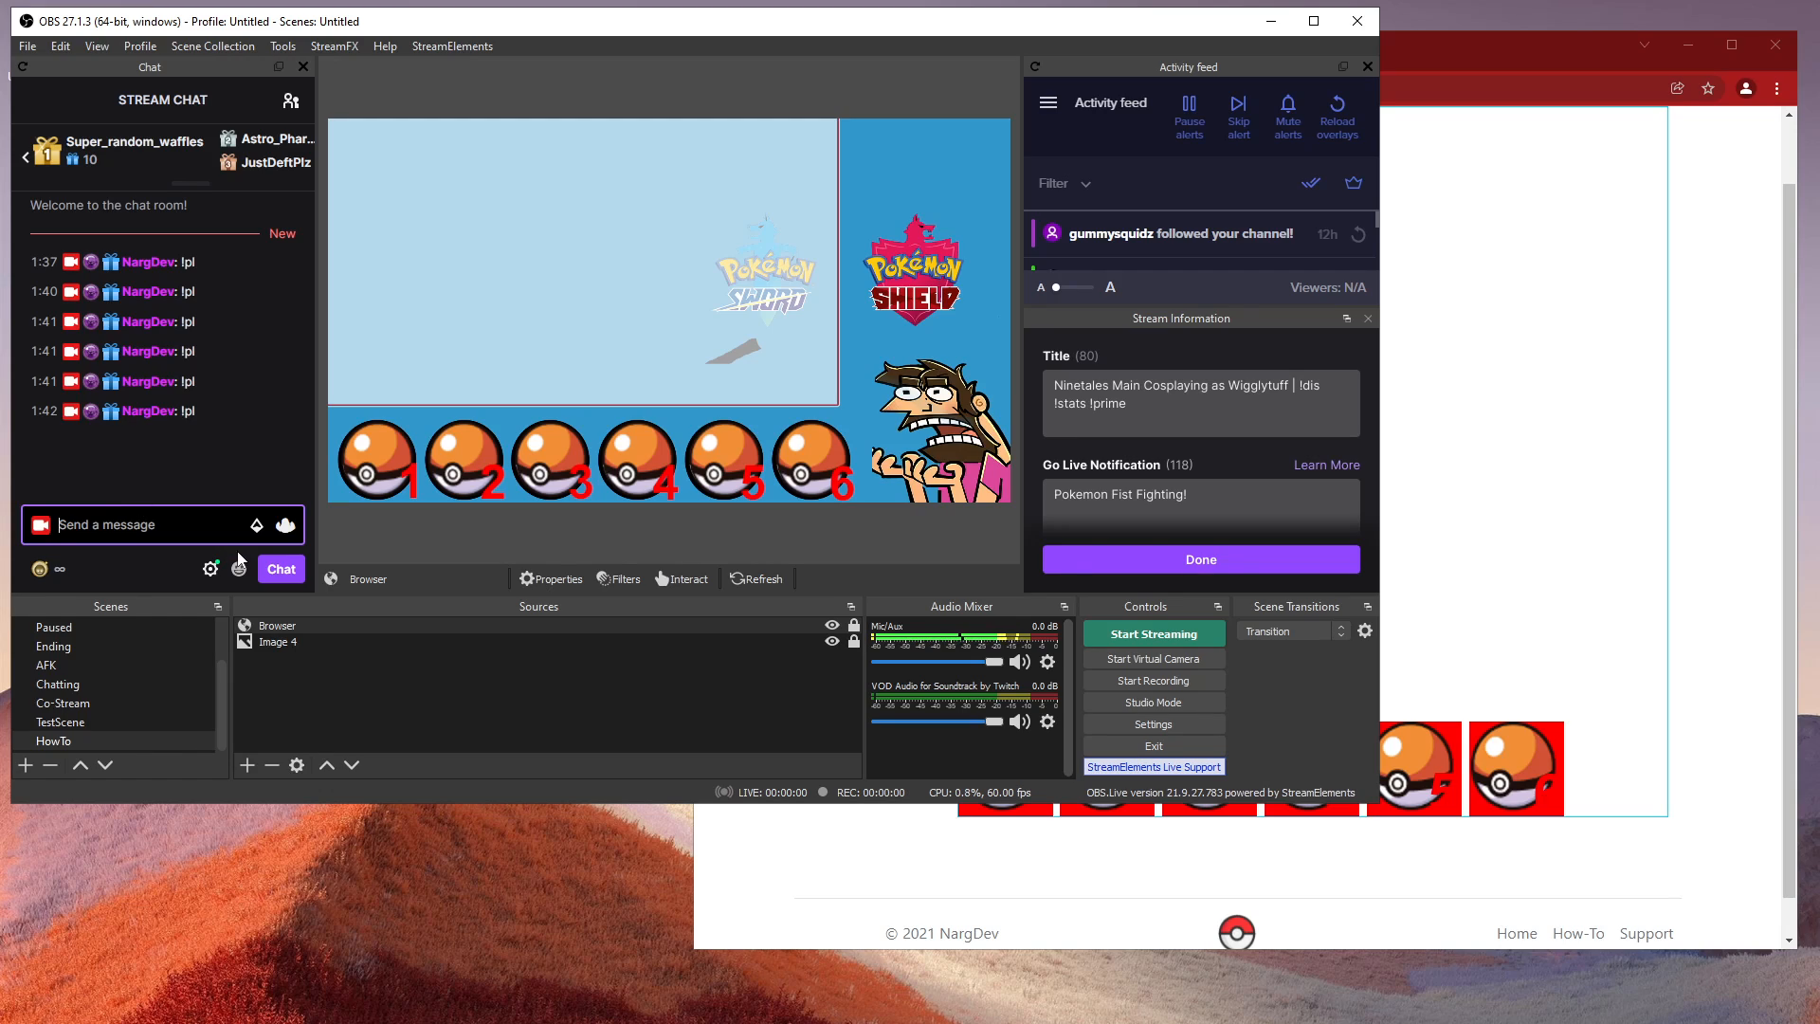
type("!pp 1 pikachu")
key("Return")
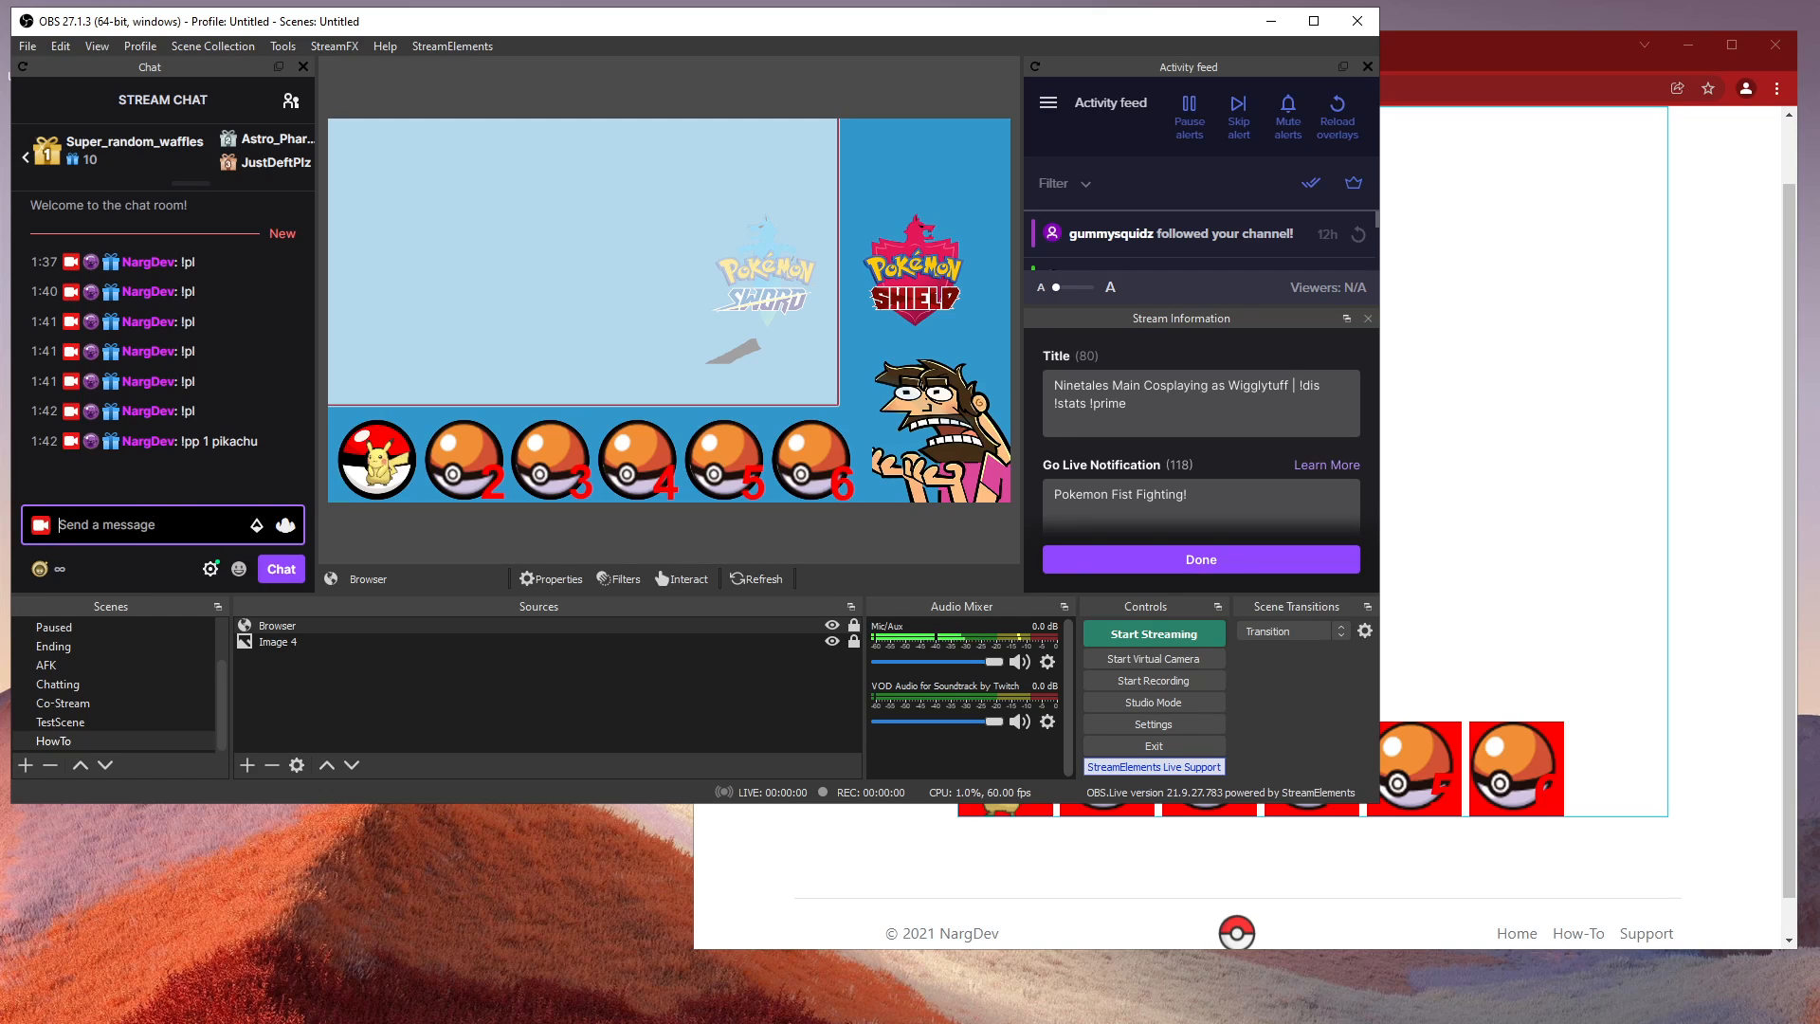
type("!pp 2 torterra")
key("Return")
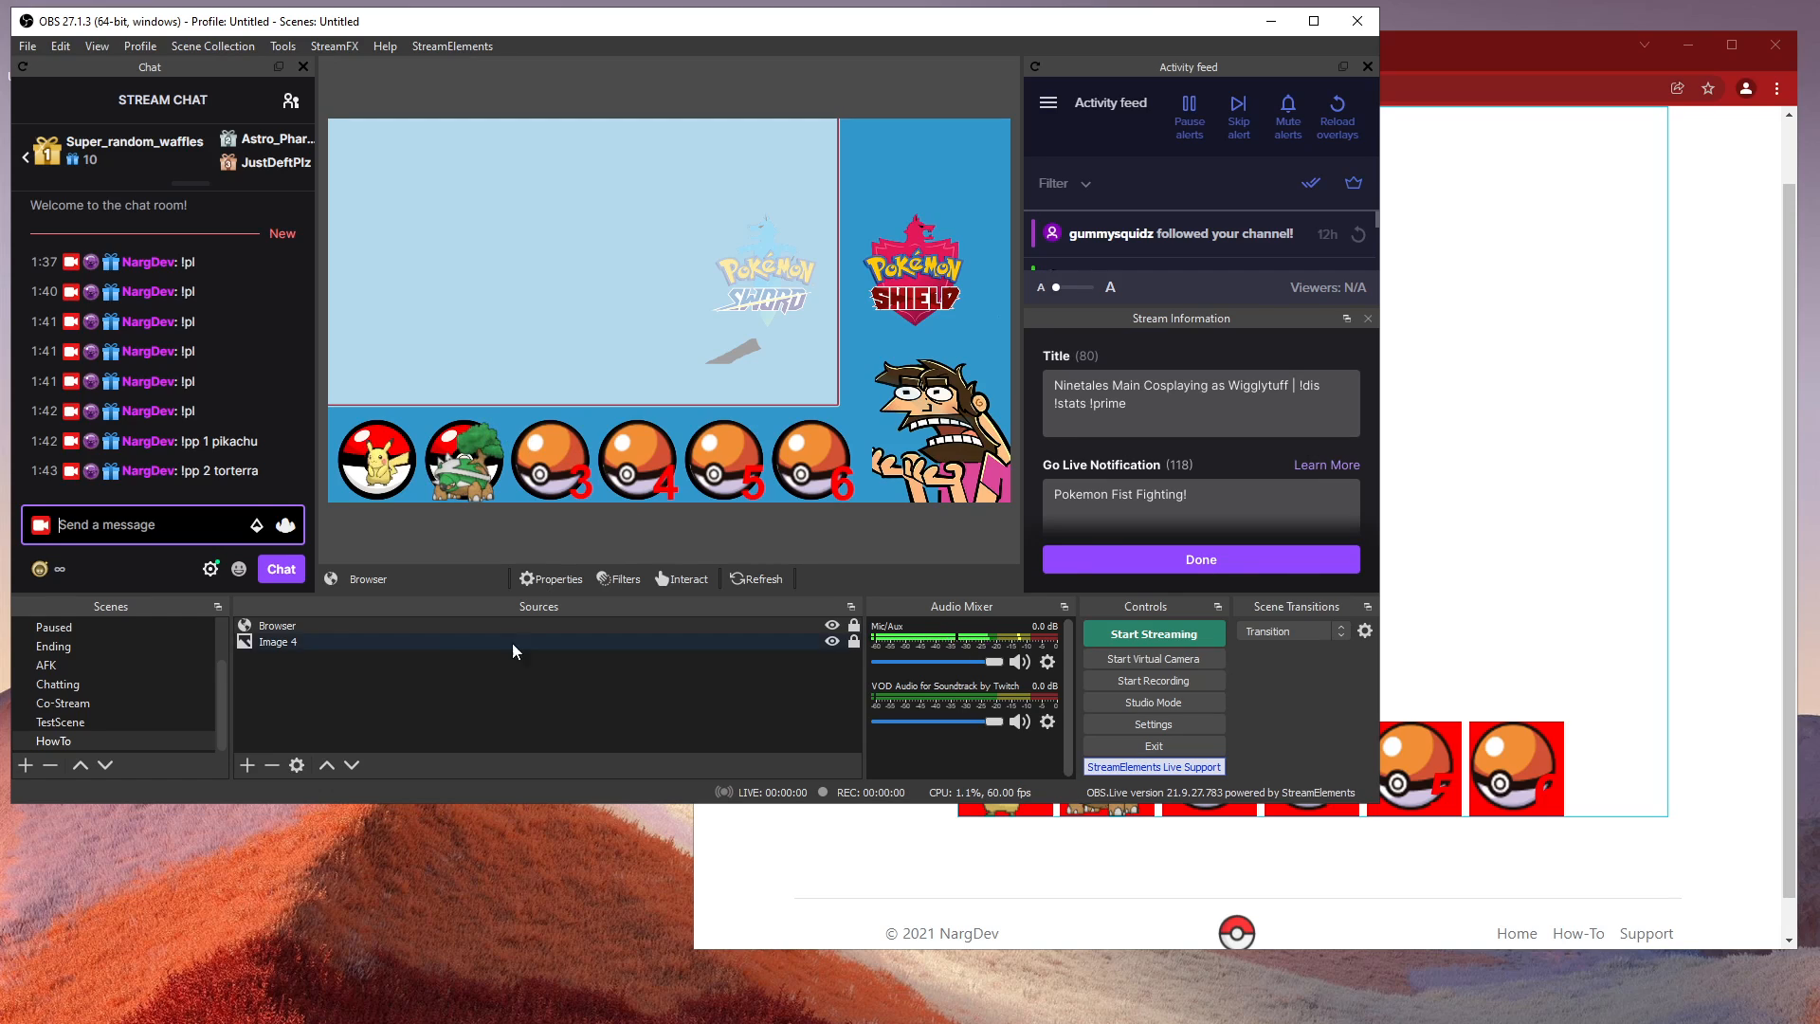
Step: Unlock the Browser source, try scaling it down and adjusting its far edge, undo the changes, and lock it again
left_click(807, 502)
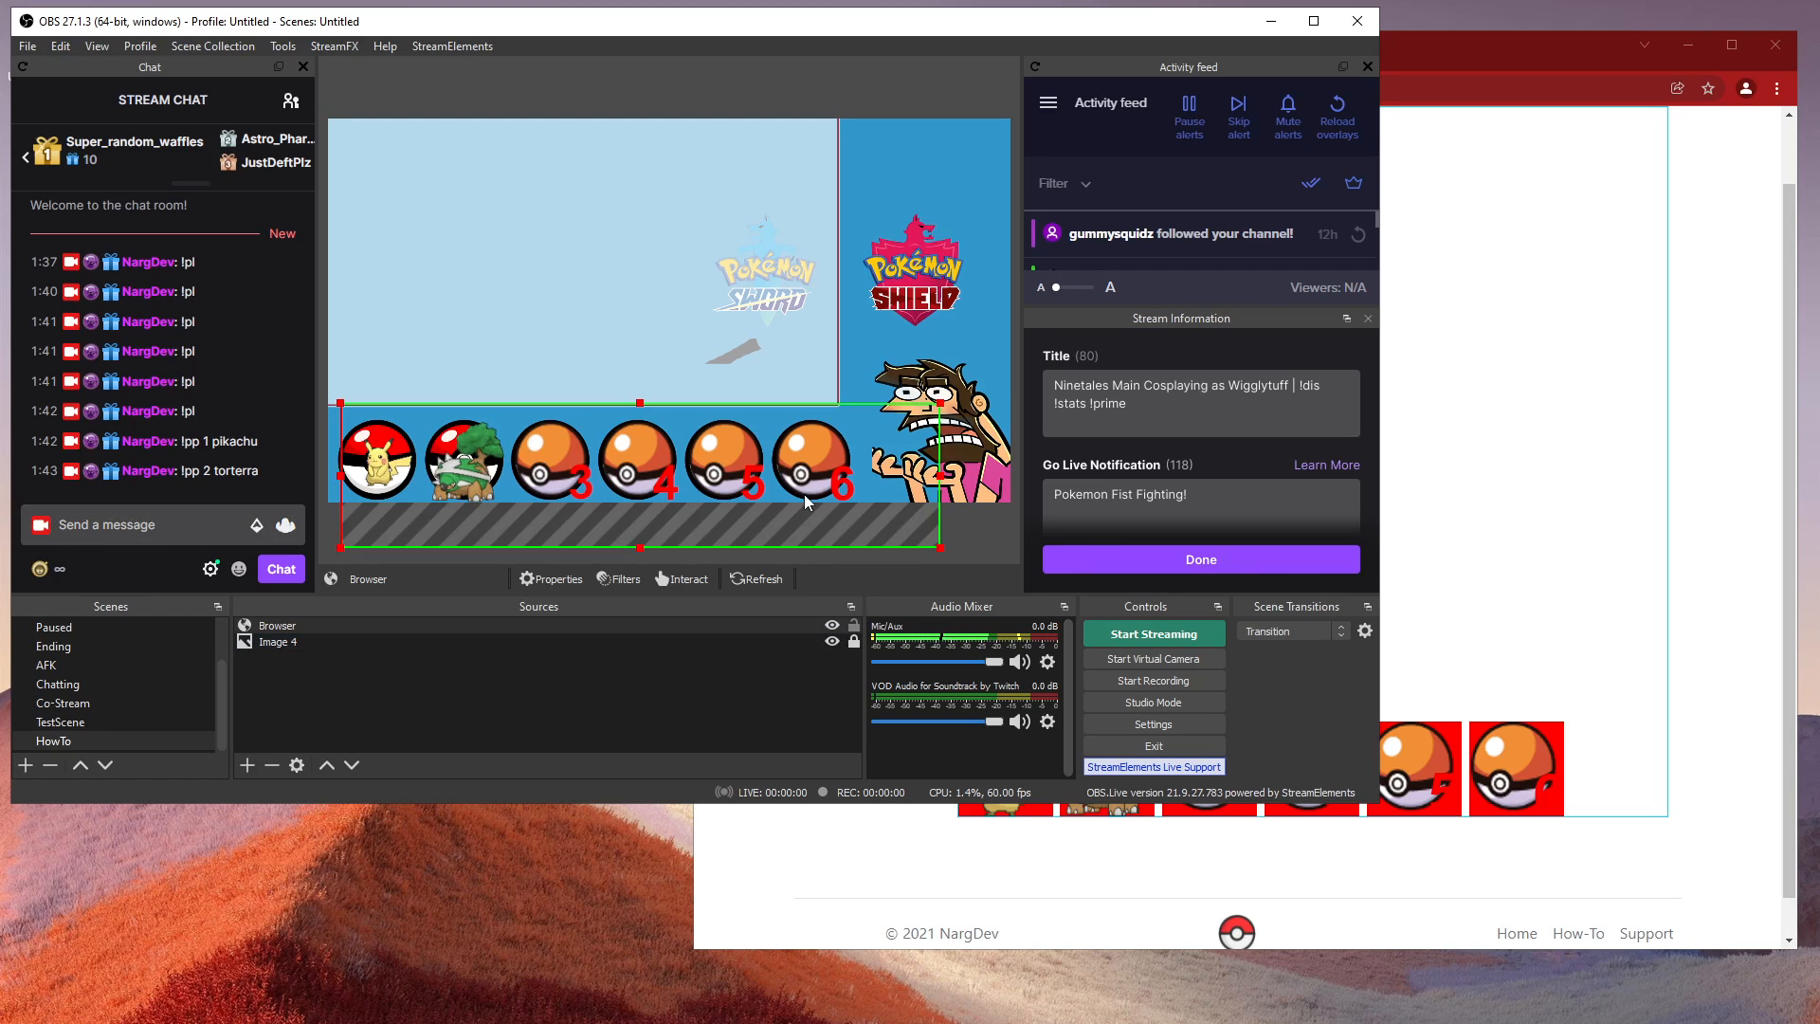
left_click_drag(938, 404, 892, 468)
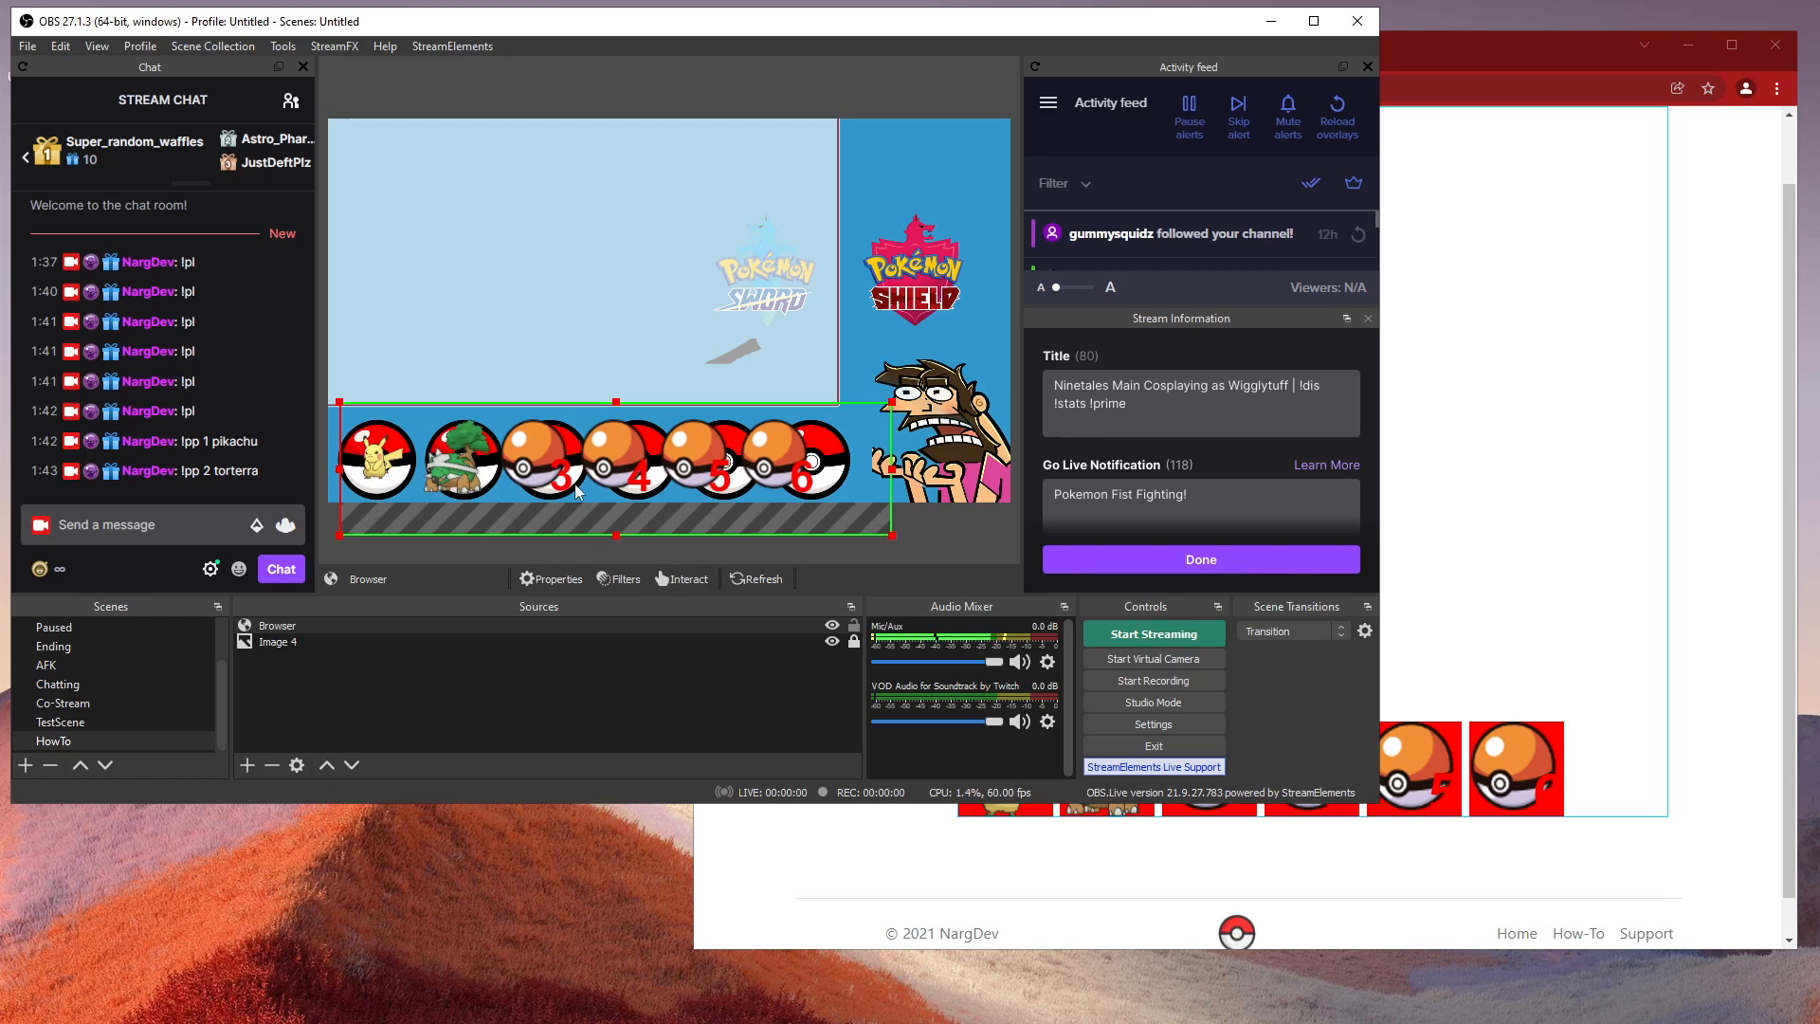
left_click_drag(892, 468, 927, 468)
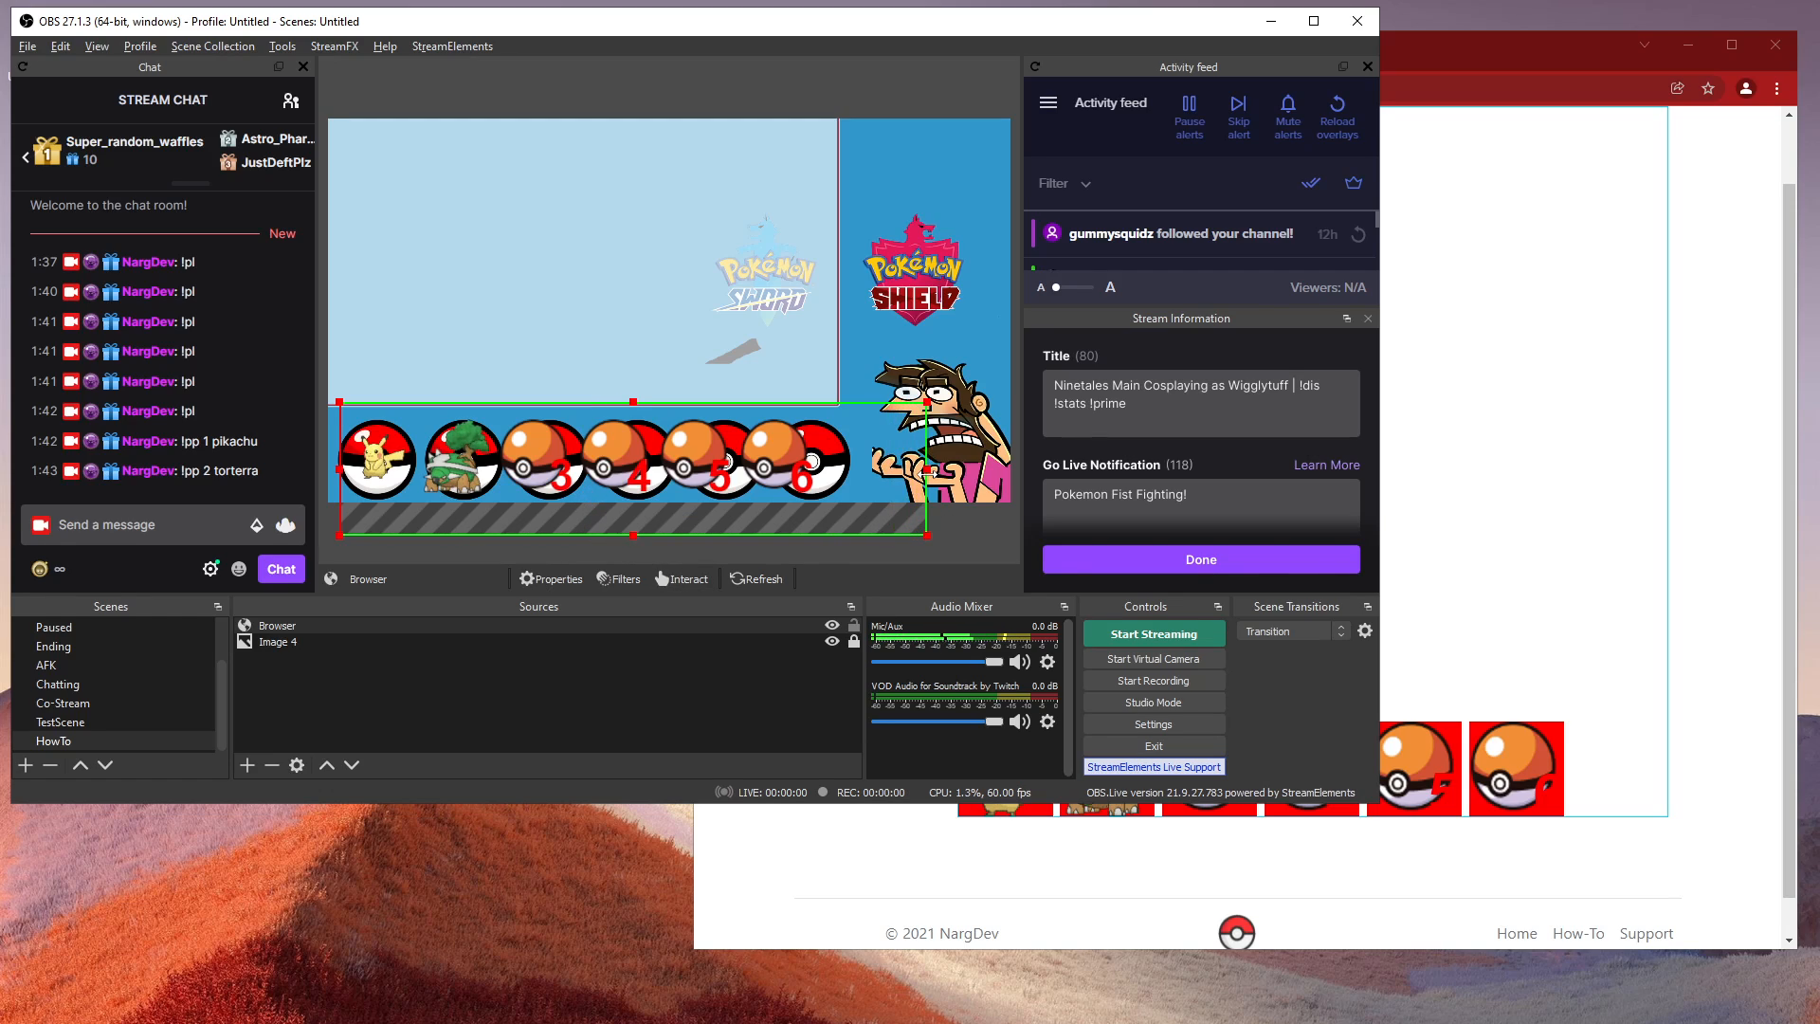
key("ctrl+z")
key("ctrl+z")
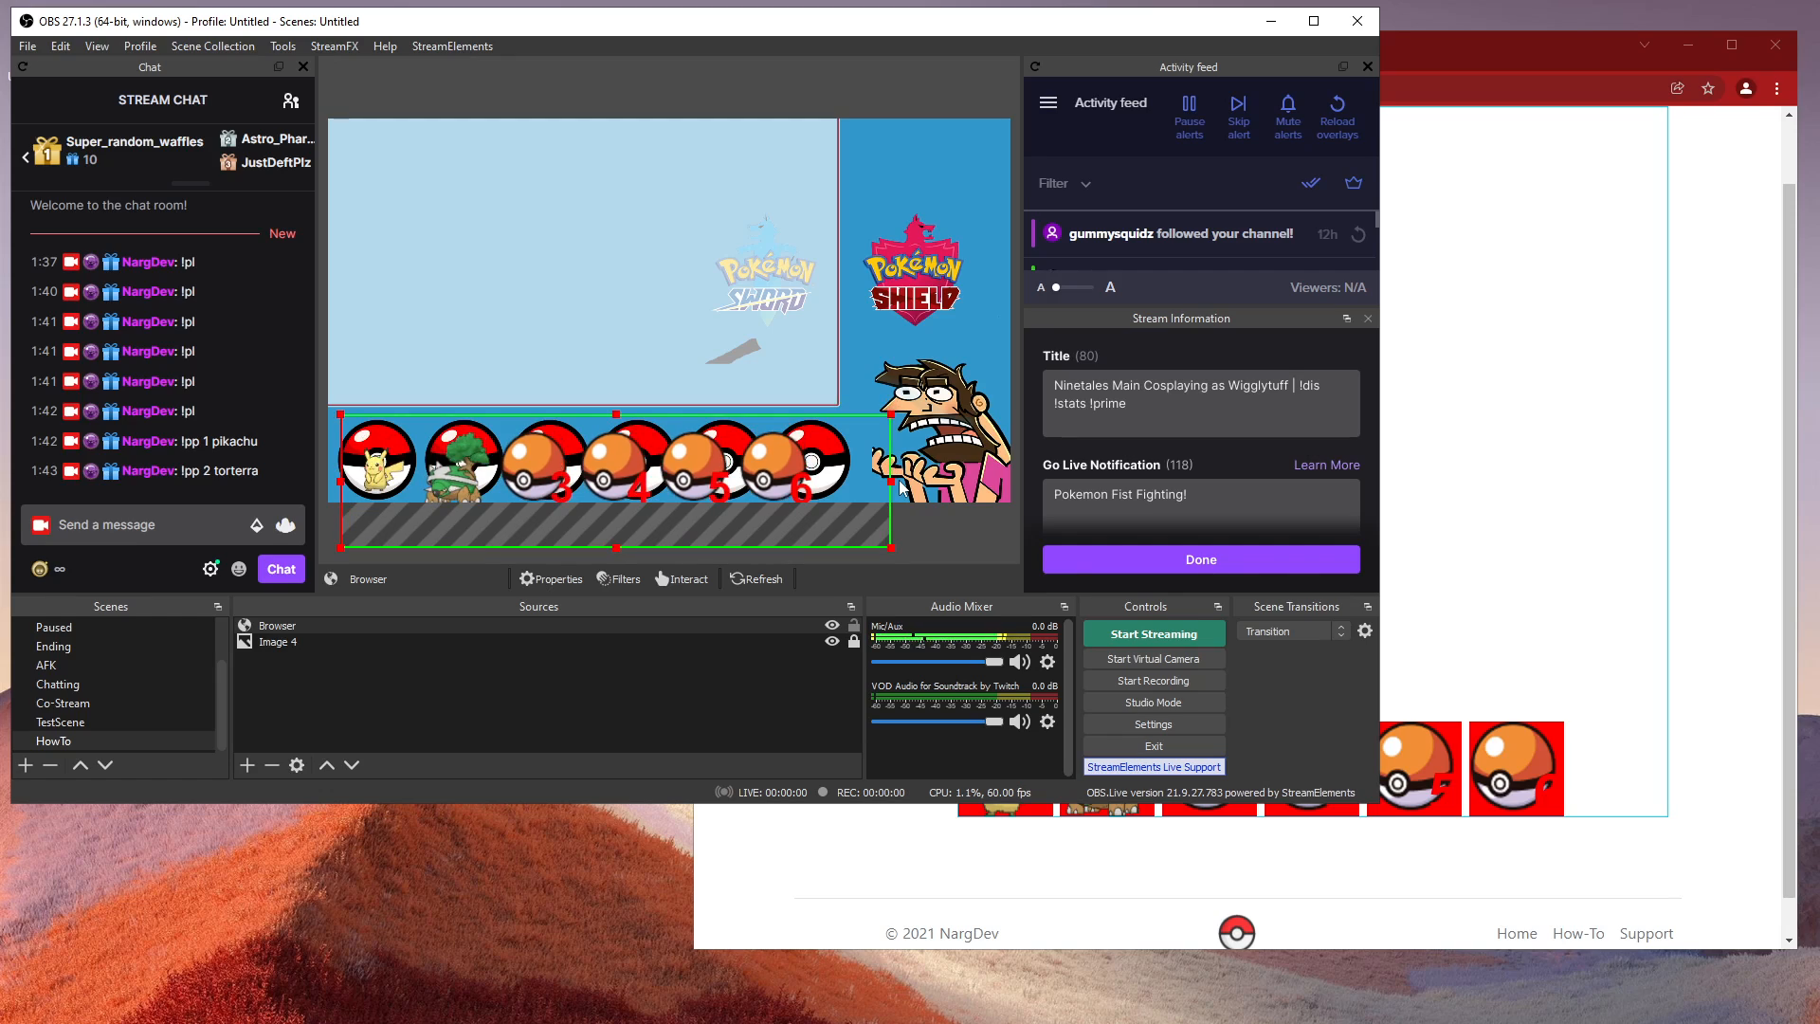
key("ctrl+z")
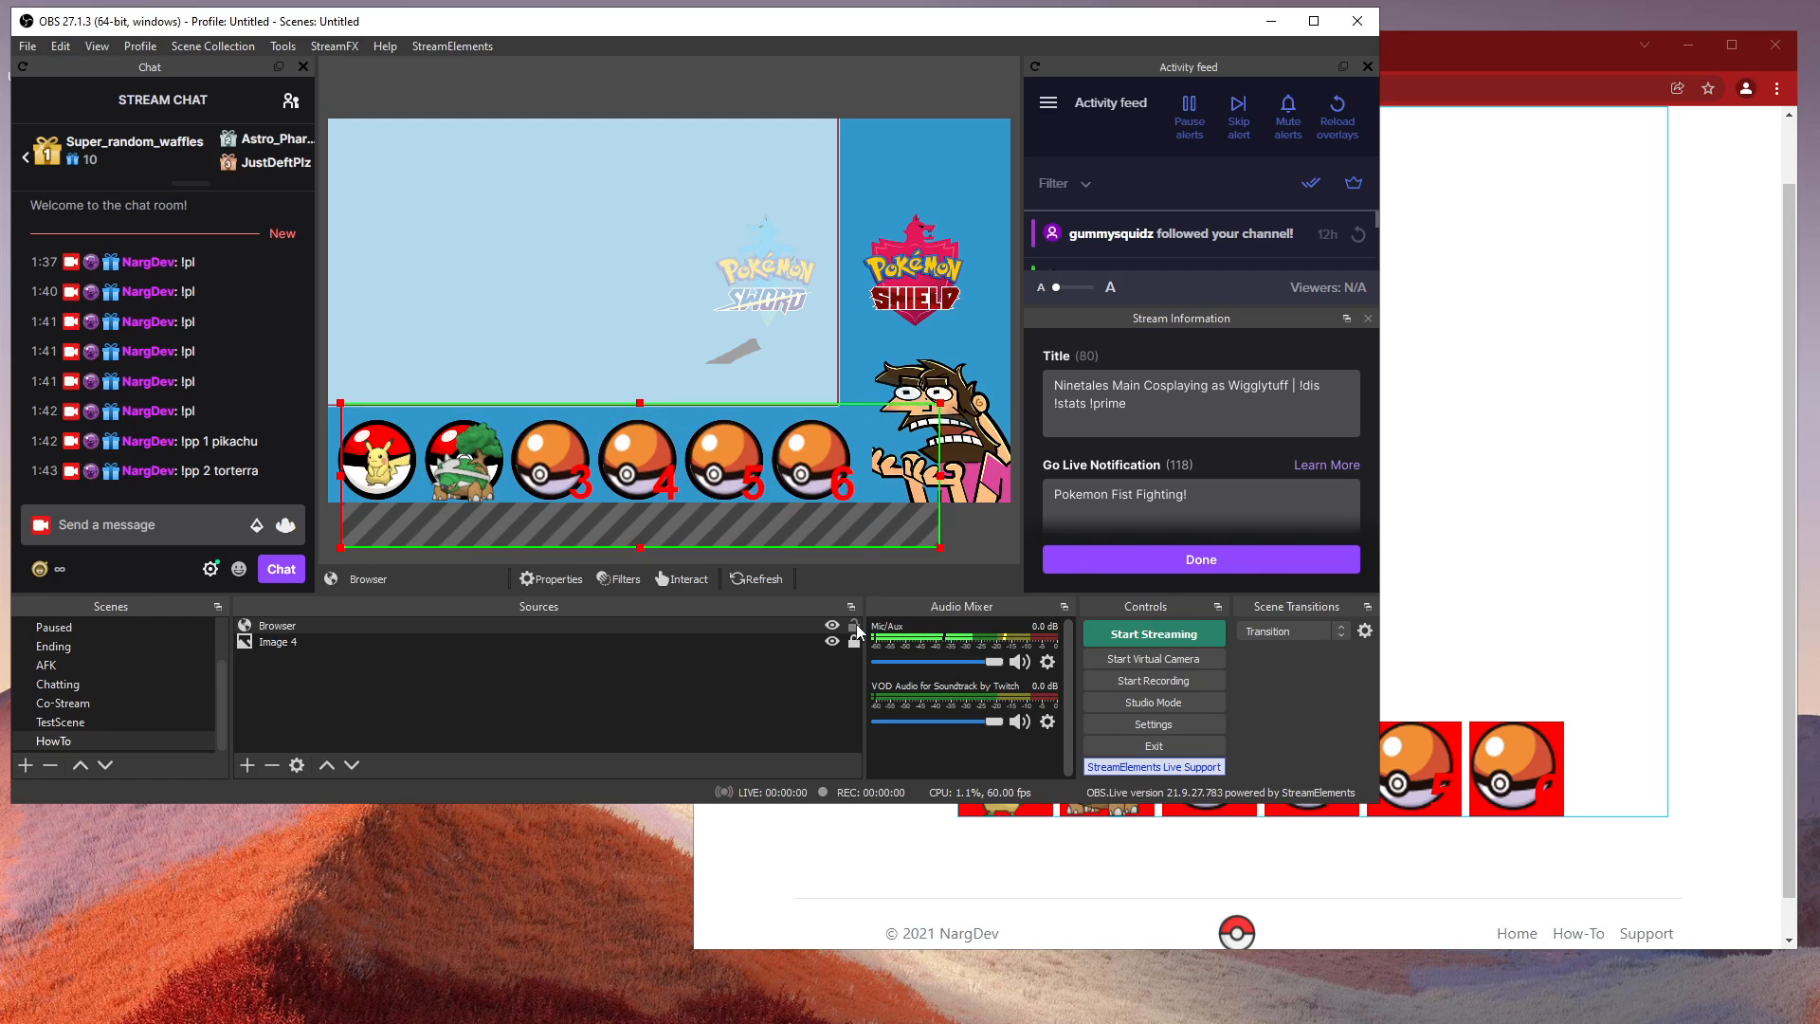
left_click(853, 626)
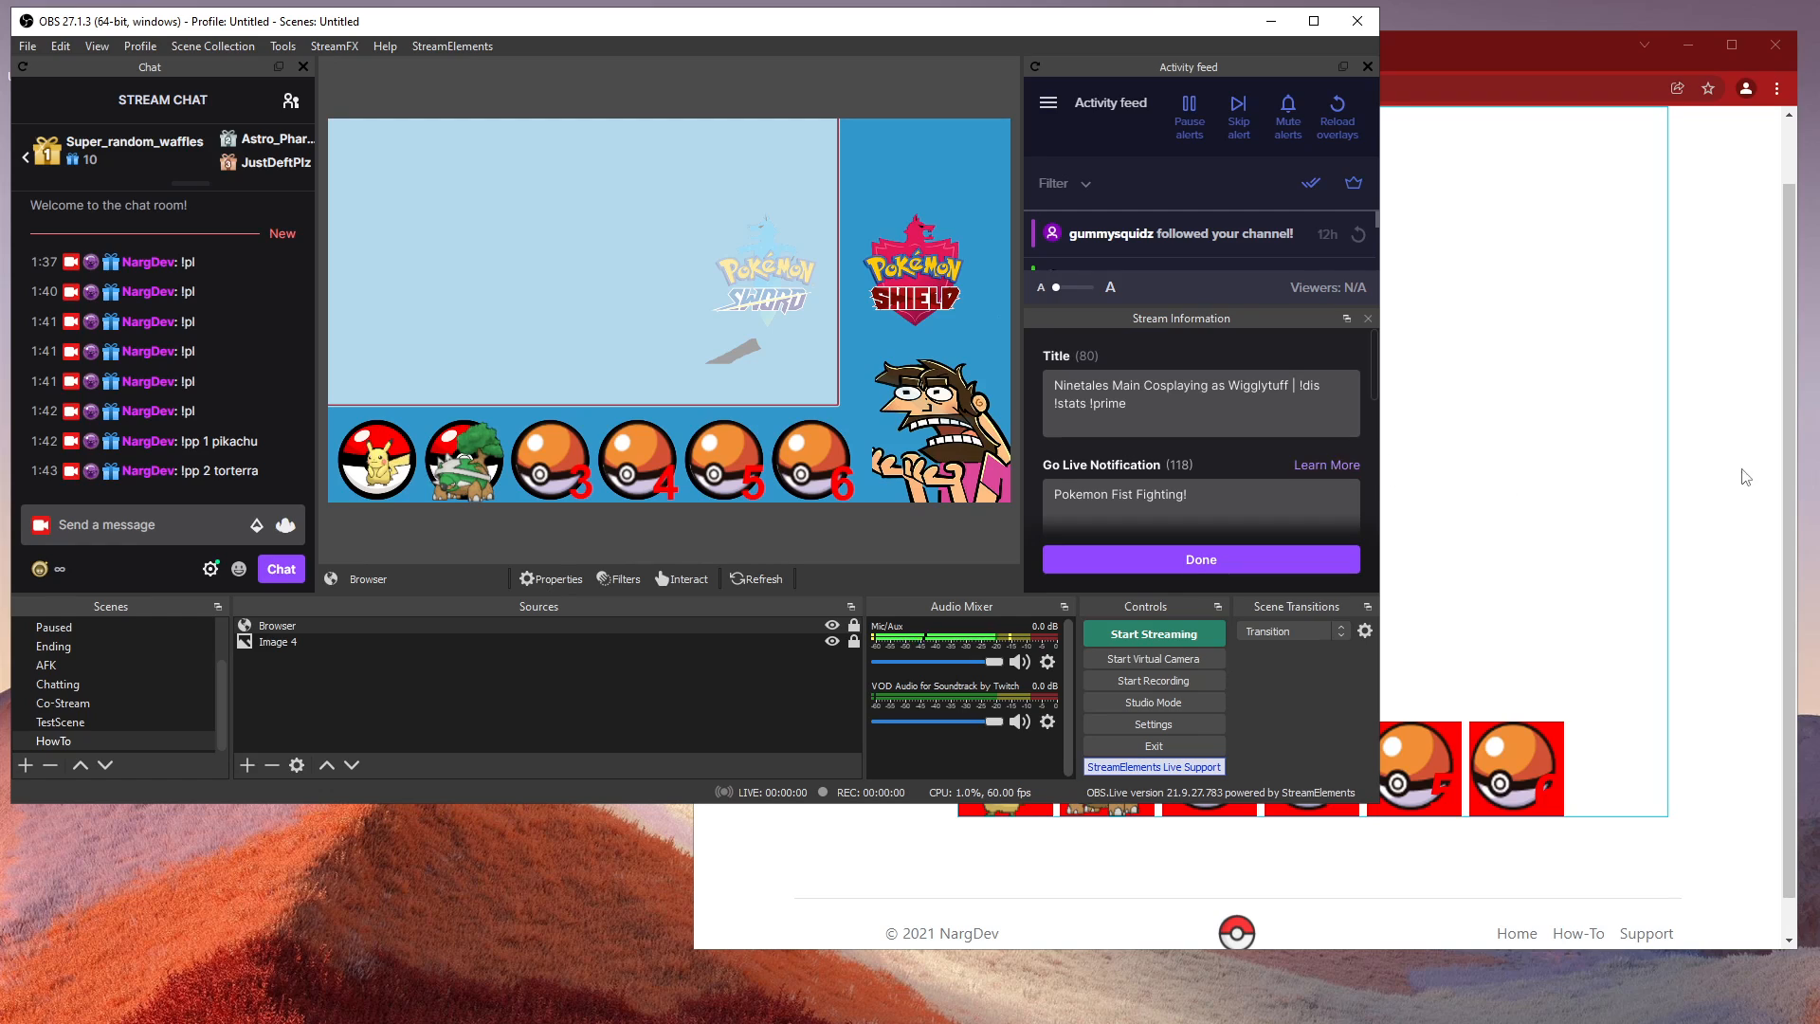
Step: Unlock the Browser source, extend its upper edge to uncover the cropped default name labels, and lock it again
left_click(1664, 573)
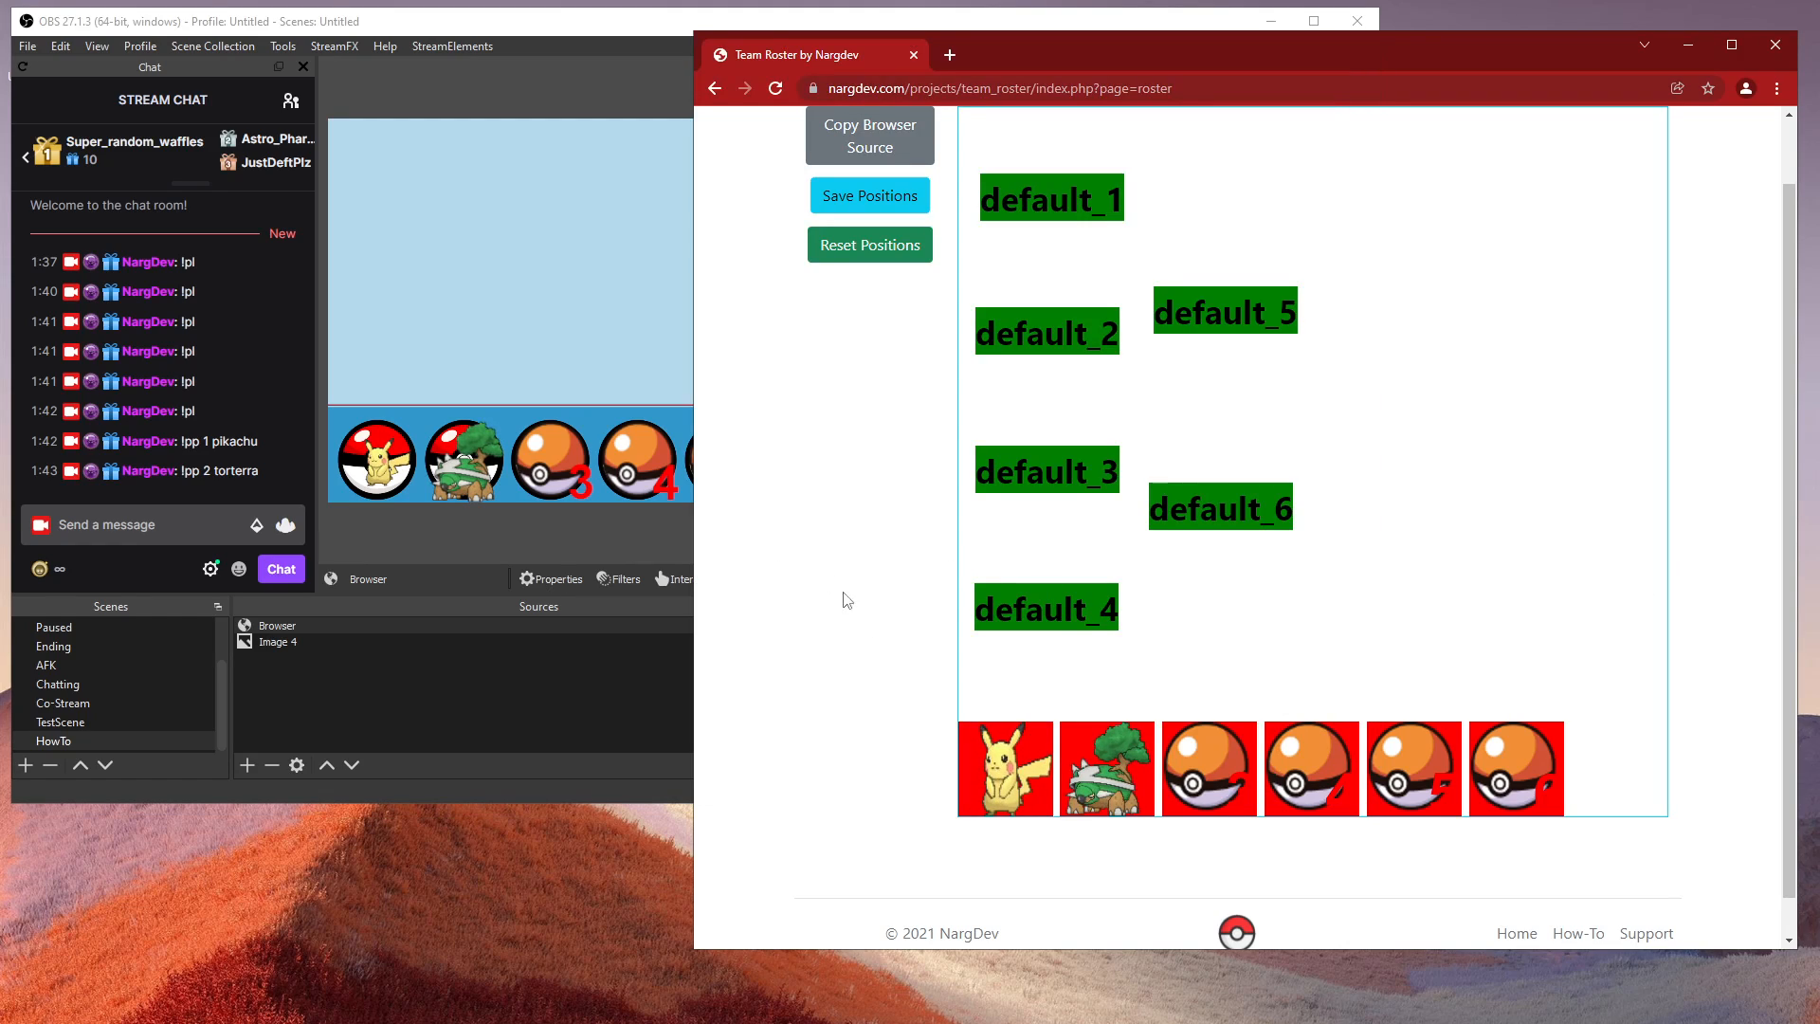
left_click(506, 521)
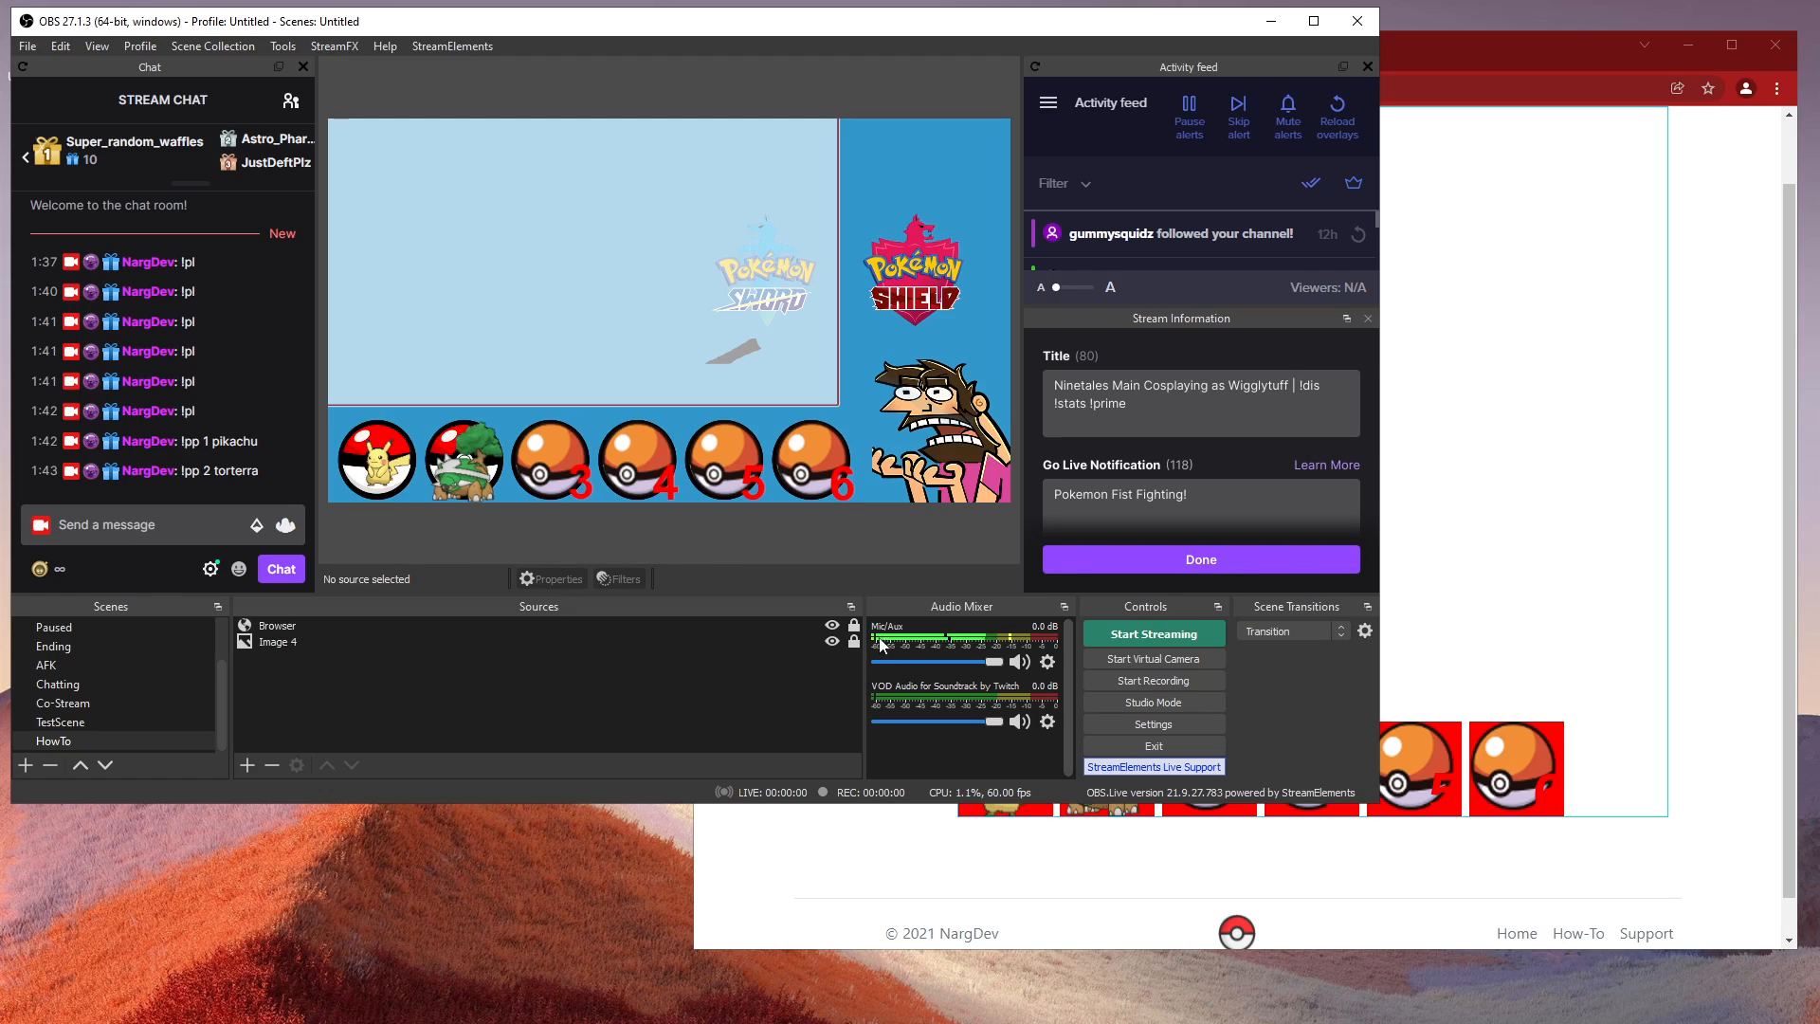
left_click(633, 429)
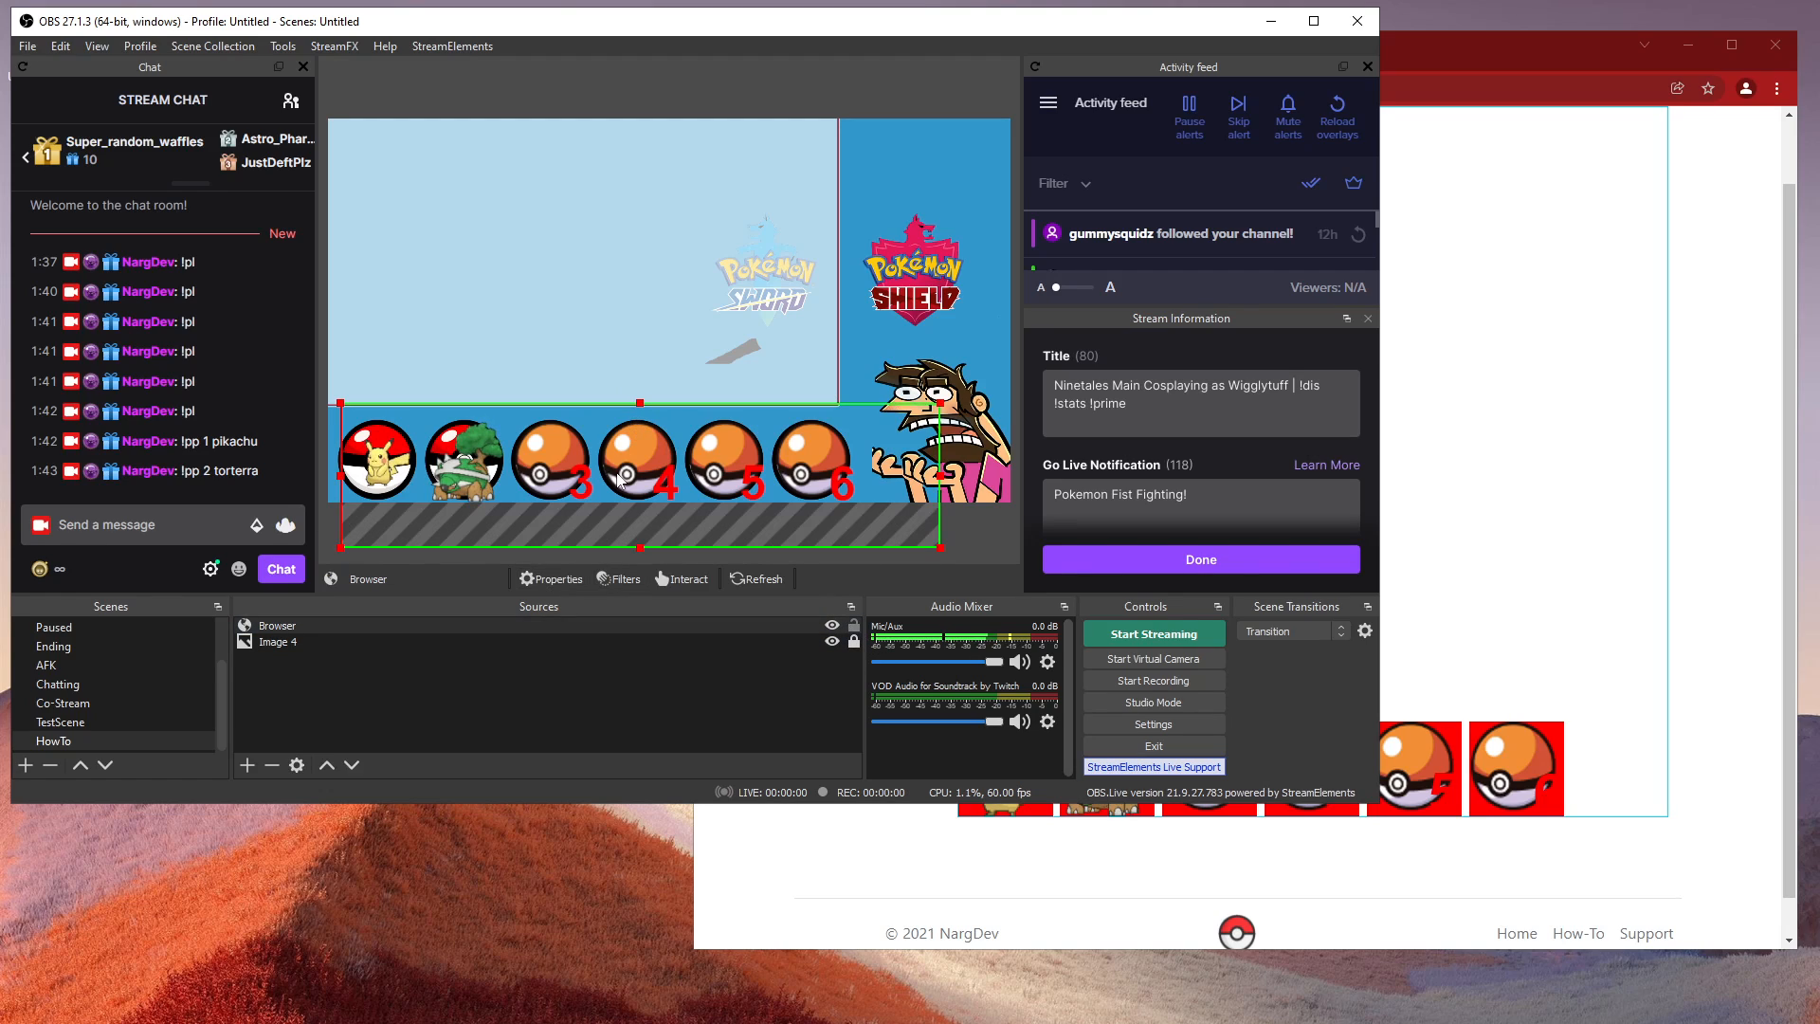
left_click_drag(642, 402, 642, 149)
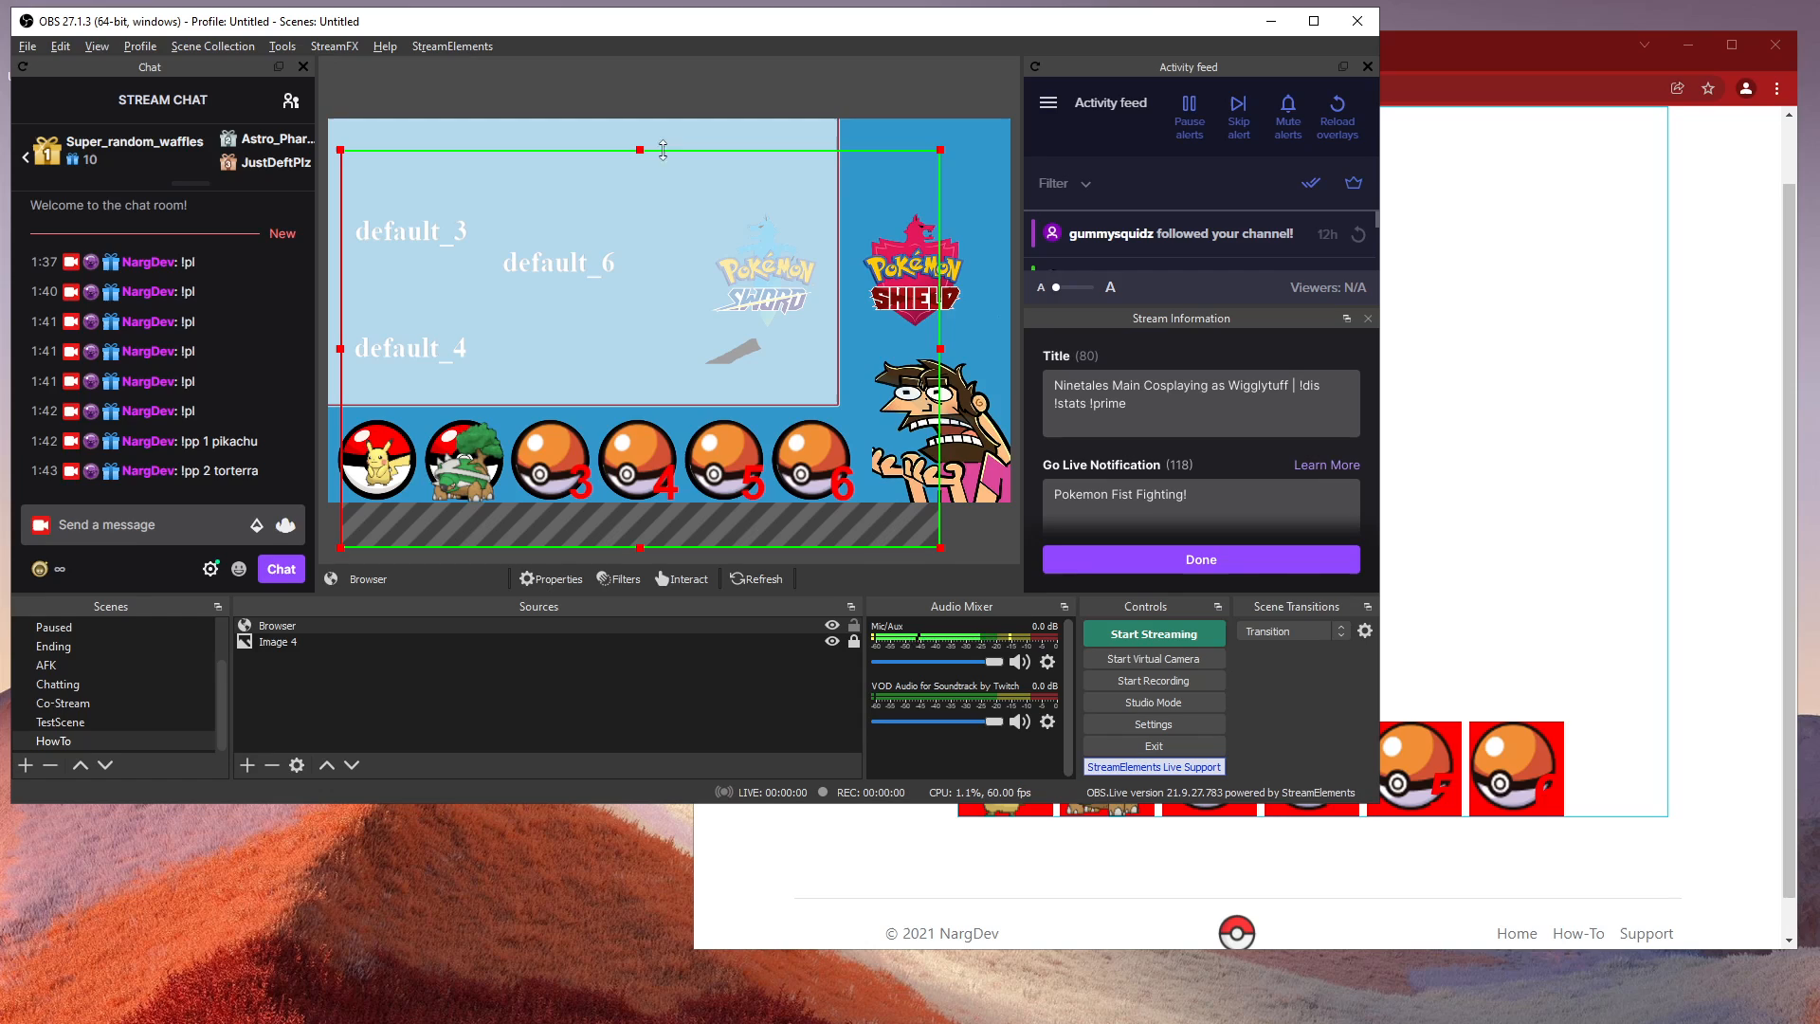
left_click(854, 625)
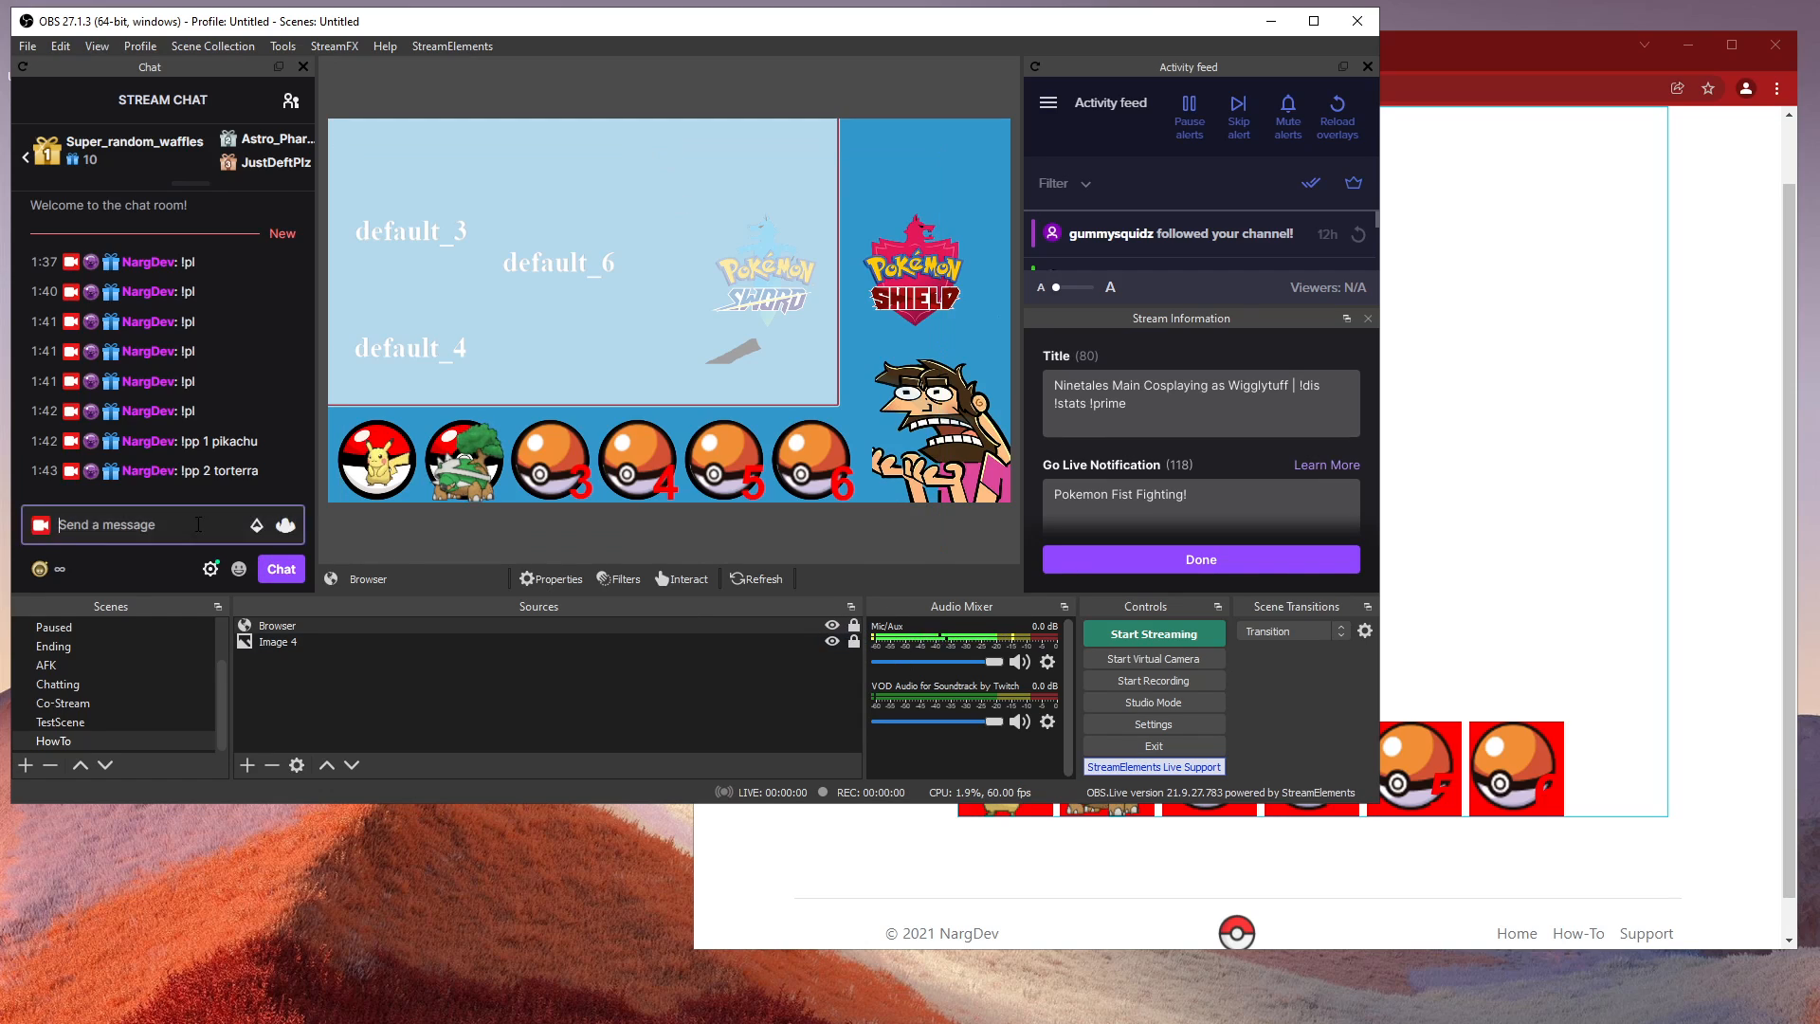
Step: Try to clear the fourth slot's name by sending !pn 4 clear in the OBS chat
type("!")
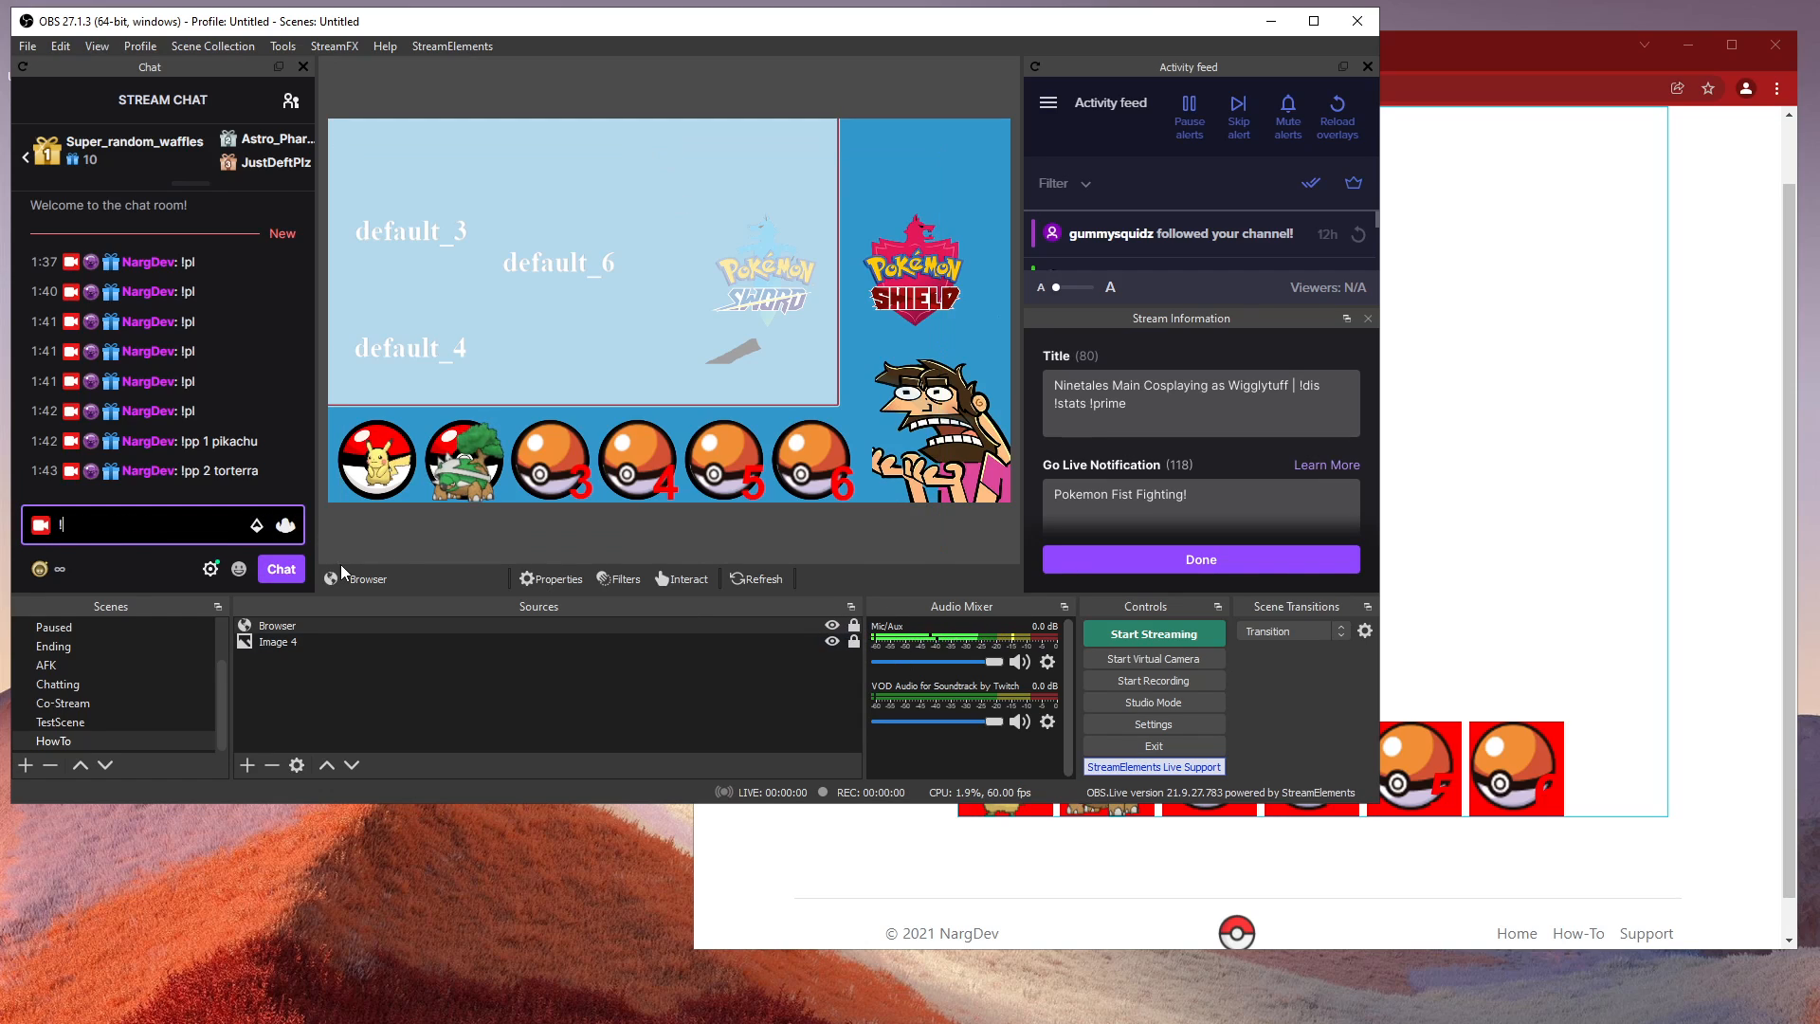
type("pn 2 clear")
key("Left")
key("Left")
key("Left")
key("Left")
key("Left")
key("Left")
key("BackSpace")
type("4")
key("Return")
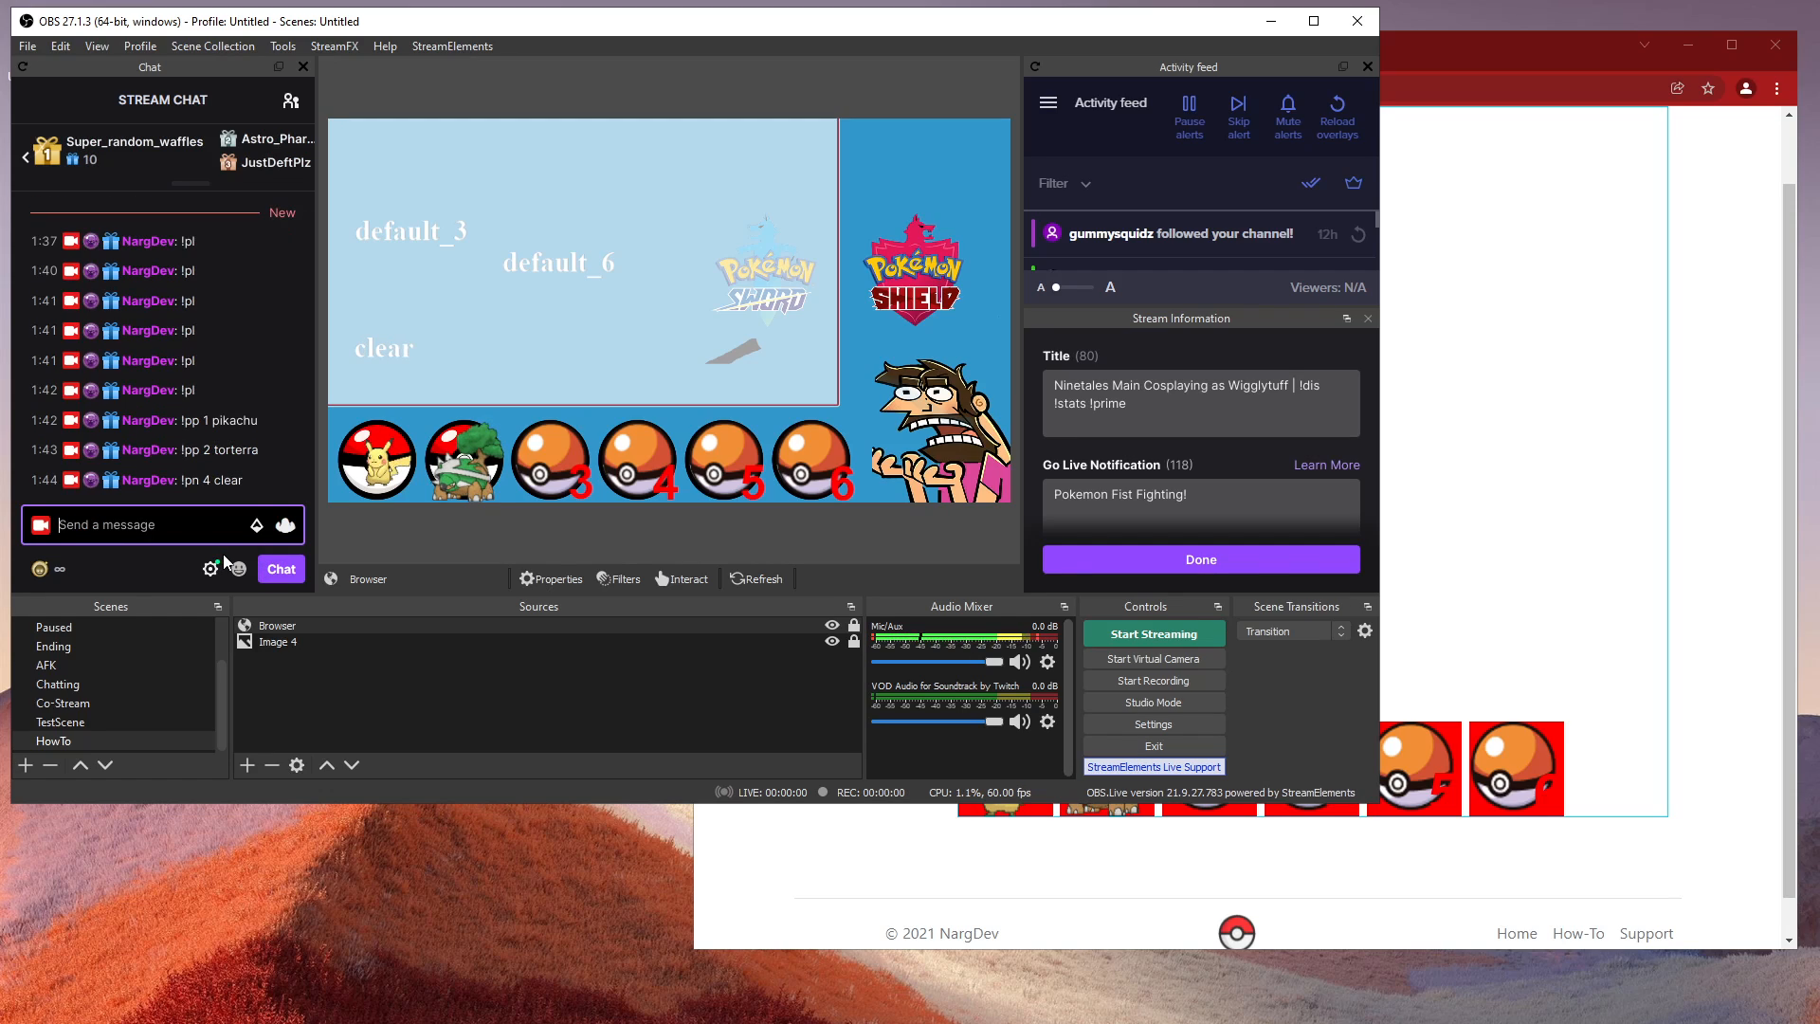
Step: Blank the names of slots 4, 3 and 6 by sending !pn 4, !pn 3 and !pn 6
type("!pn 4")
key("Return")
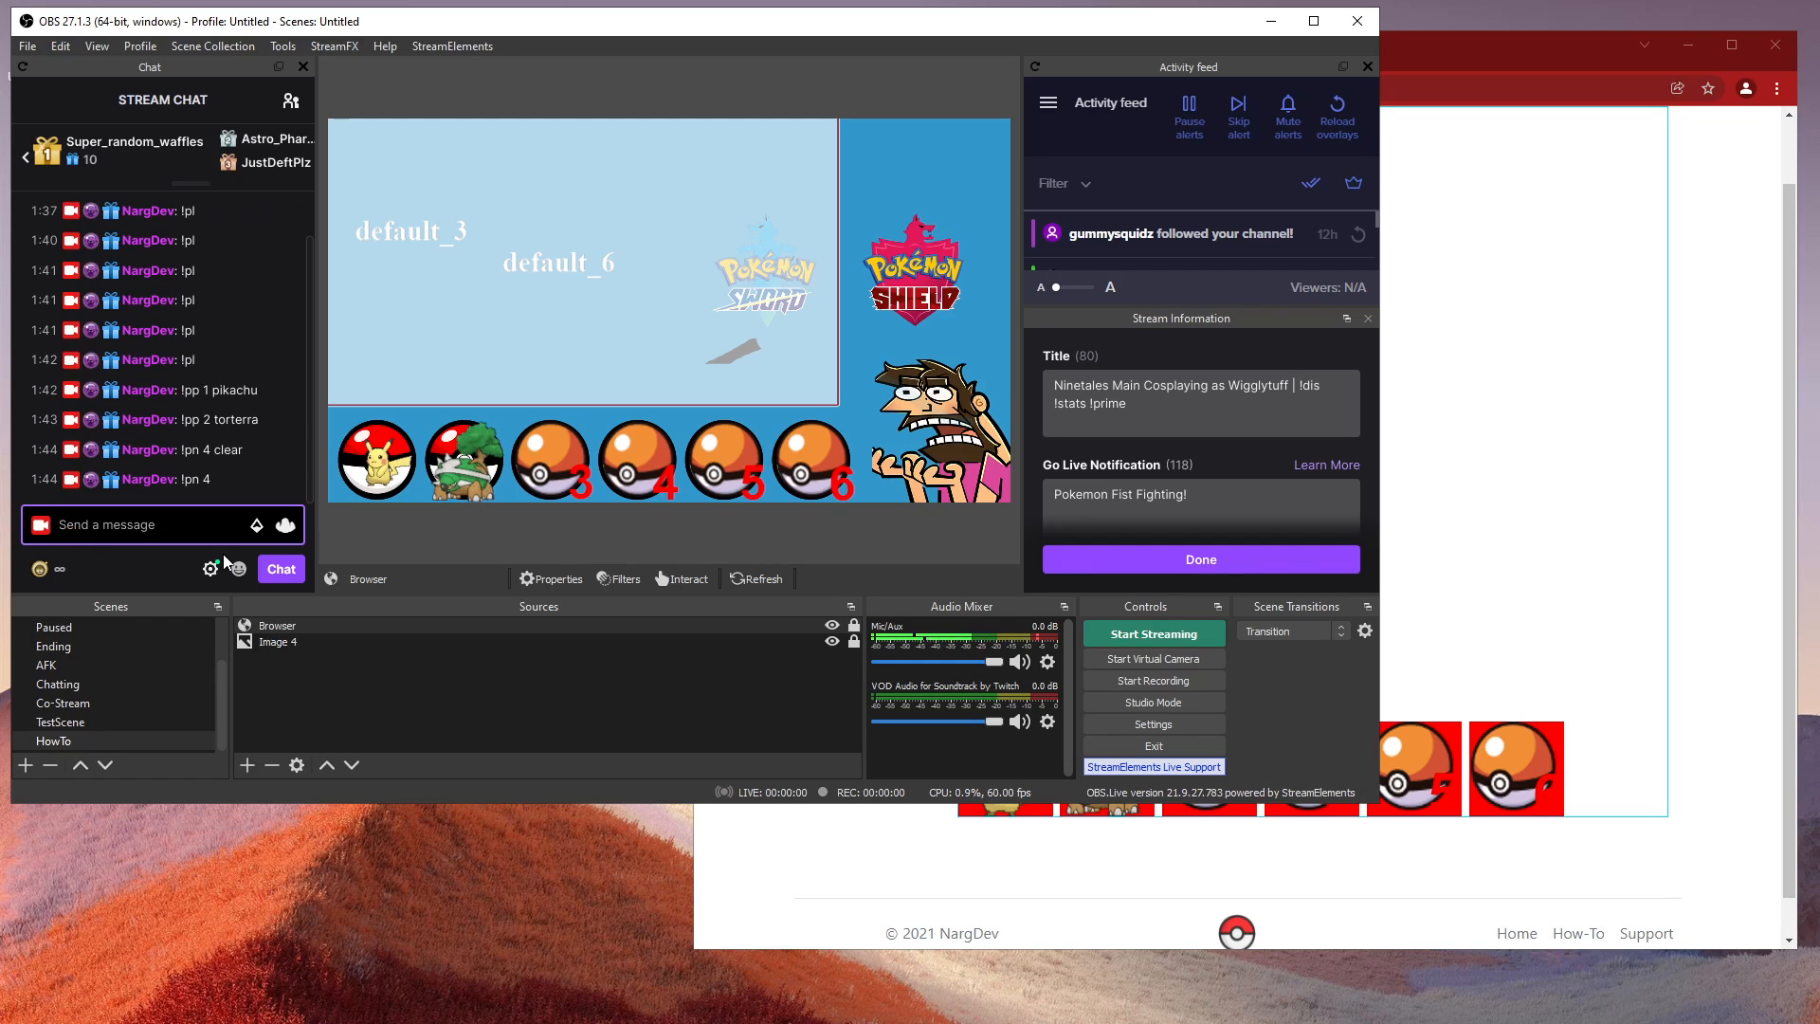
type("!pn 3")
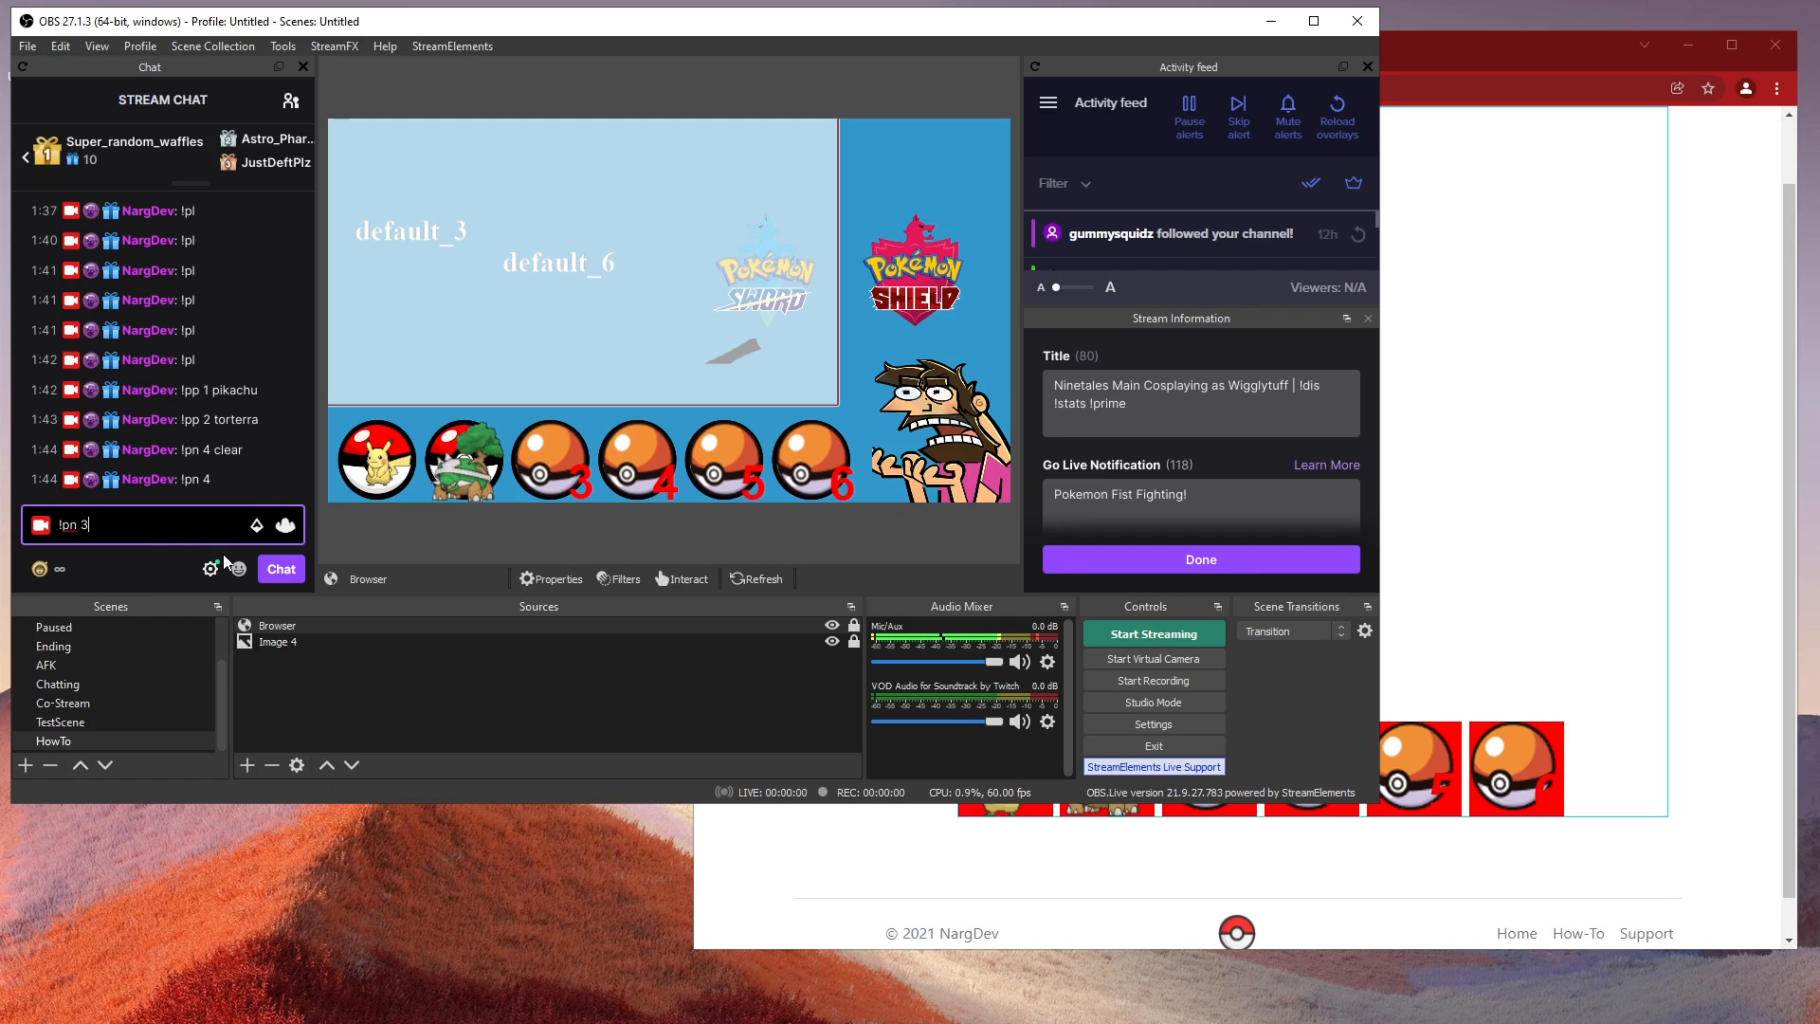
key("Return")
type("!pn 6")
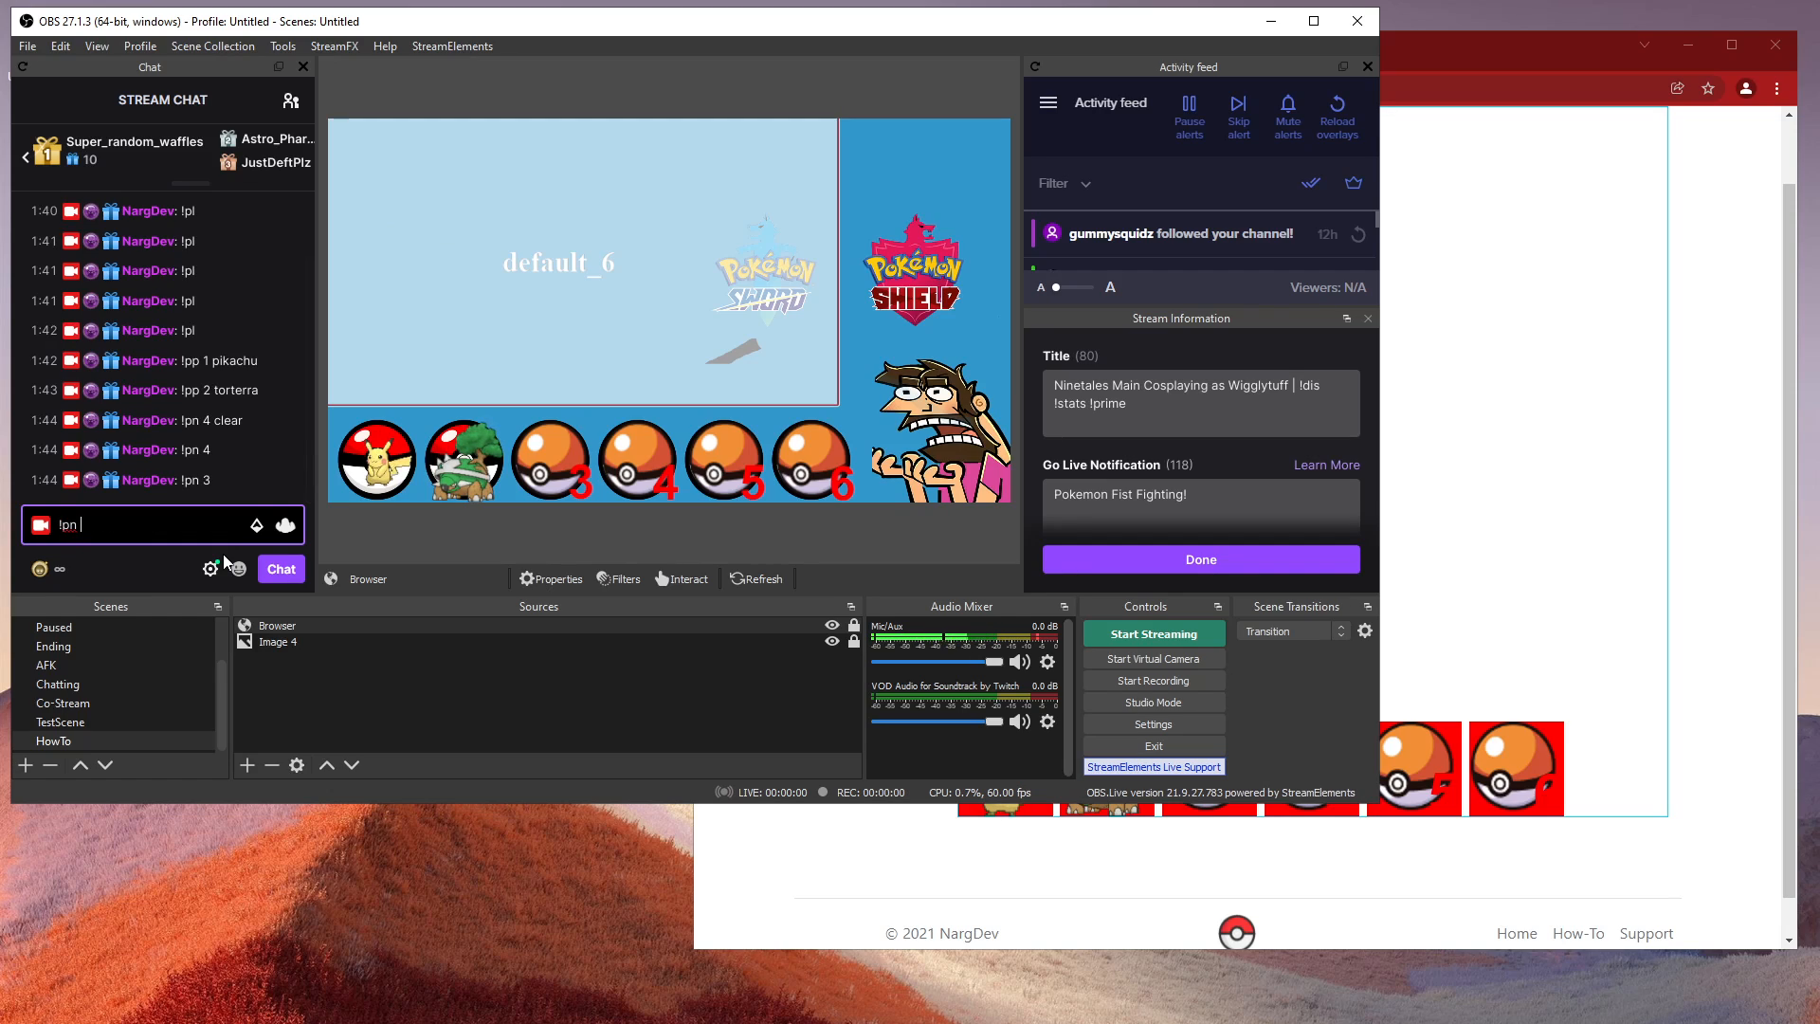
key("Return")
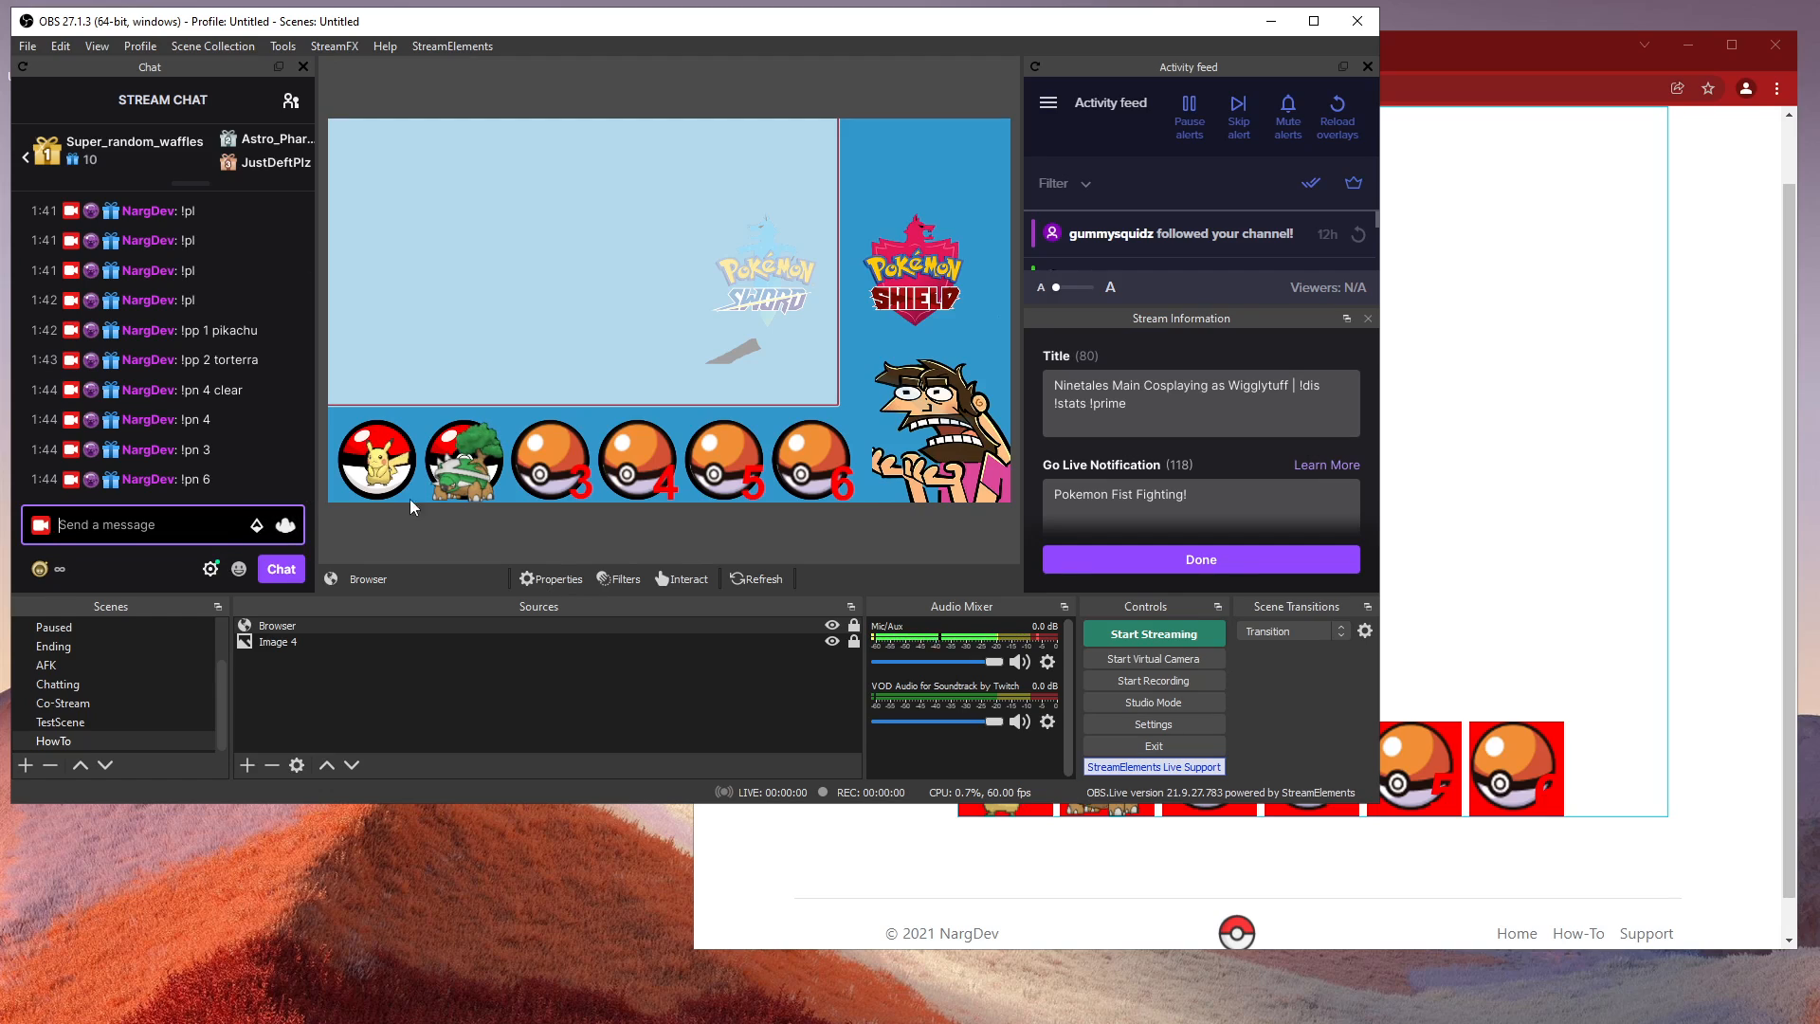
Step: Try to place the default_1 label over the Pikachu sprite on the roster page, save the positions, and send !pl
left_click(1709, 406)
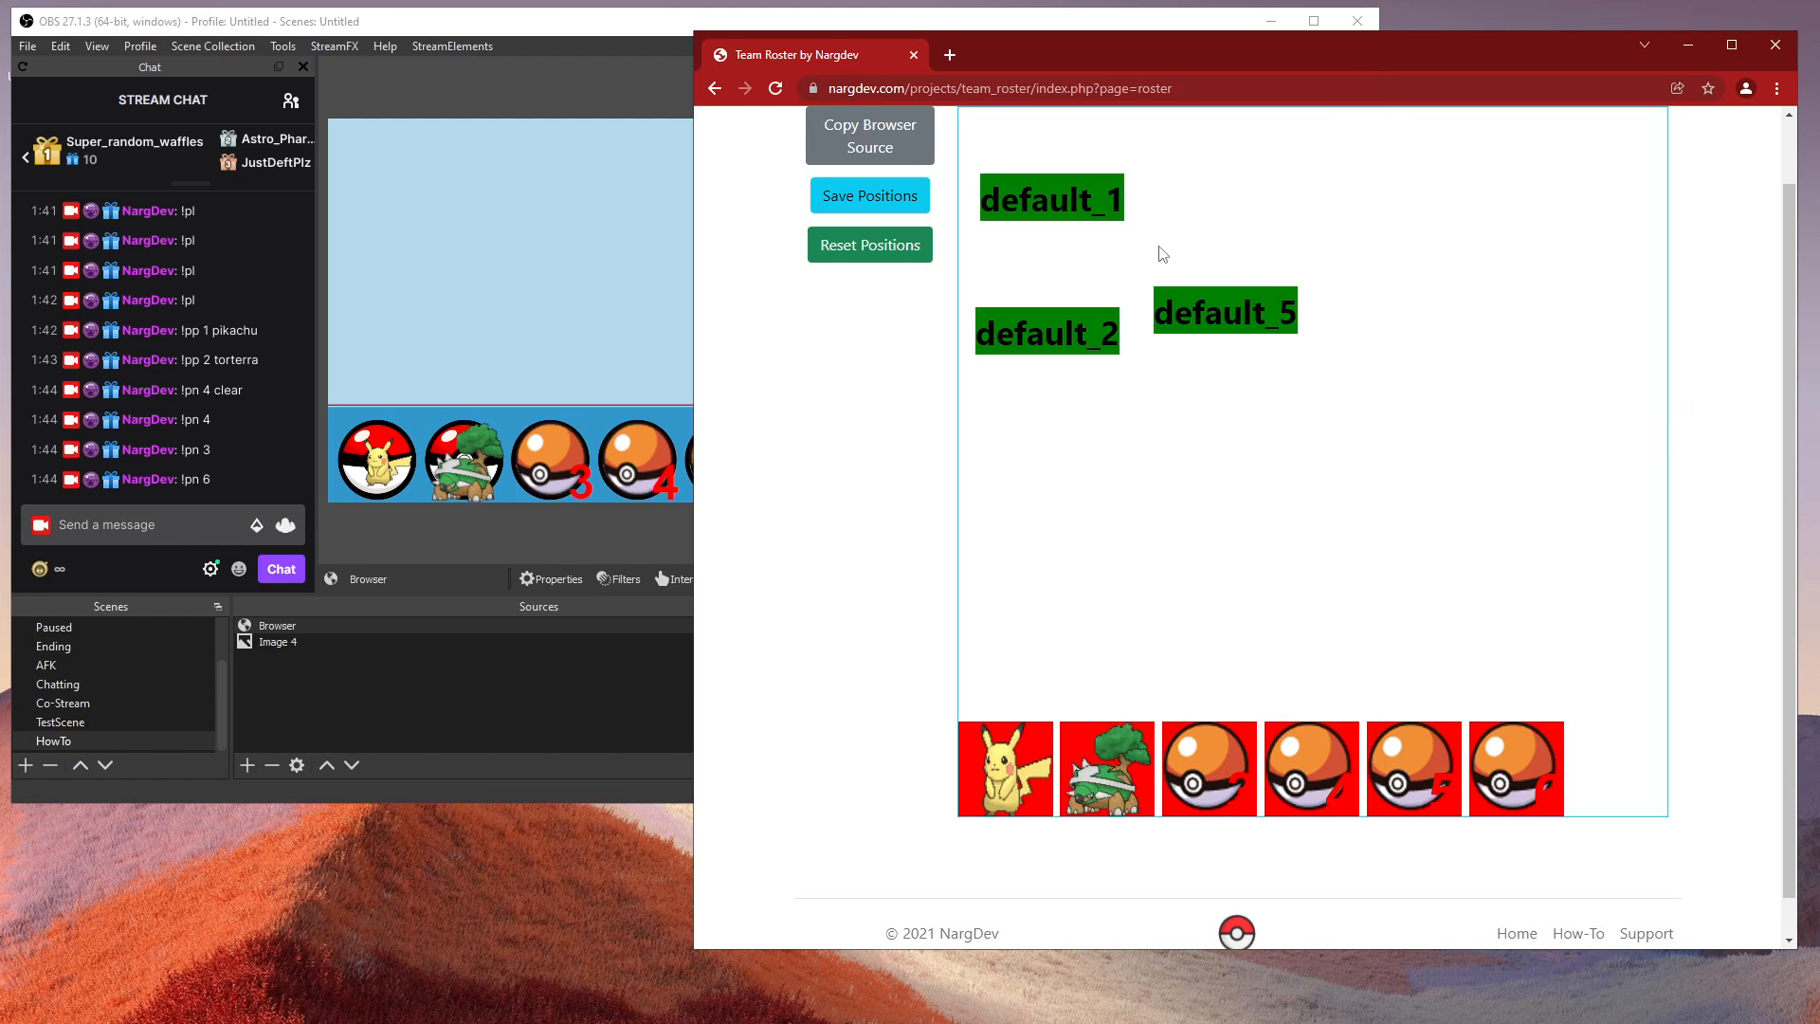
left_click_drag(1069, 210, 1015, 825)
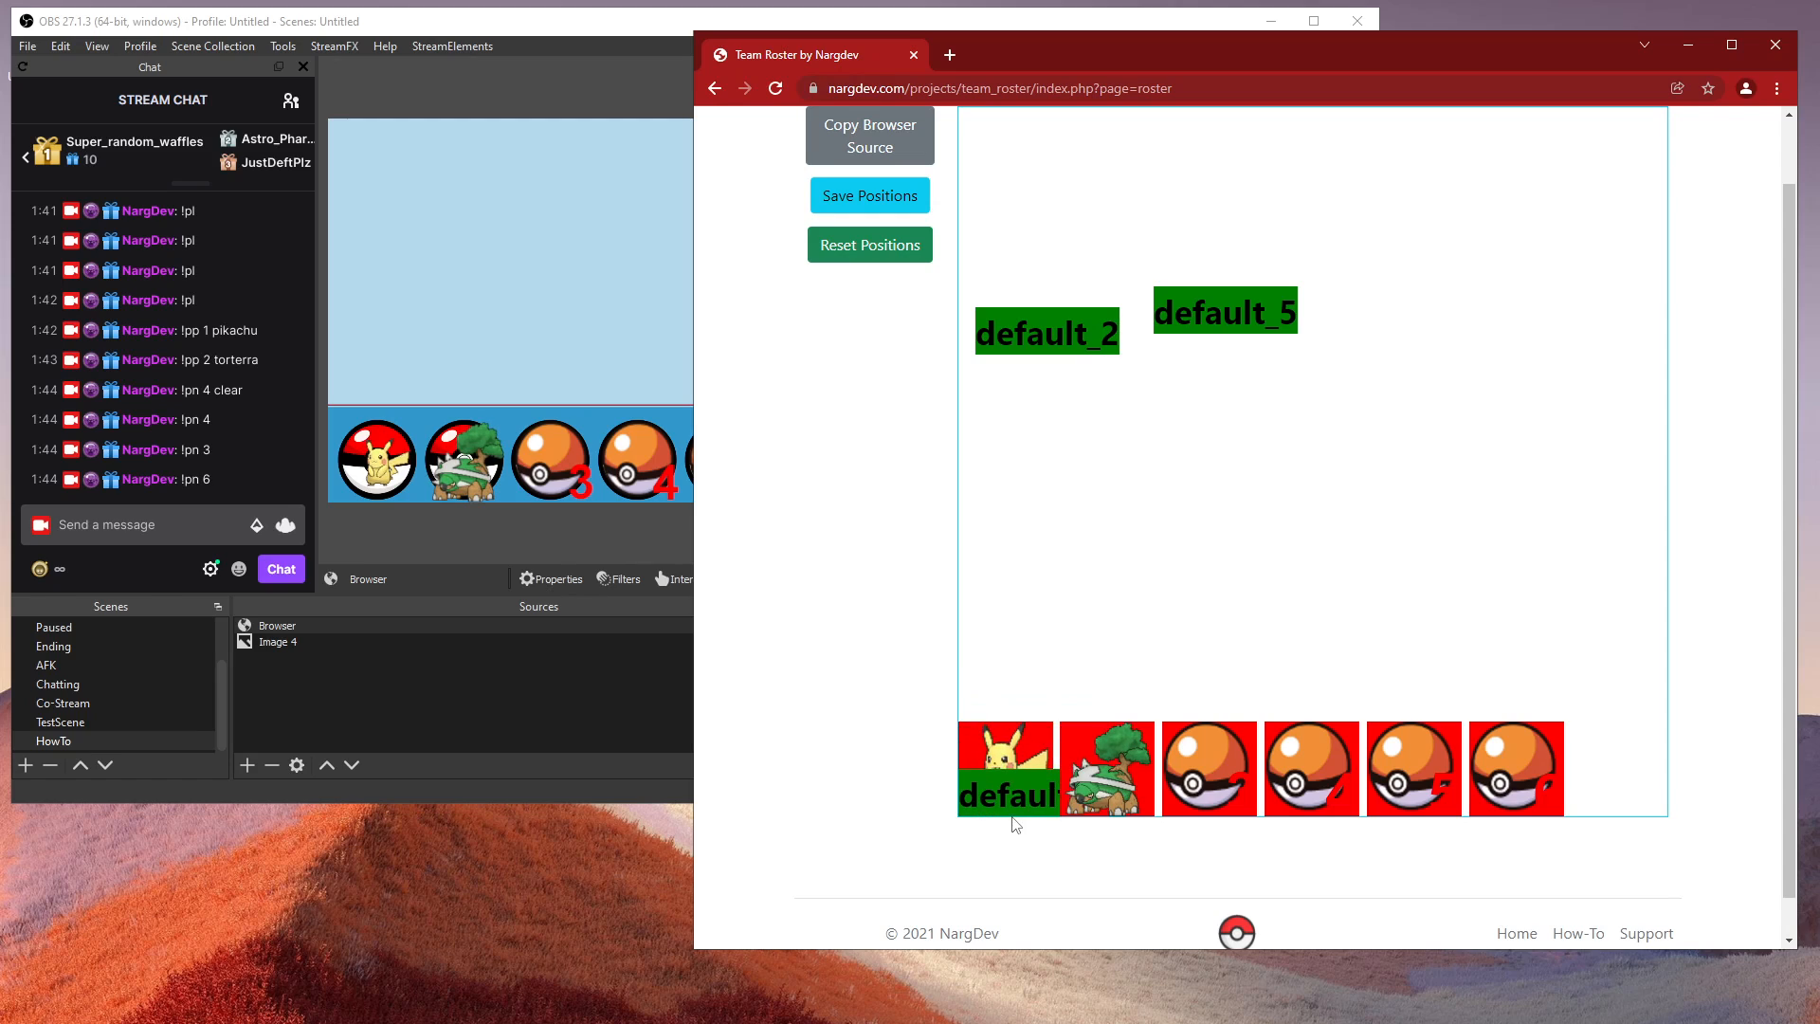
left_click(891, 205)
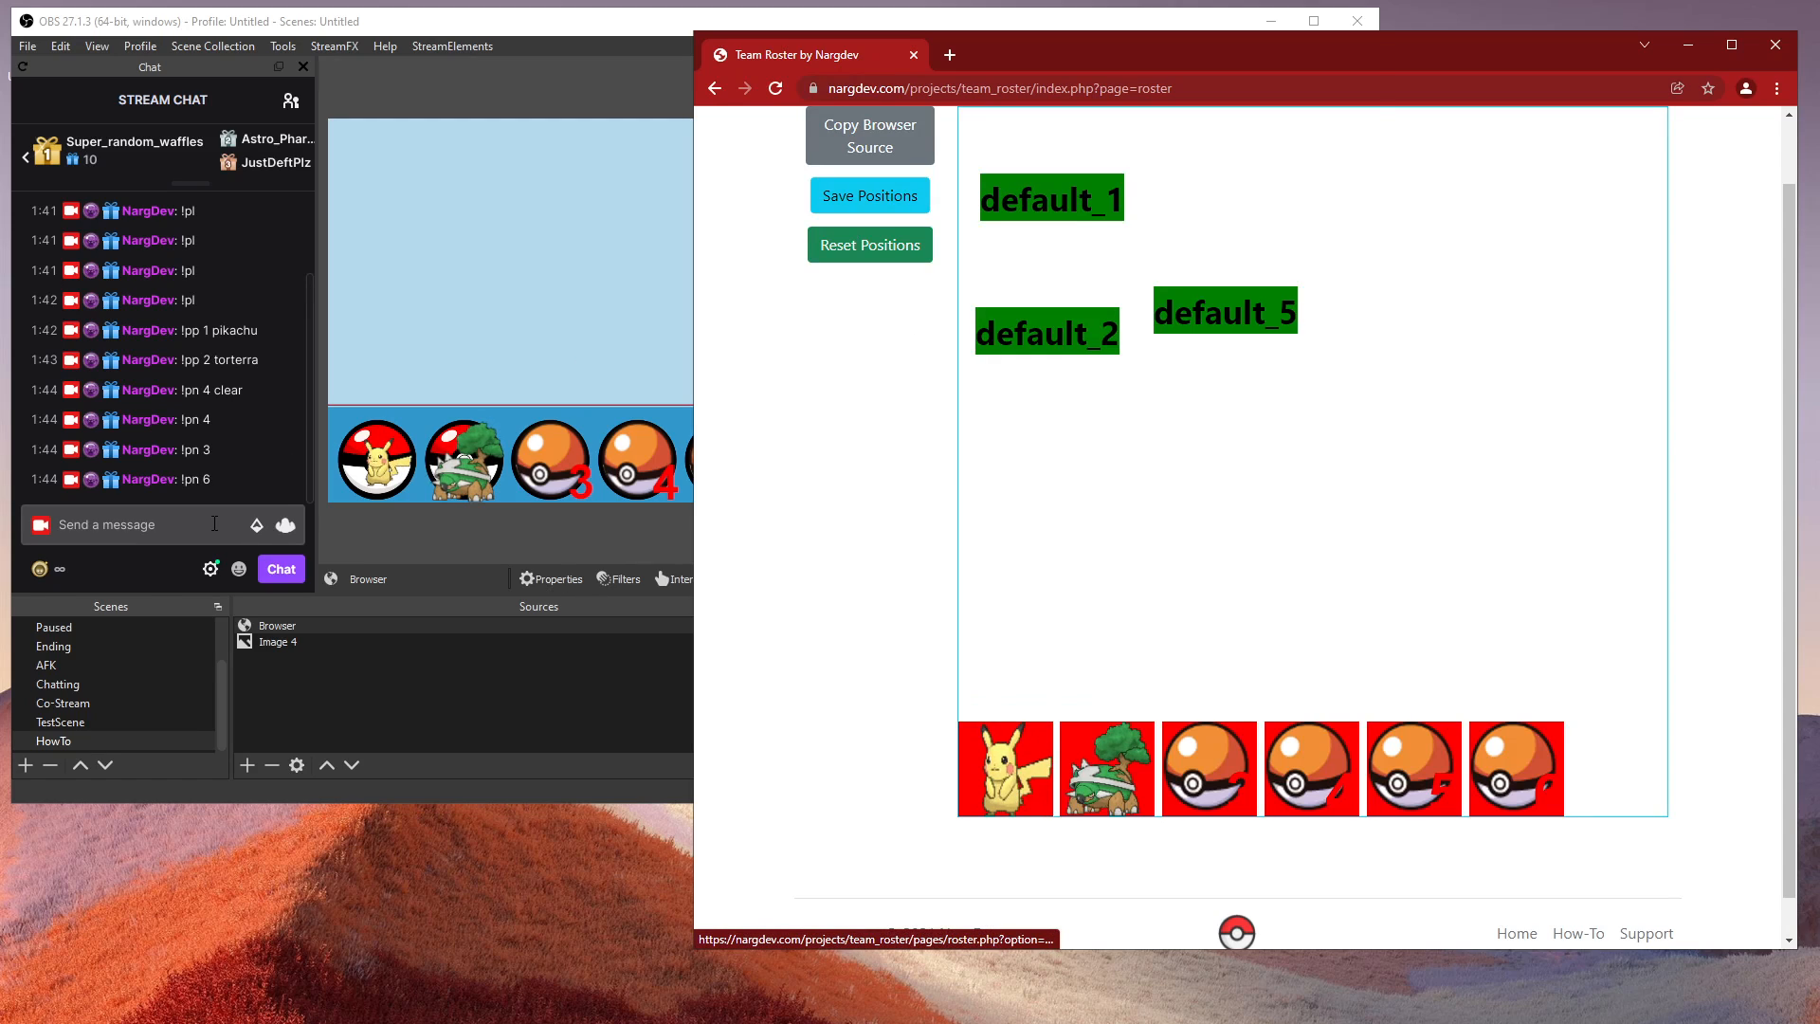
left_click(228, 527)
type("!pn")
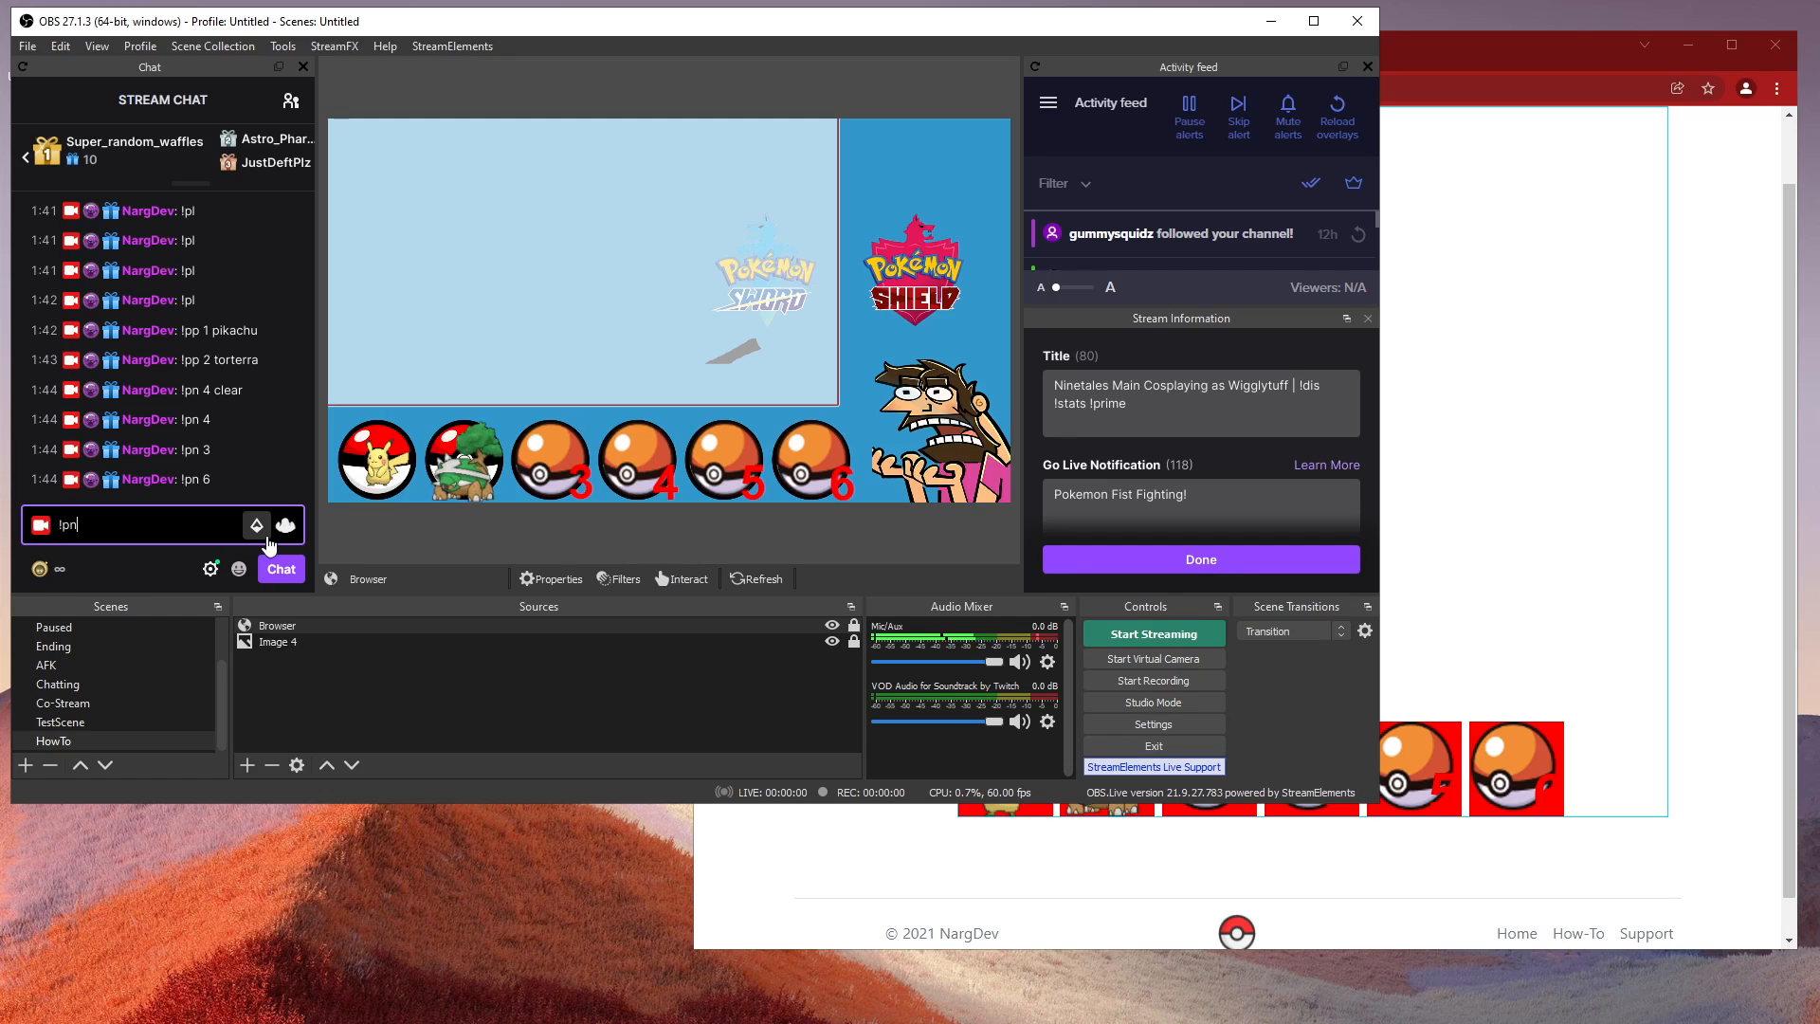
type("l")
key("Return")
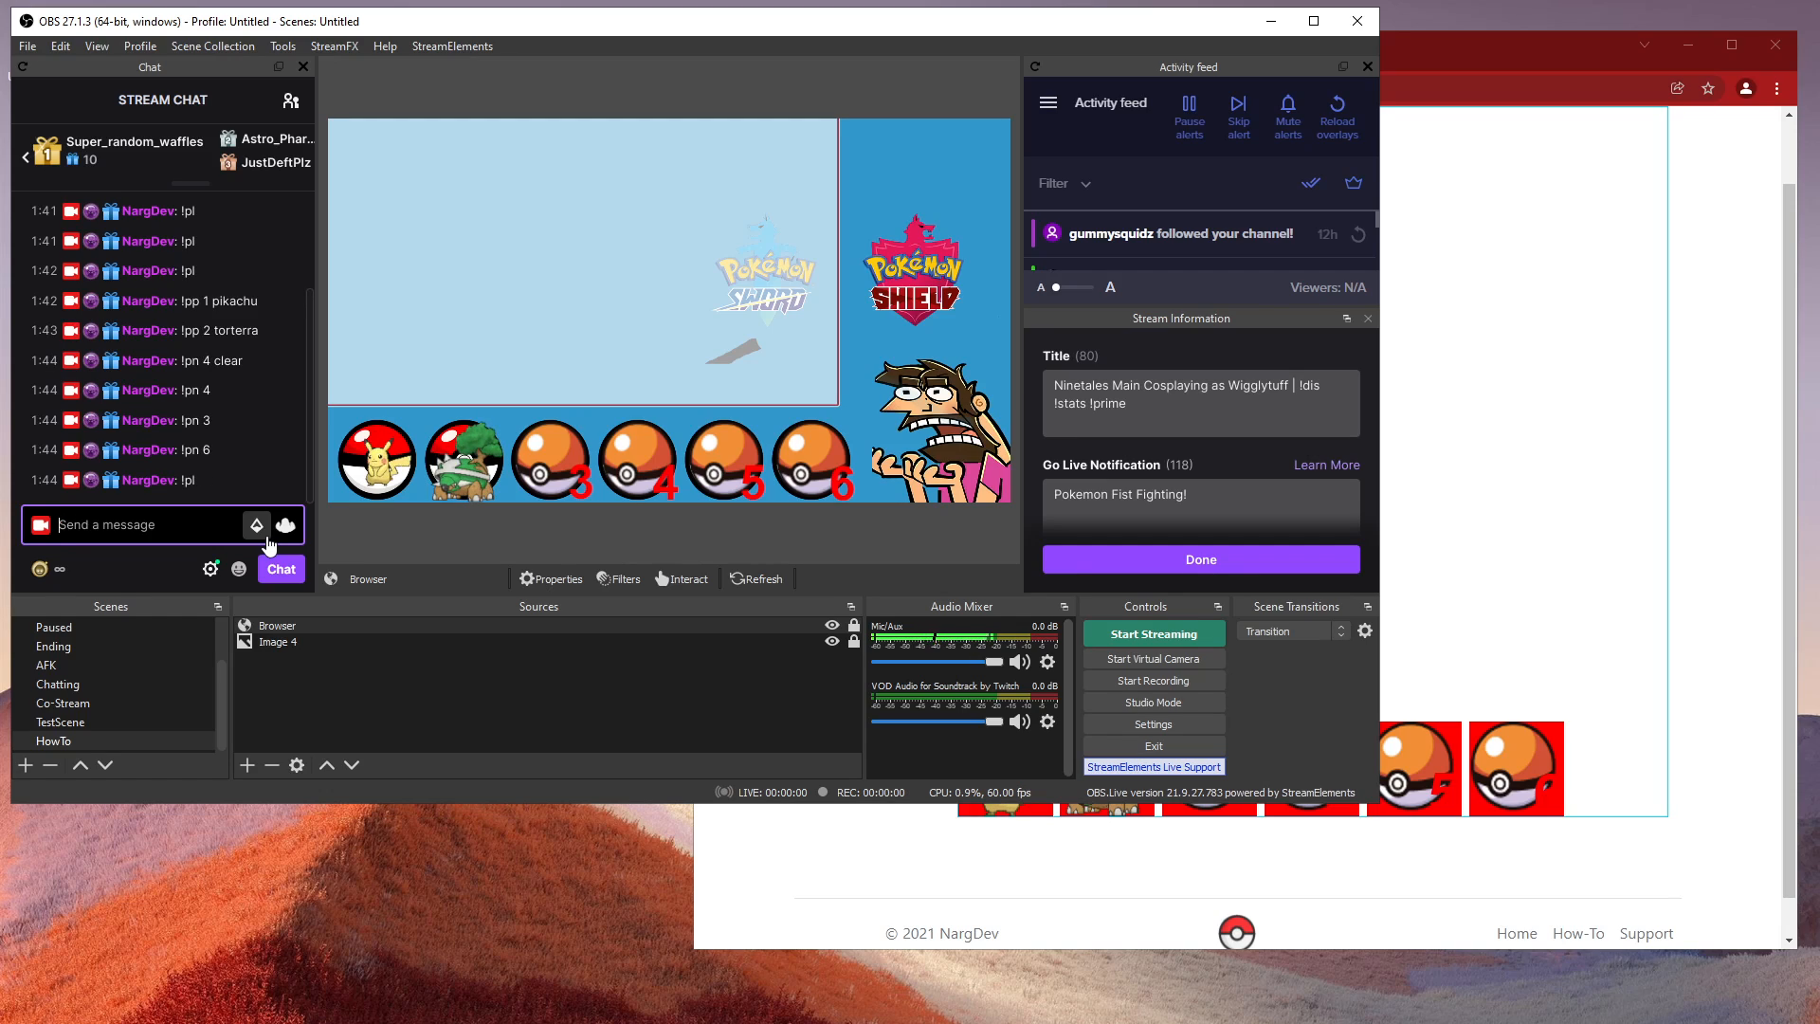
Step: Move the default_1 label onto the lower half of the Pikachu sprite, save the positions, and send !pl in the OBS chat
left_click(1711, 424)
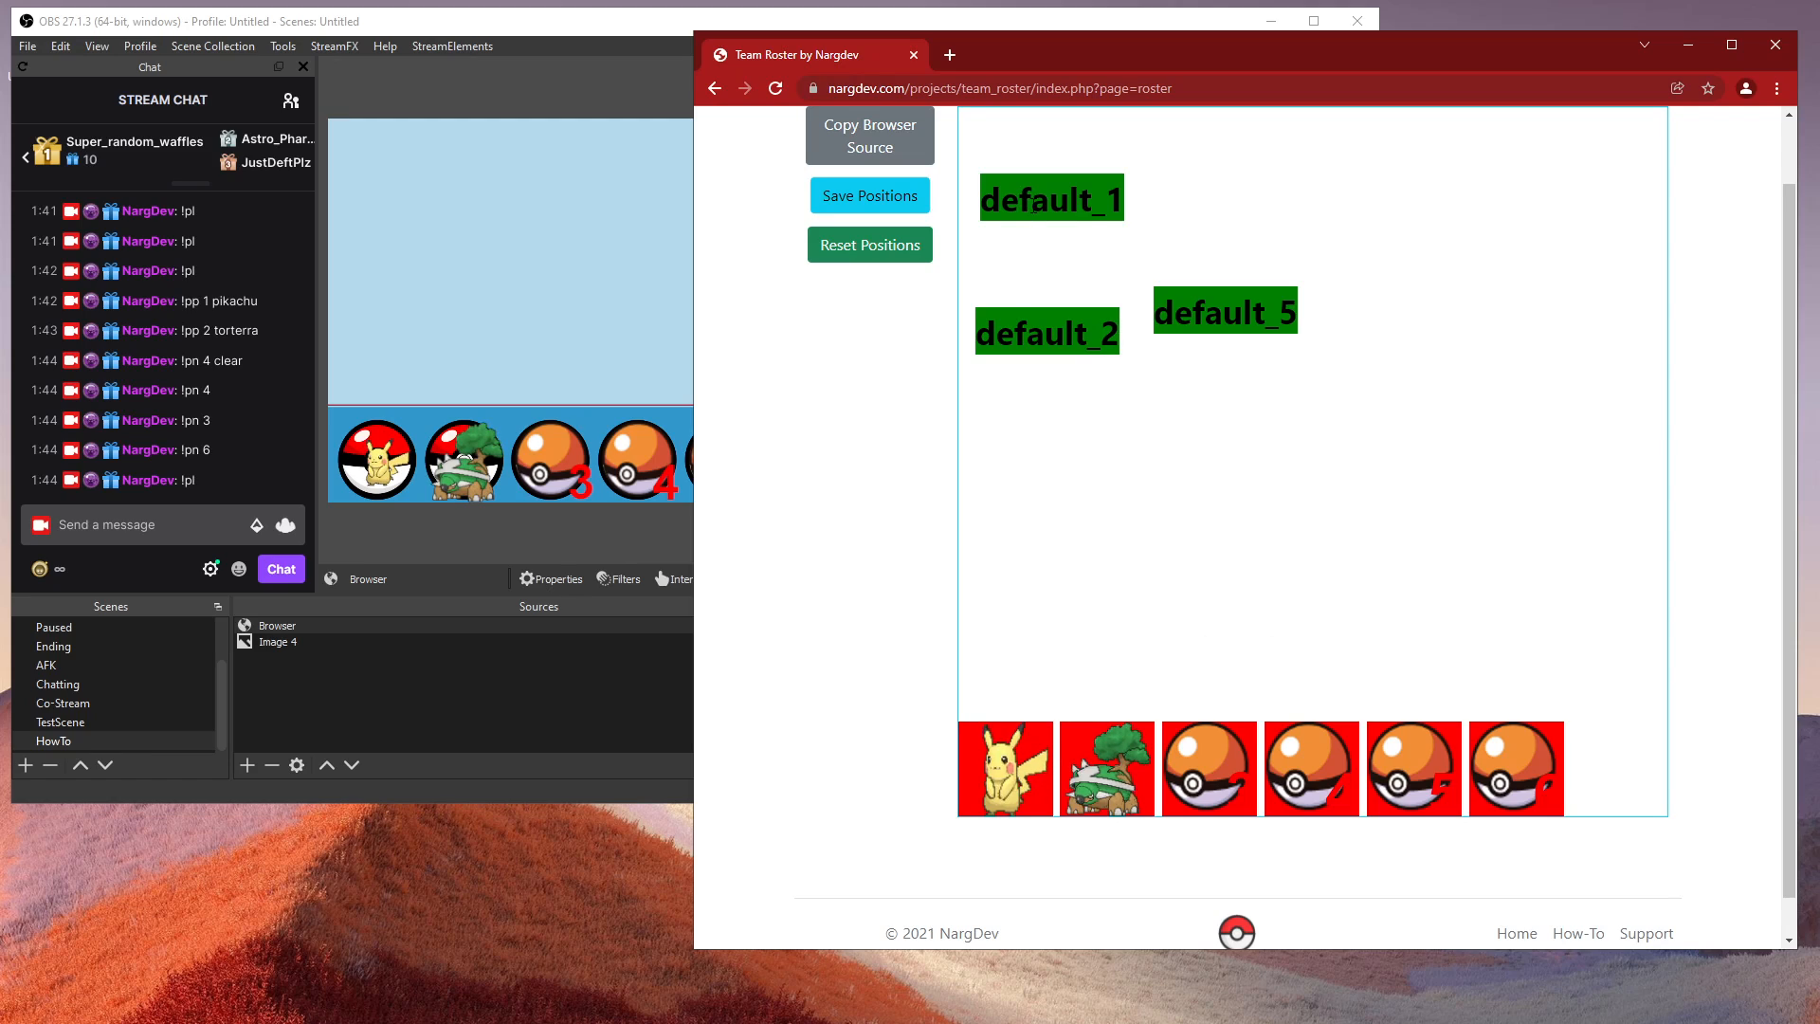
left_click_drag(1034, 207, 1003, 795)
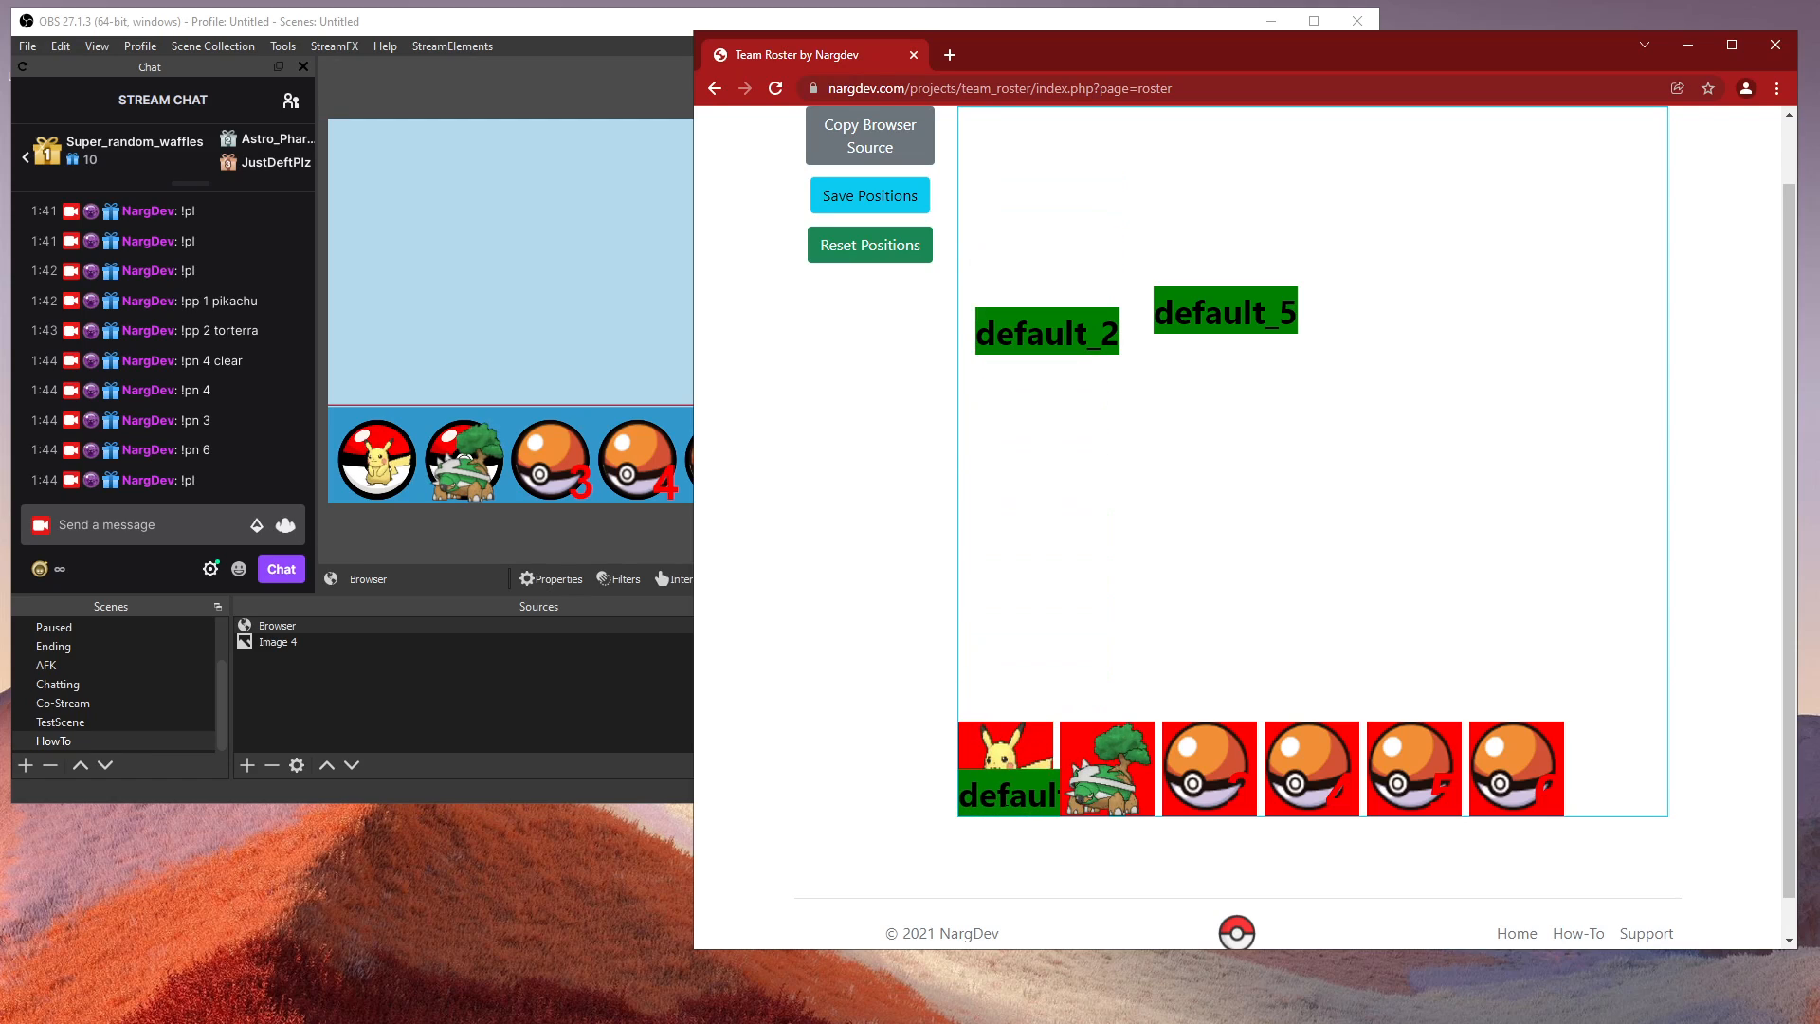
left_click(849, 199)
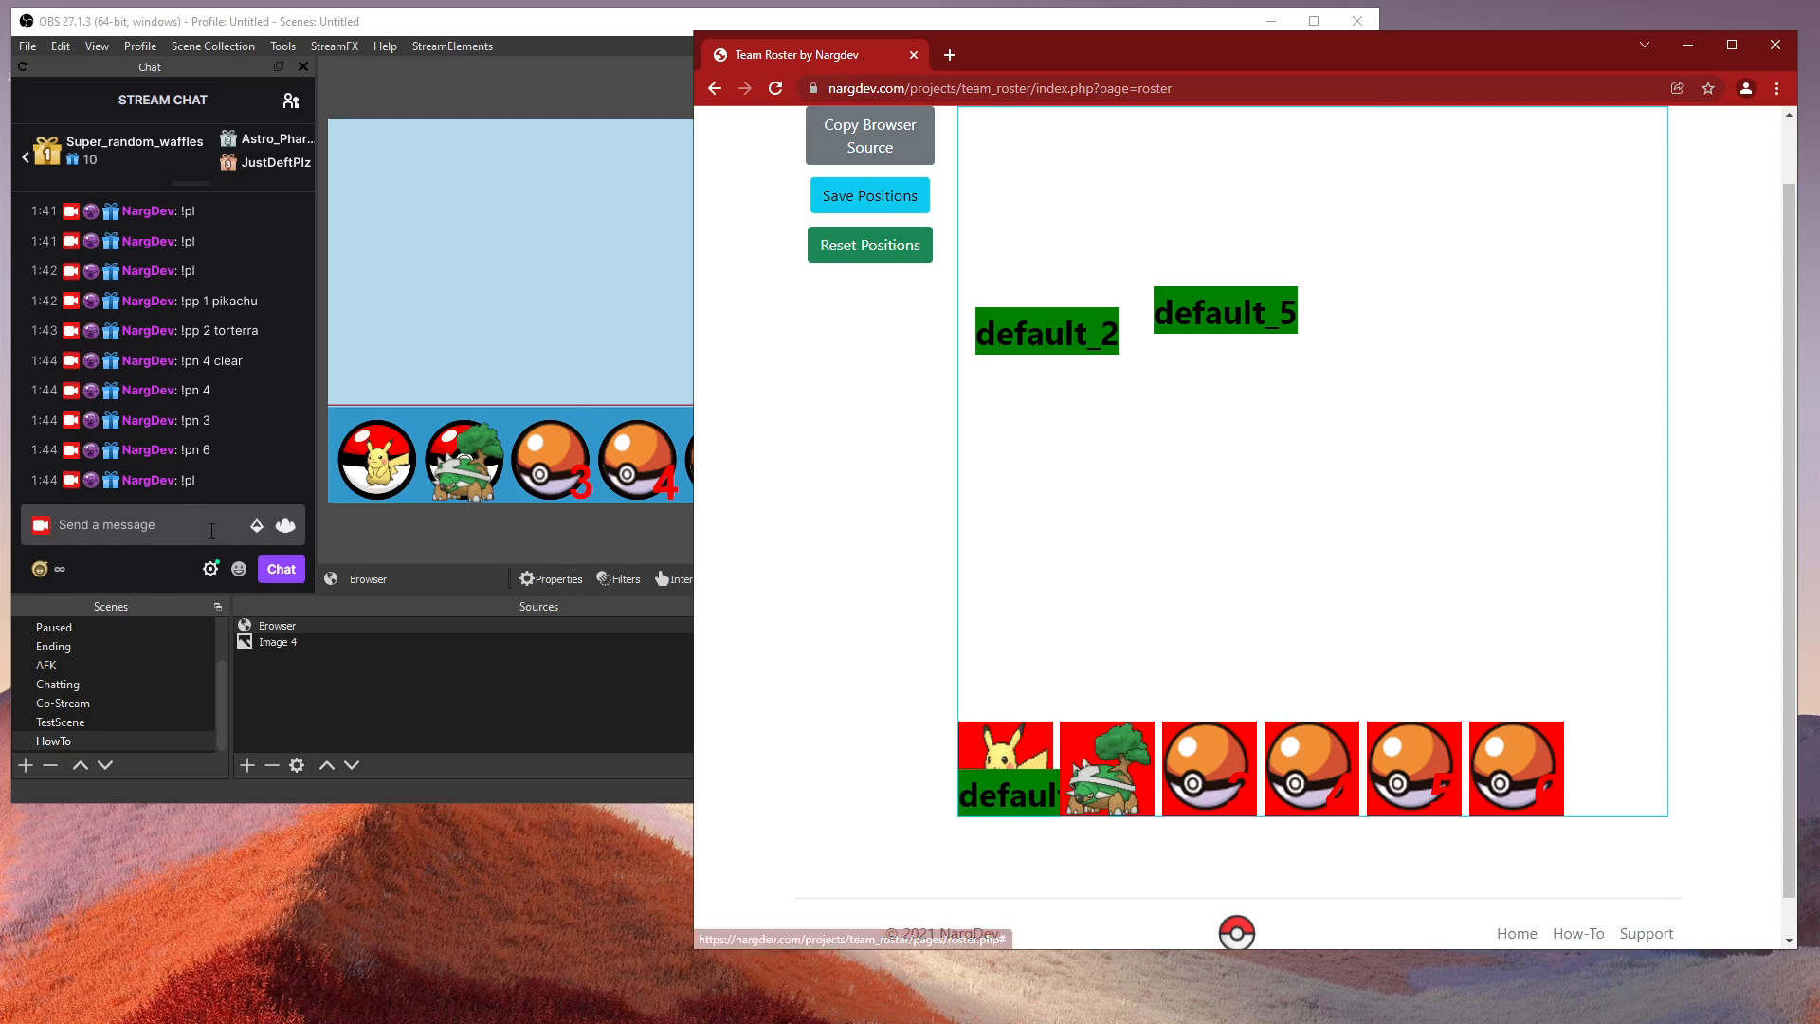
left_click(311, 571)
type("!pl")
key("Return")
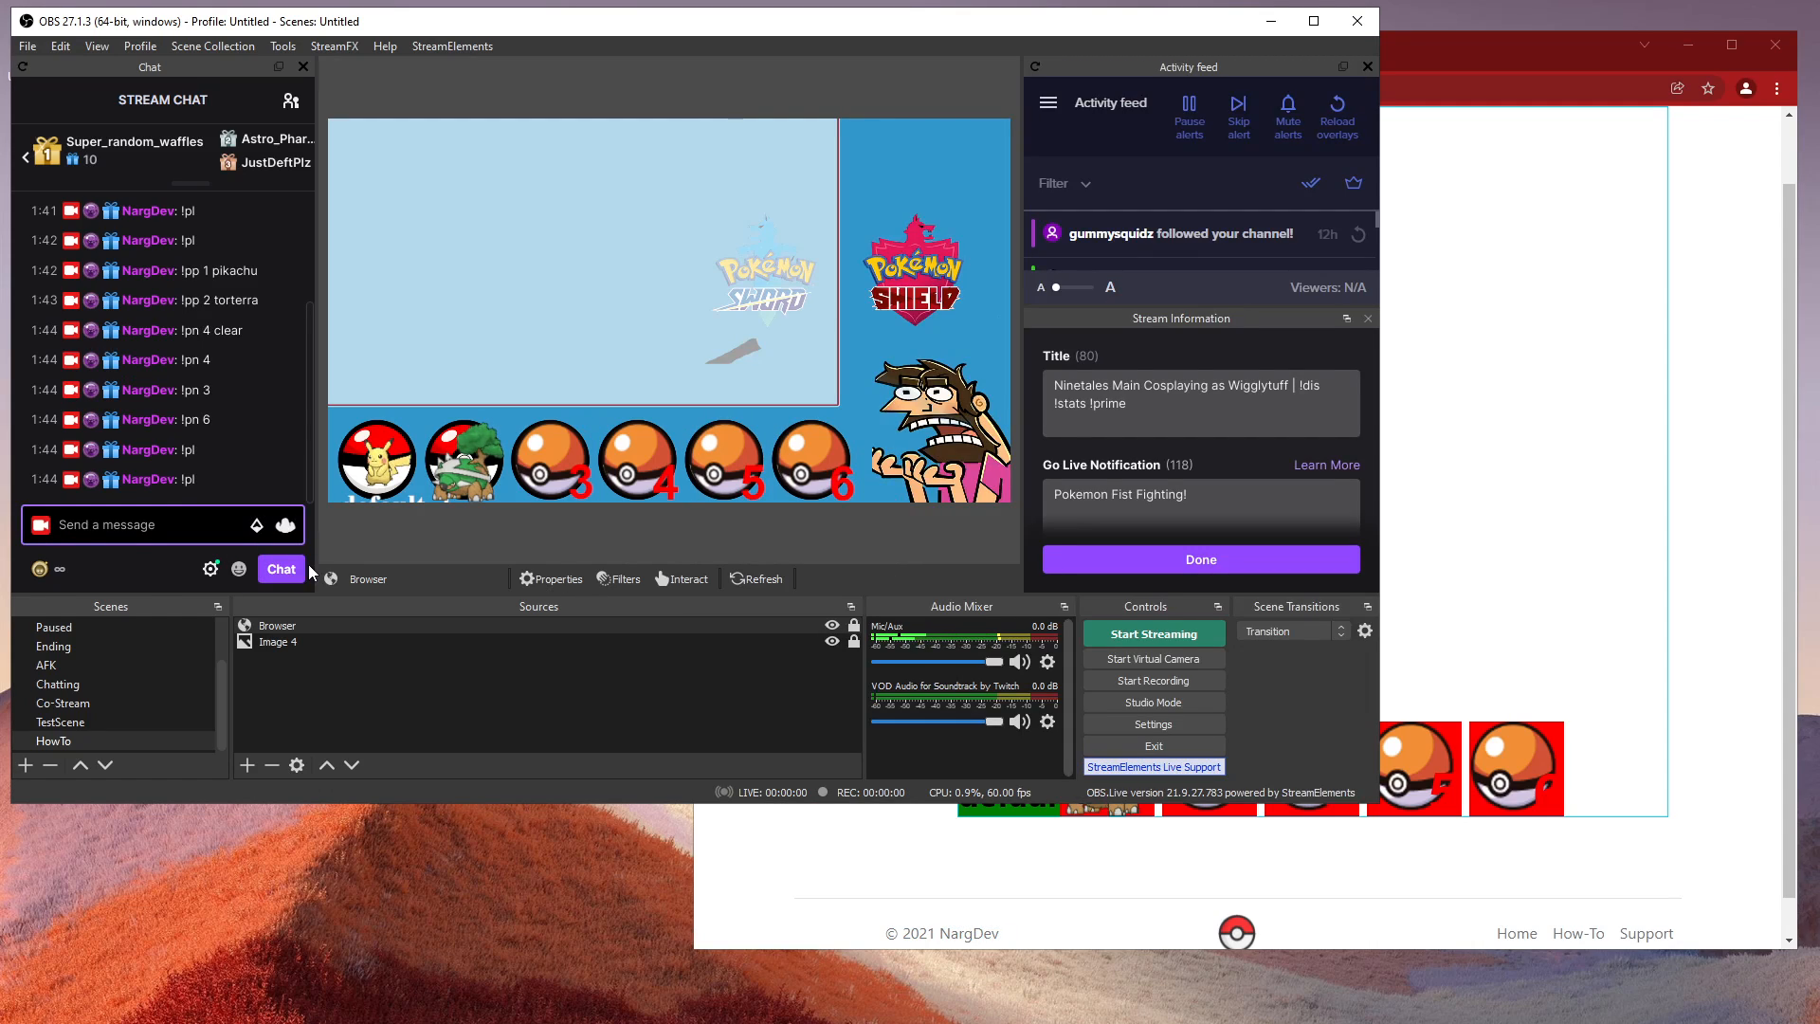
Step: Raise the default_1 label slightly on the Pikachu sprite, save the positions, and reload the overlay with !pl
left_click(1732, 414)
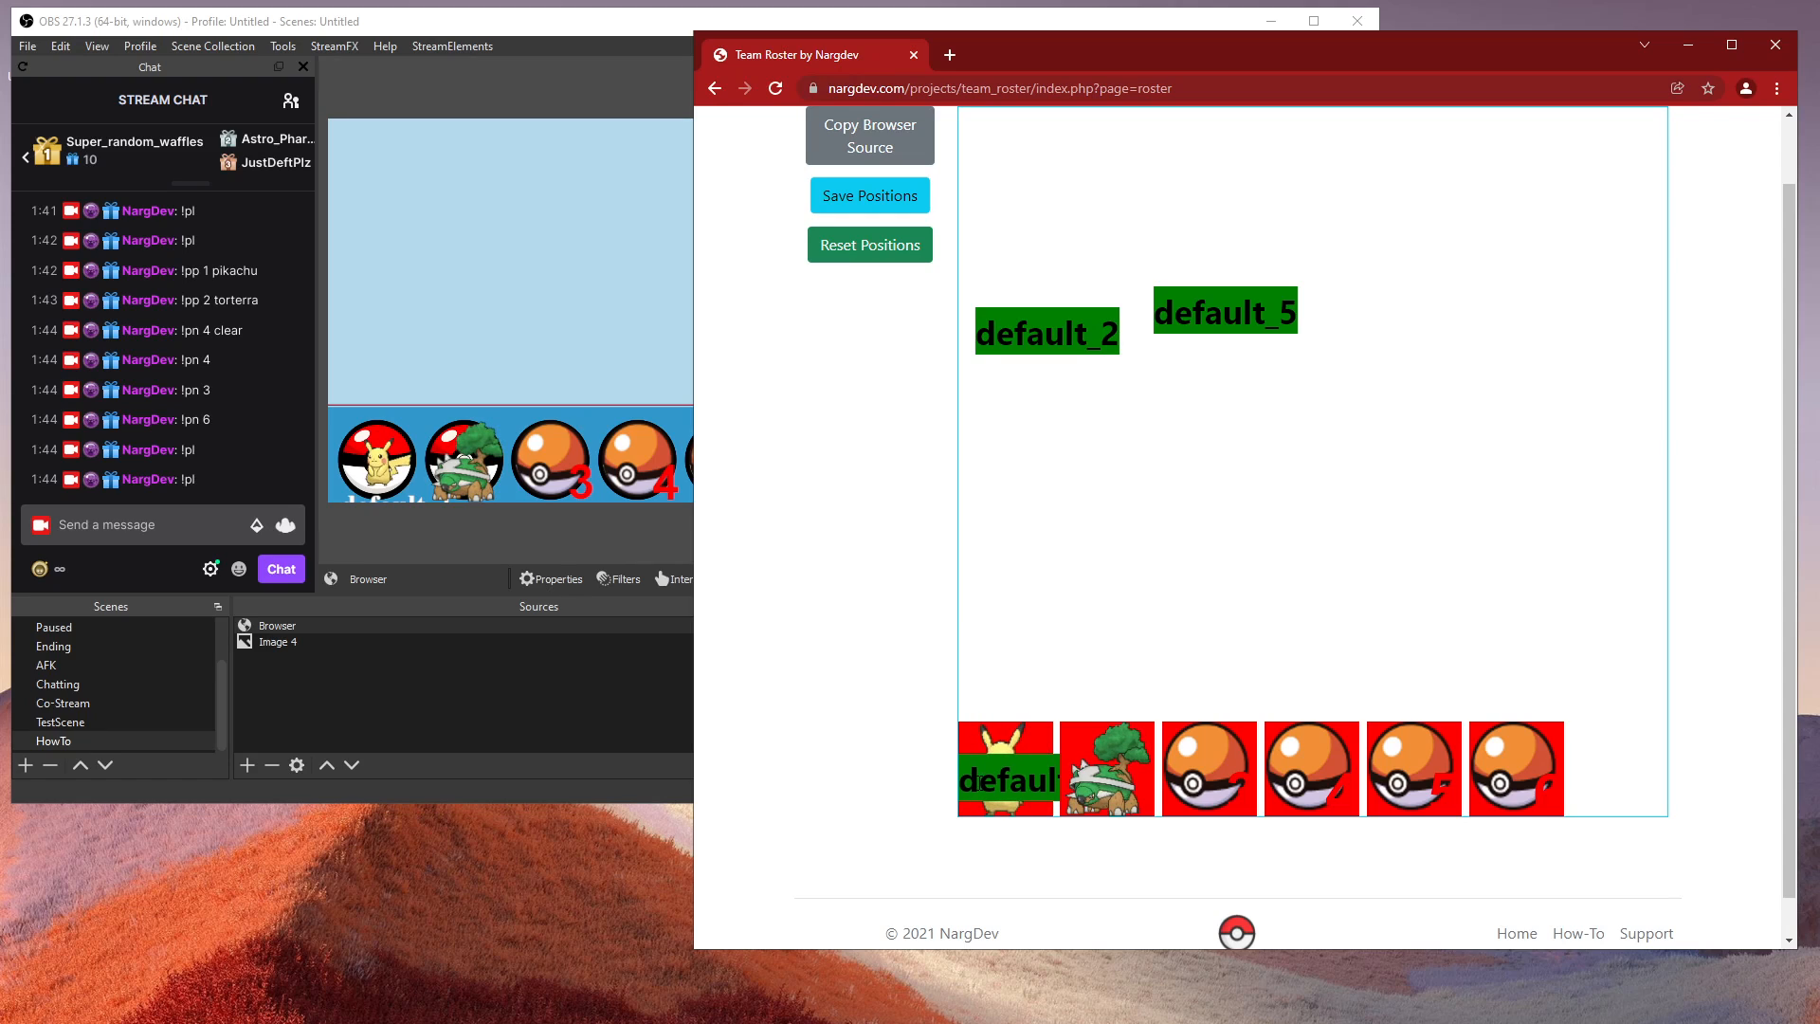
left_click(891, 197)
left_click(132, 525)
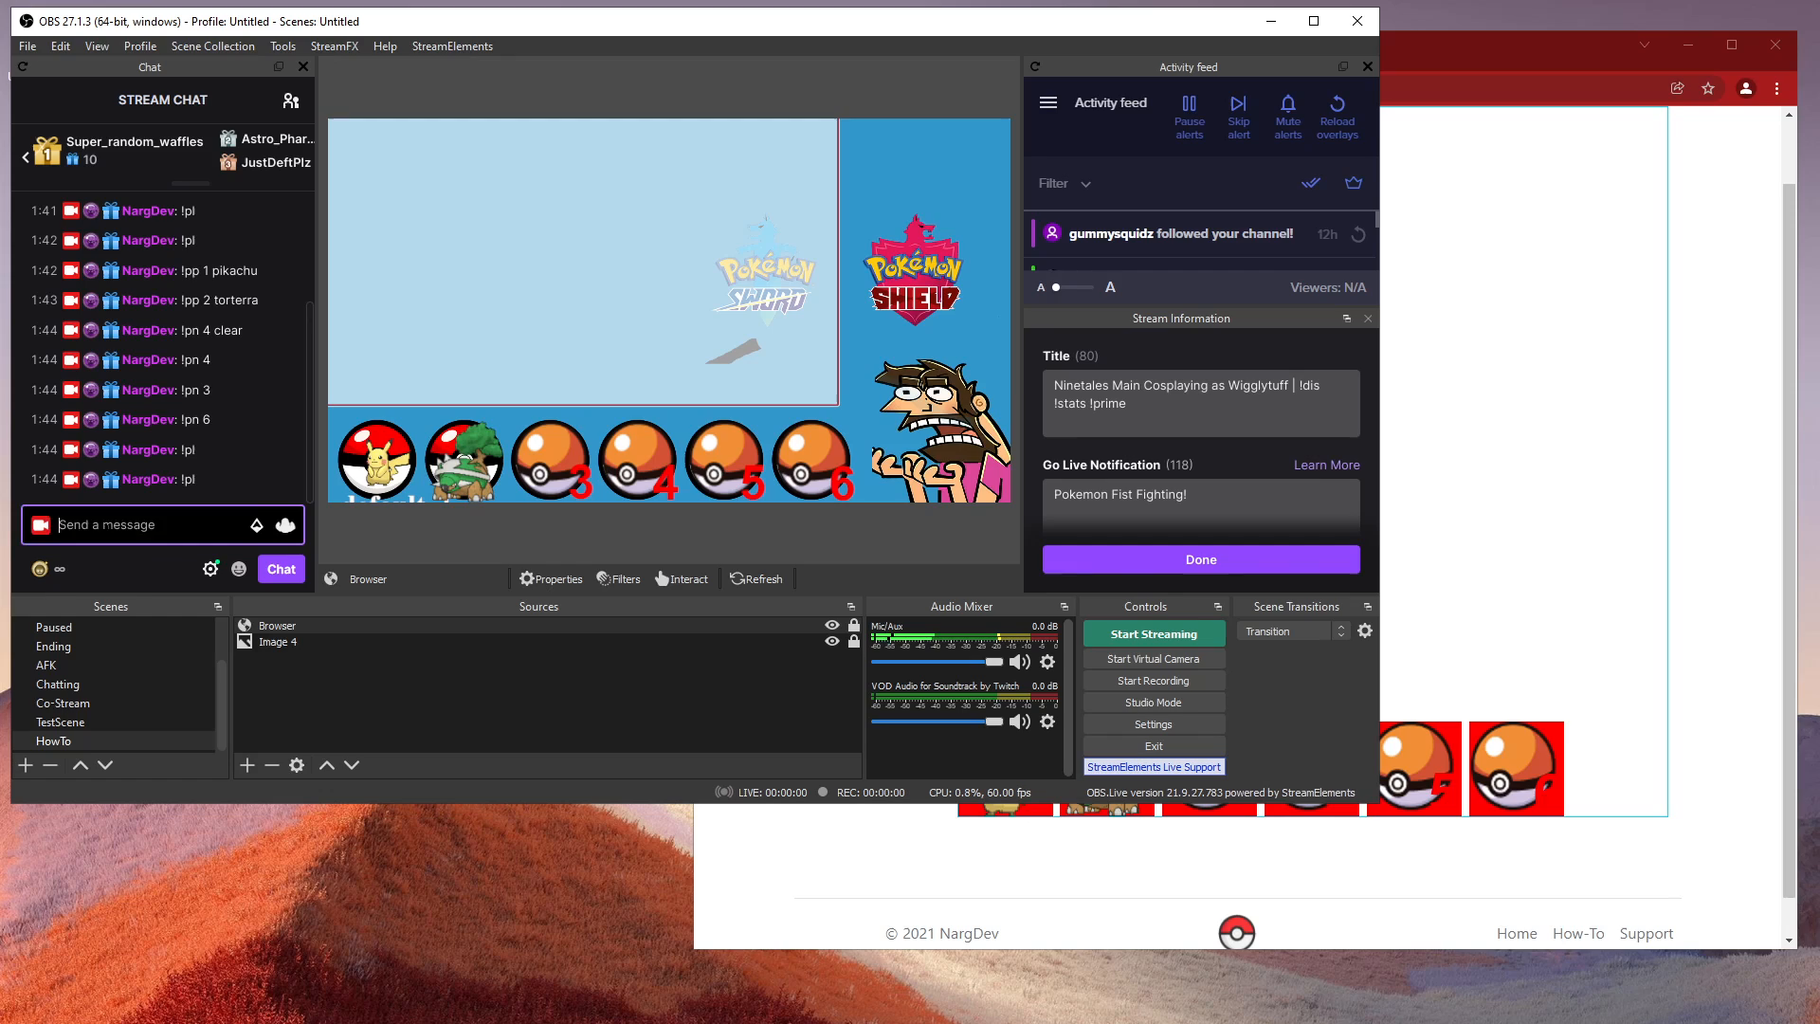
type("!pl")
key("Return")
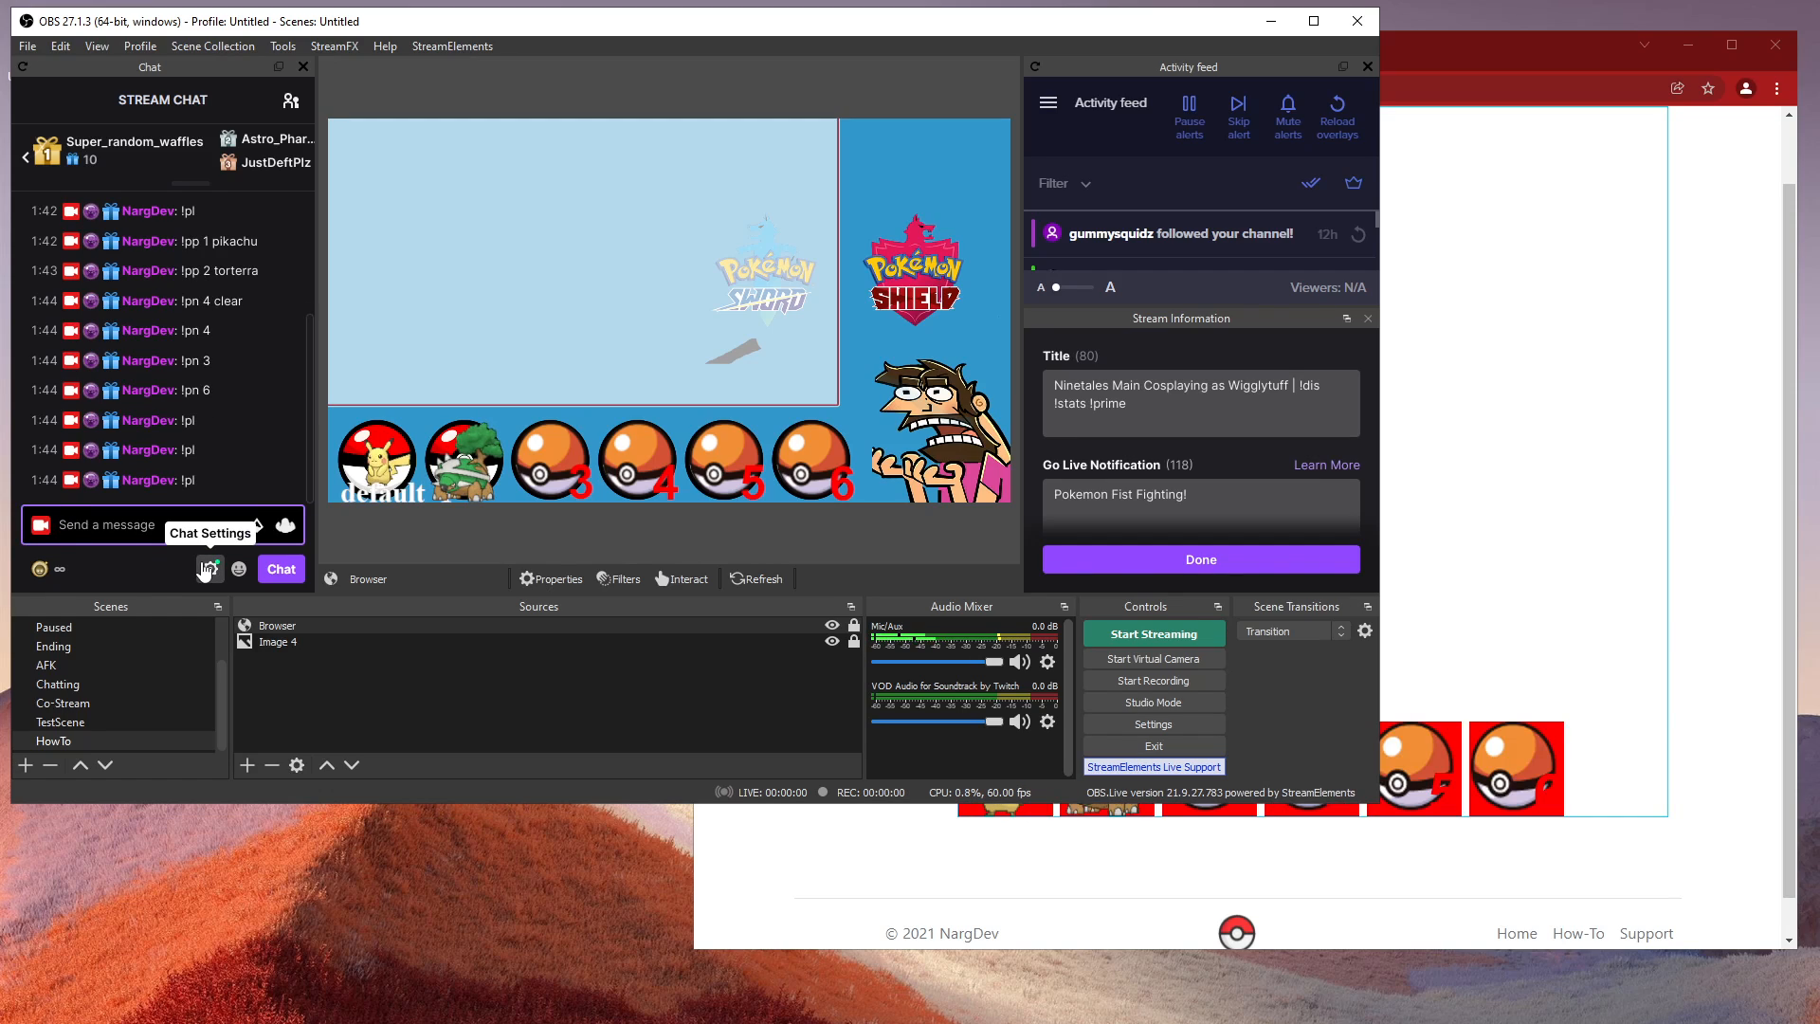
Step: Name the first roster slot pikachu by sending !pn 1 pikachu in the chat
type("!pn 1 ")
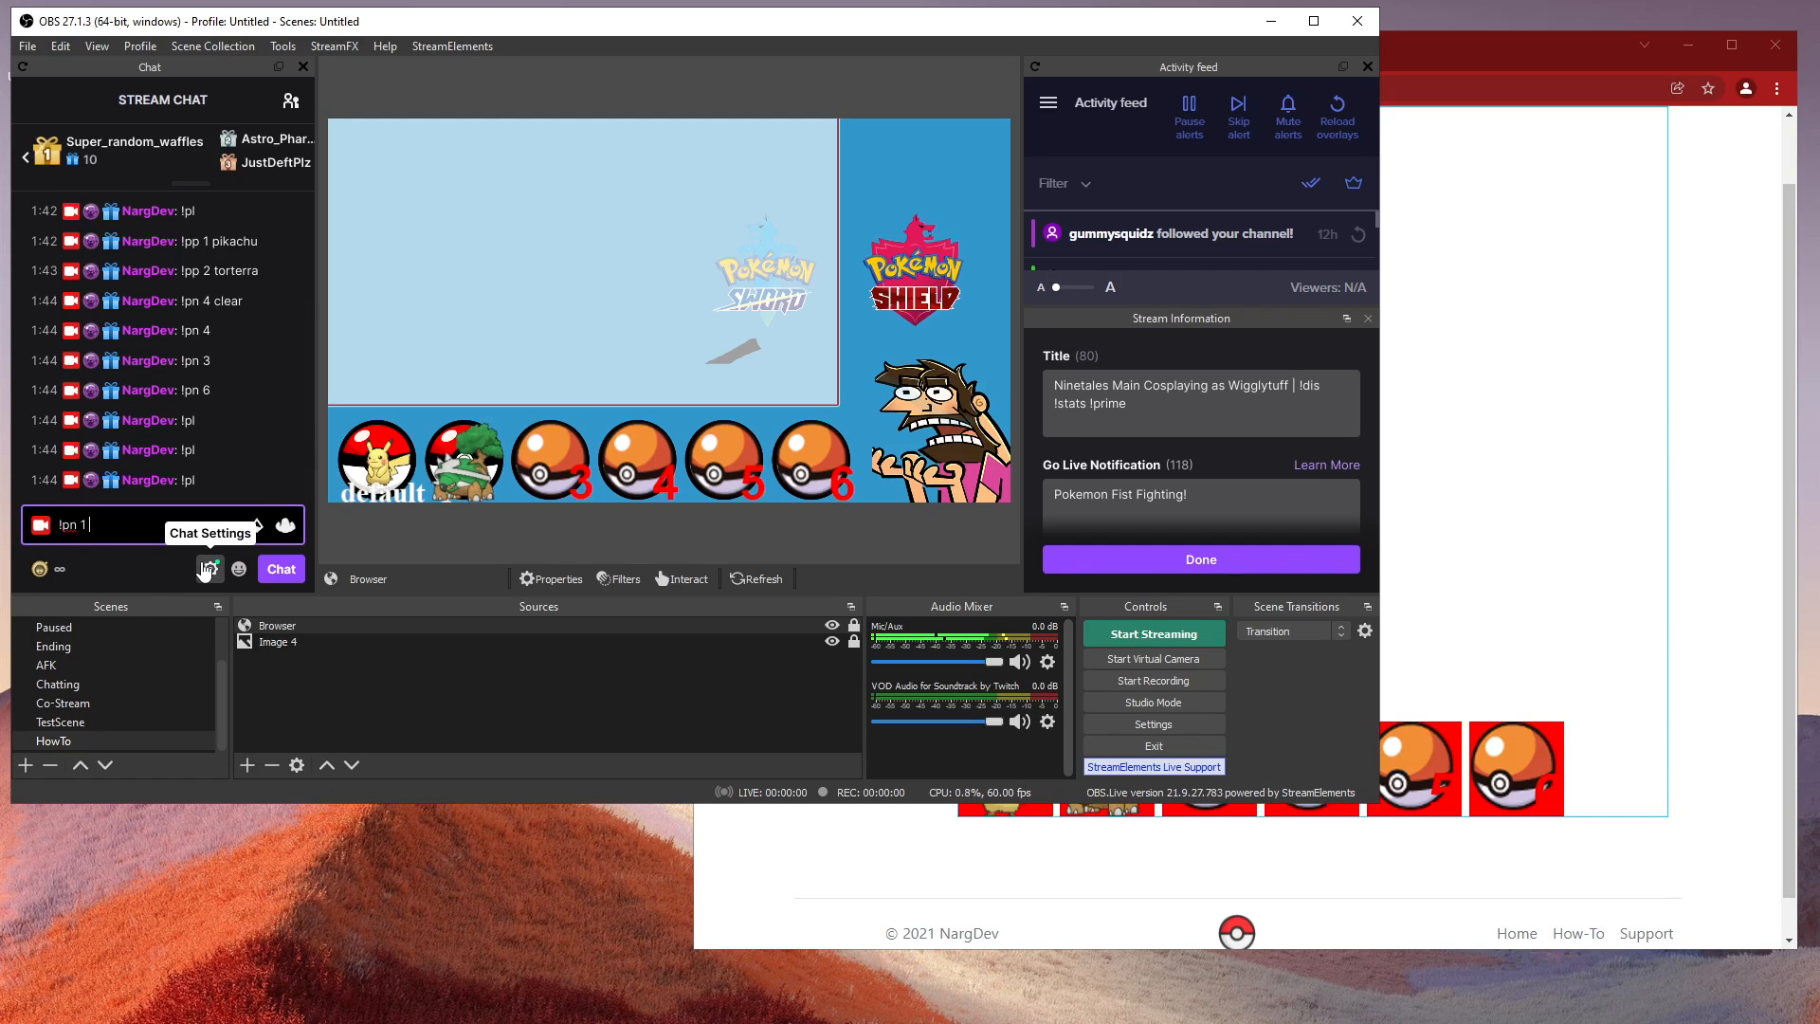
type("pikachu")
key("Return")
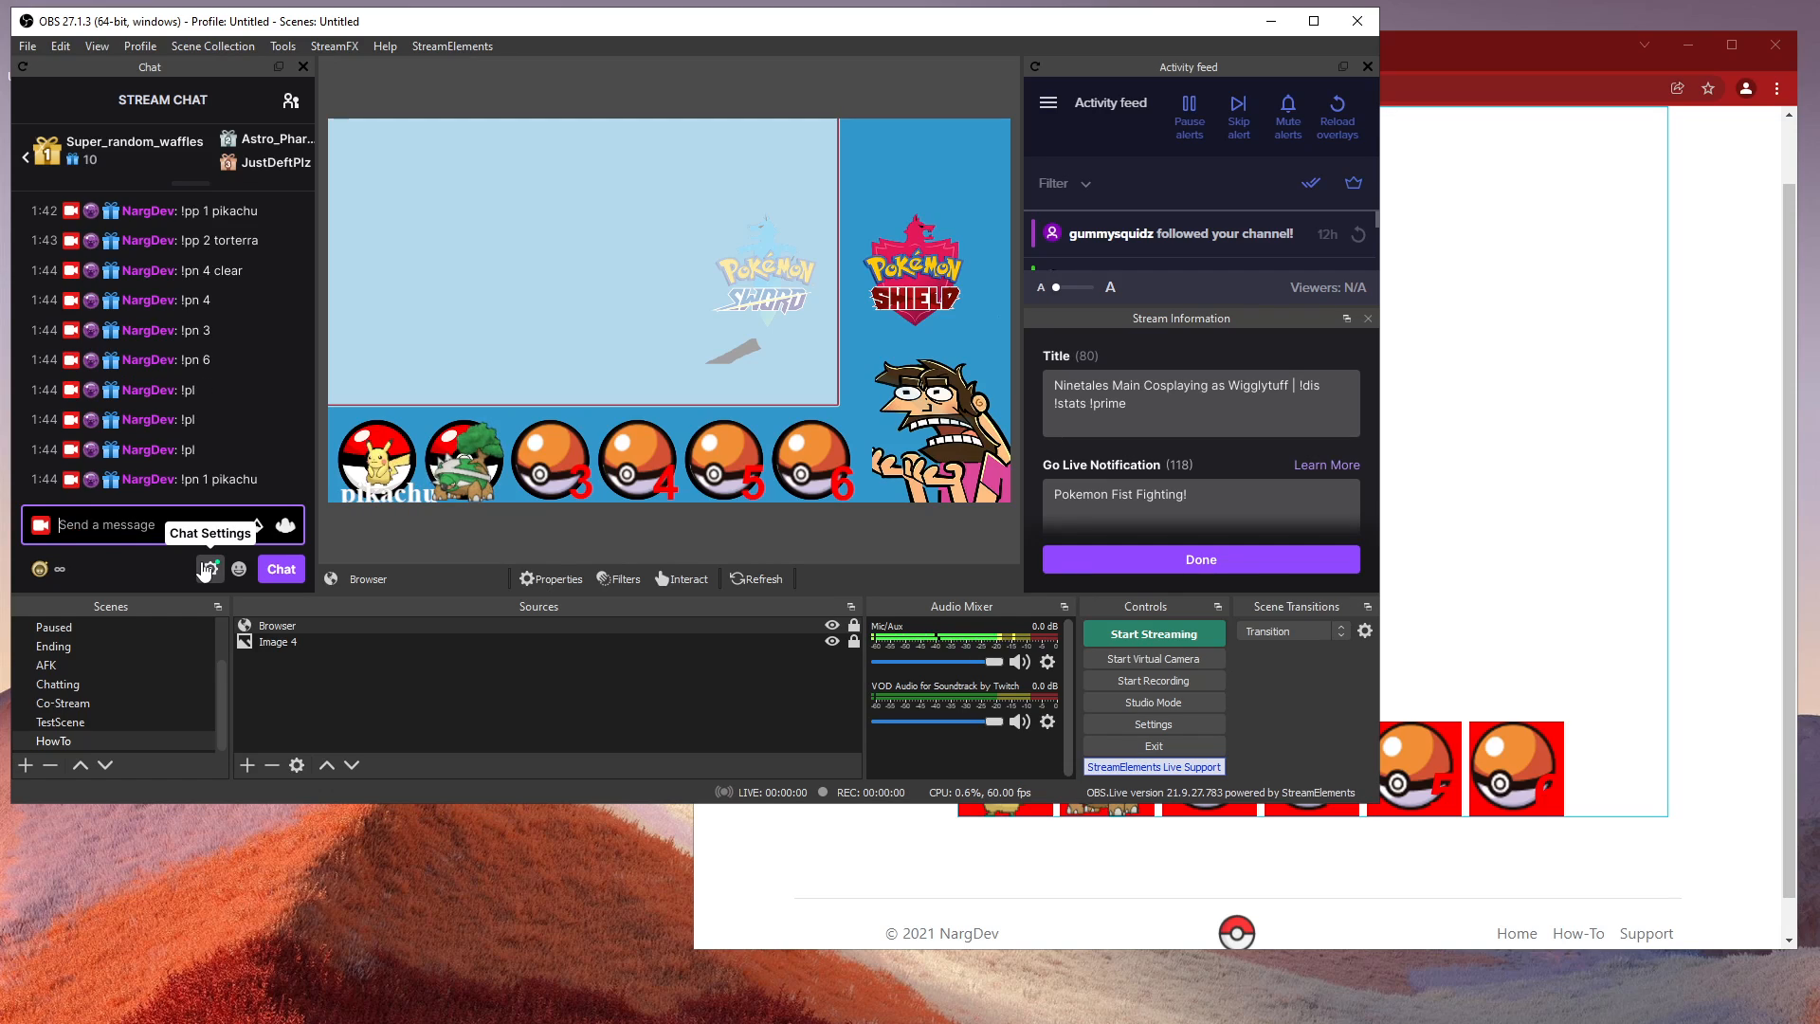
Step: Unlock the Browser source and move it up so its sprites sit above the overlay's row of Poké Balls
left_click(755, 629)
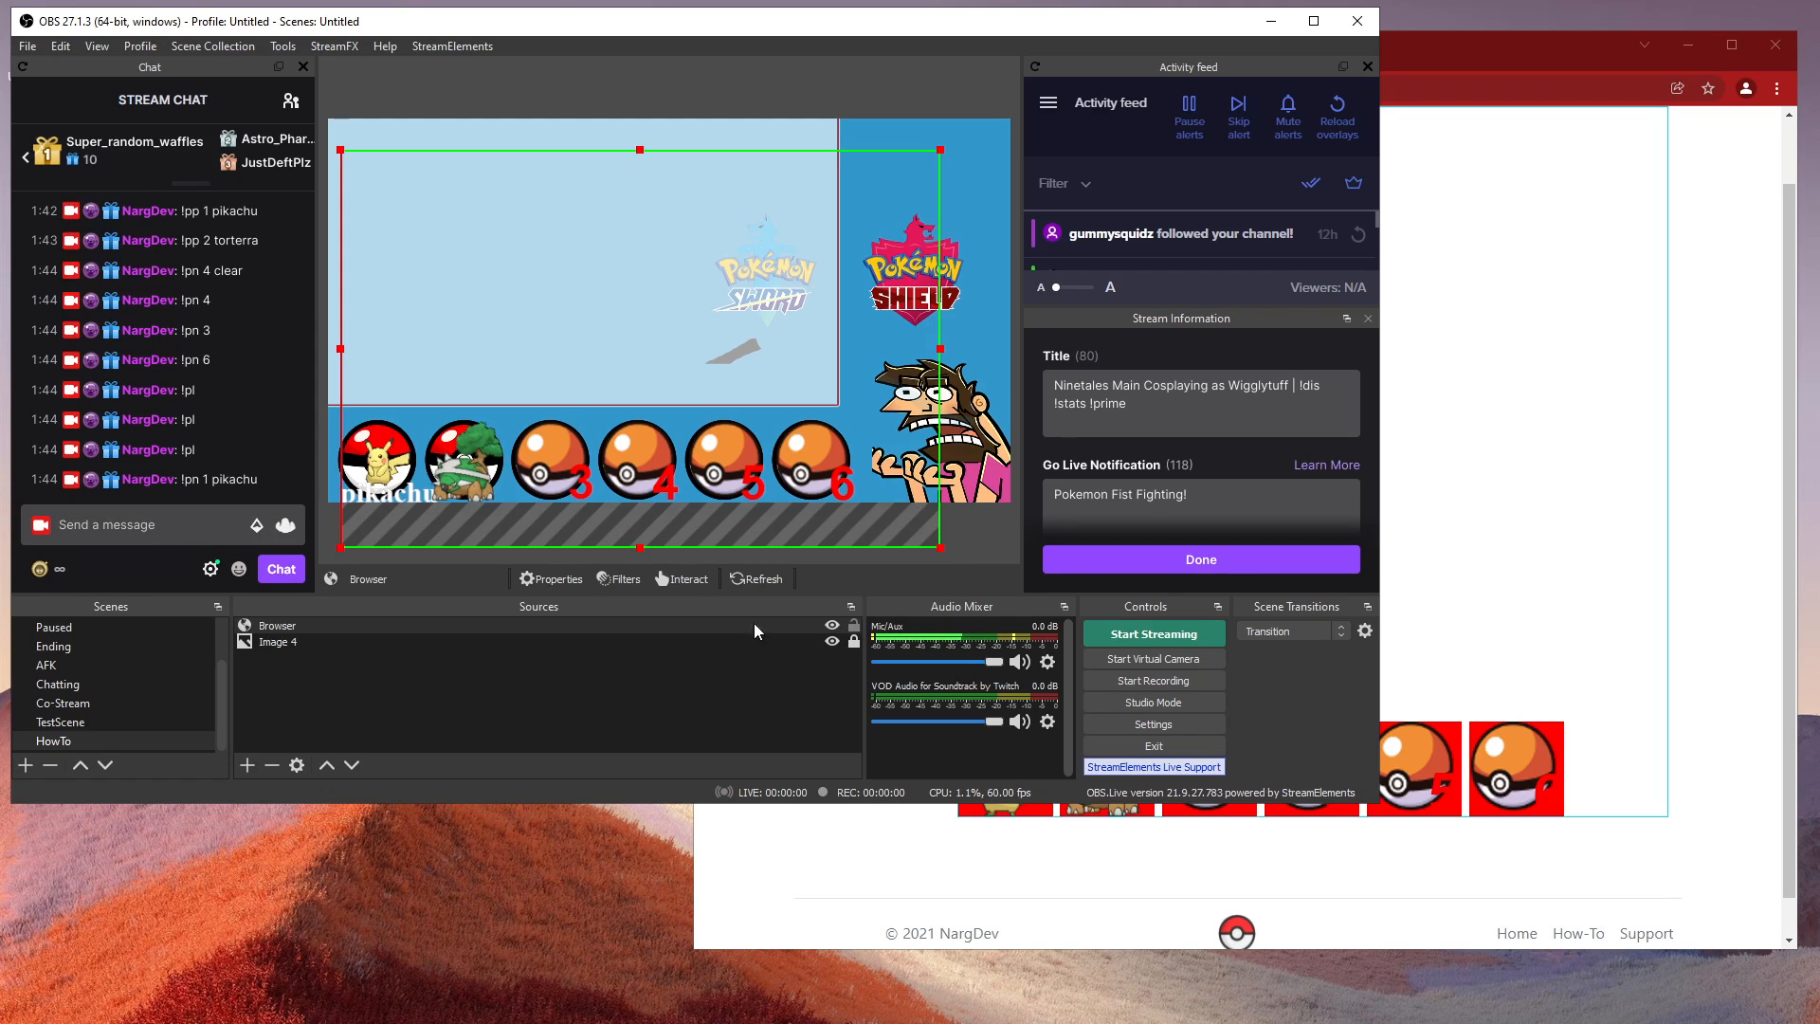
left_click_drag(562, 439, 562, 284)
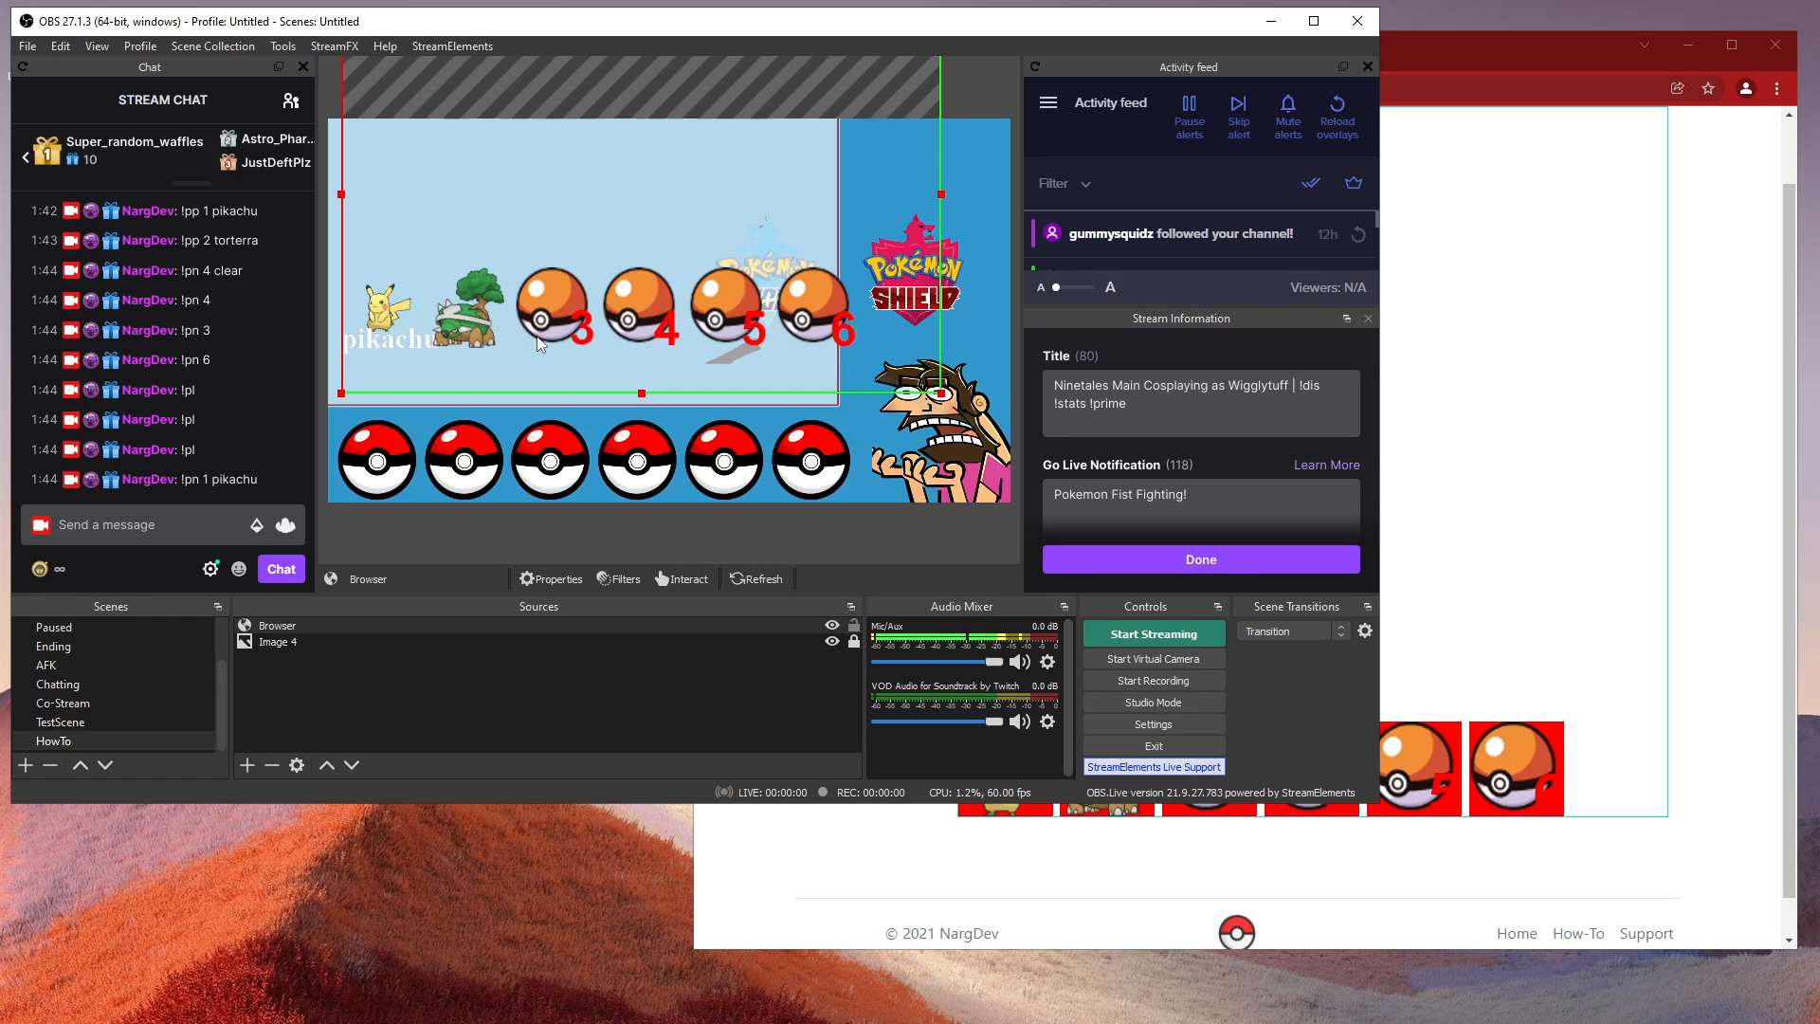
Step: Open the roster site's account settings and examine the full browser source URL
left_click(1704, 438)
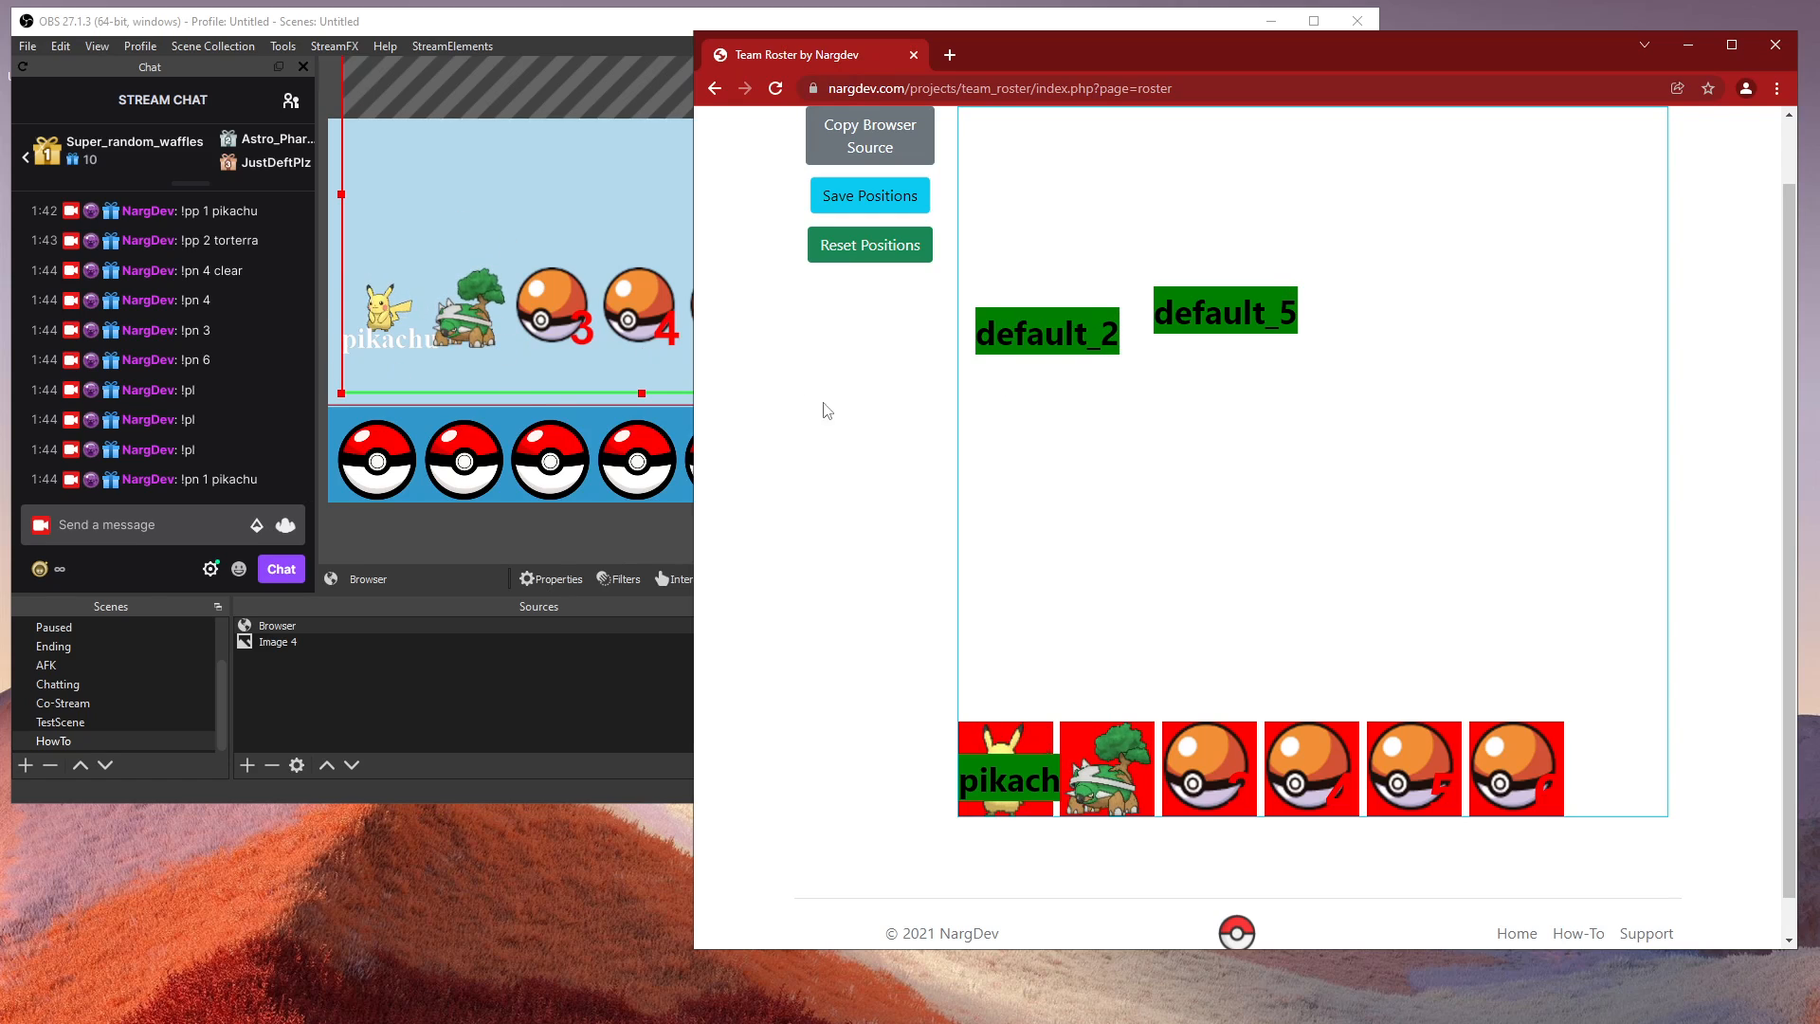
scroll(810, 430, "up", 1)
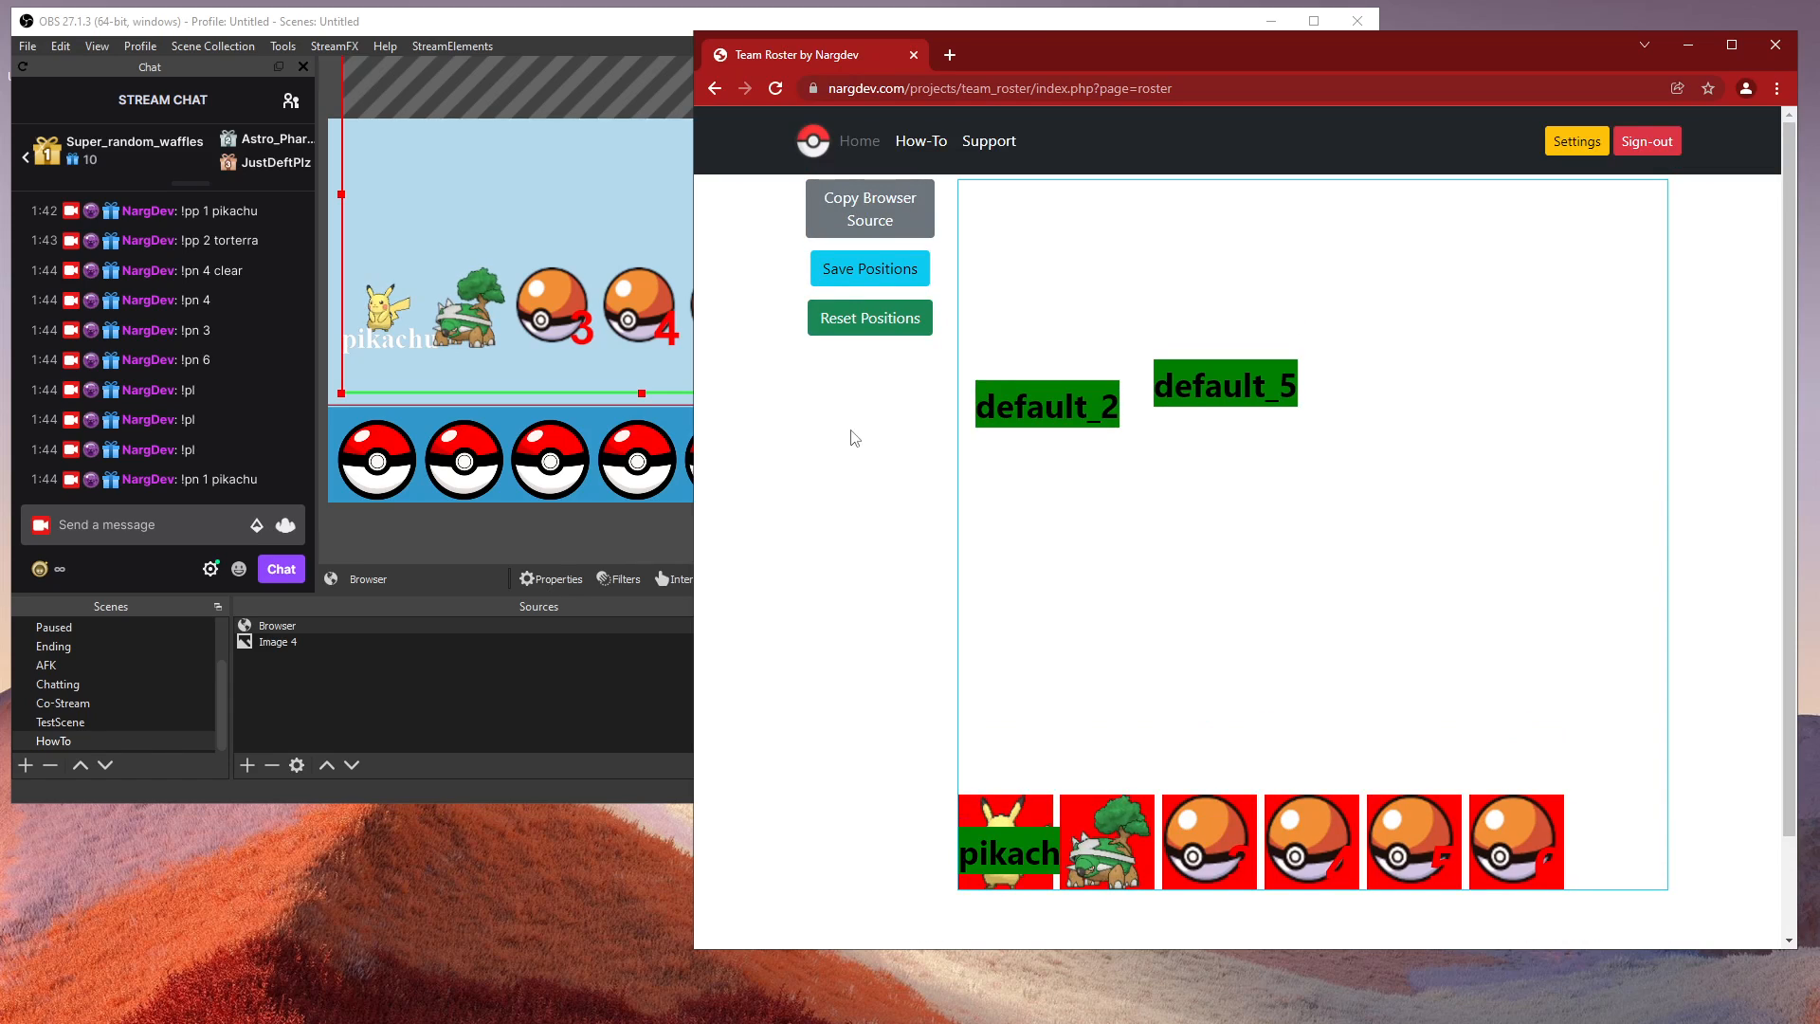
left_click(1576, 144)
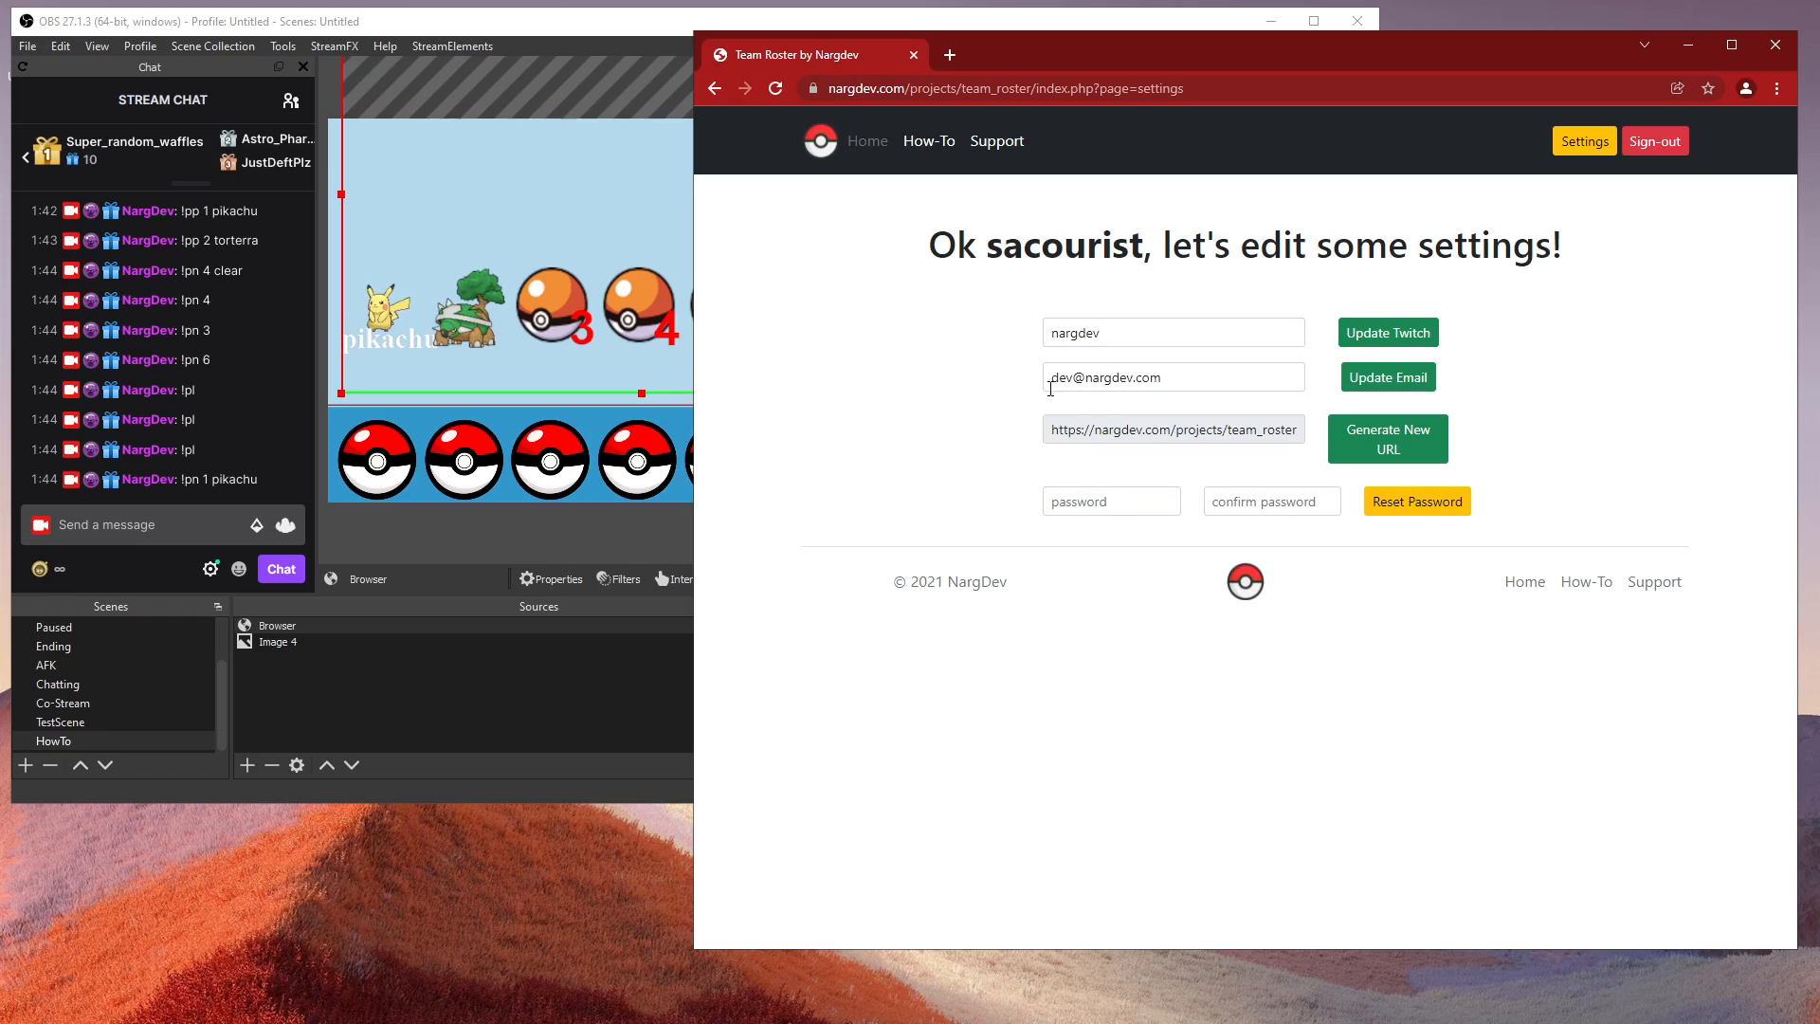
left_click(1205, 434)
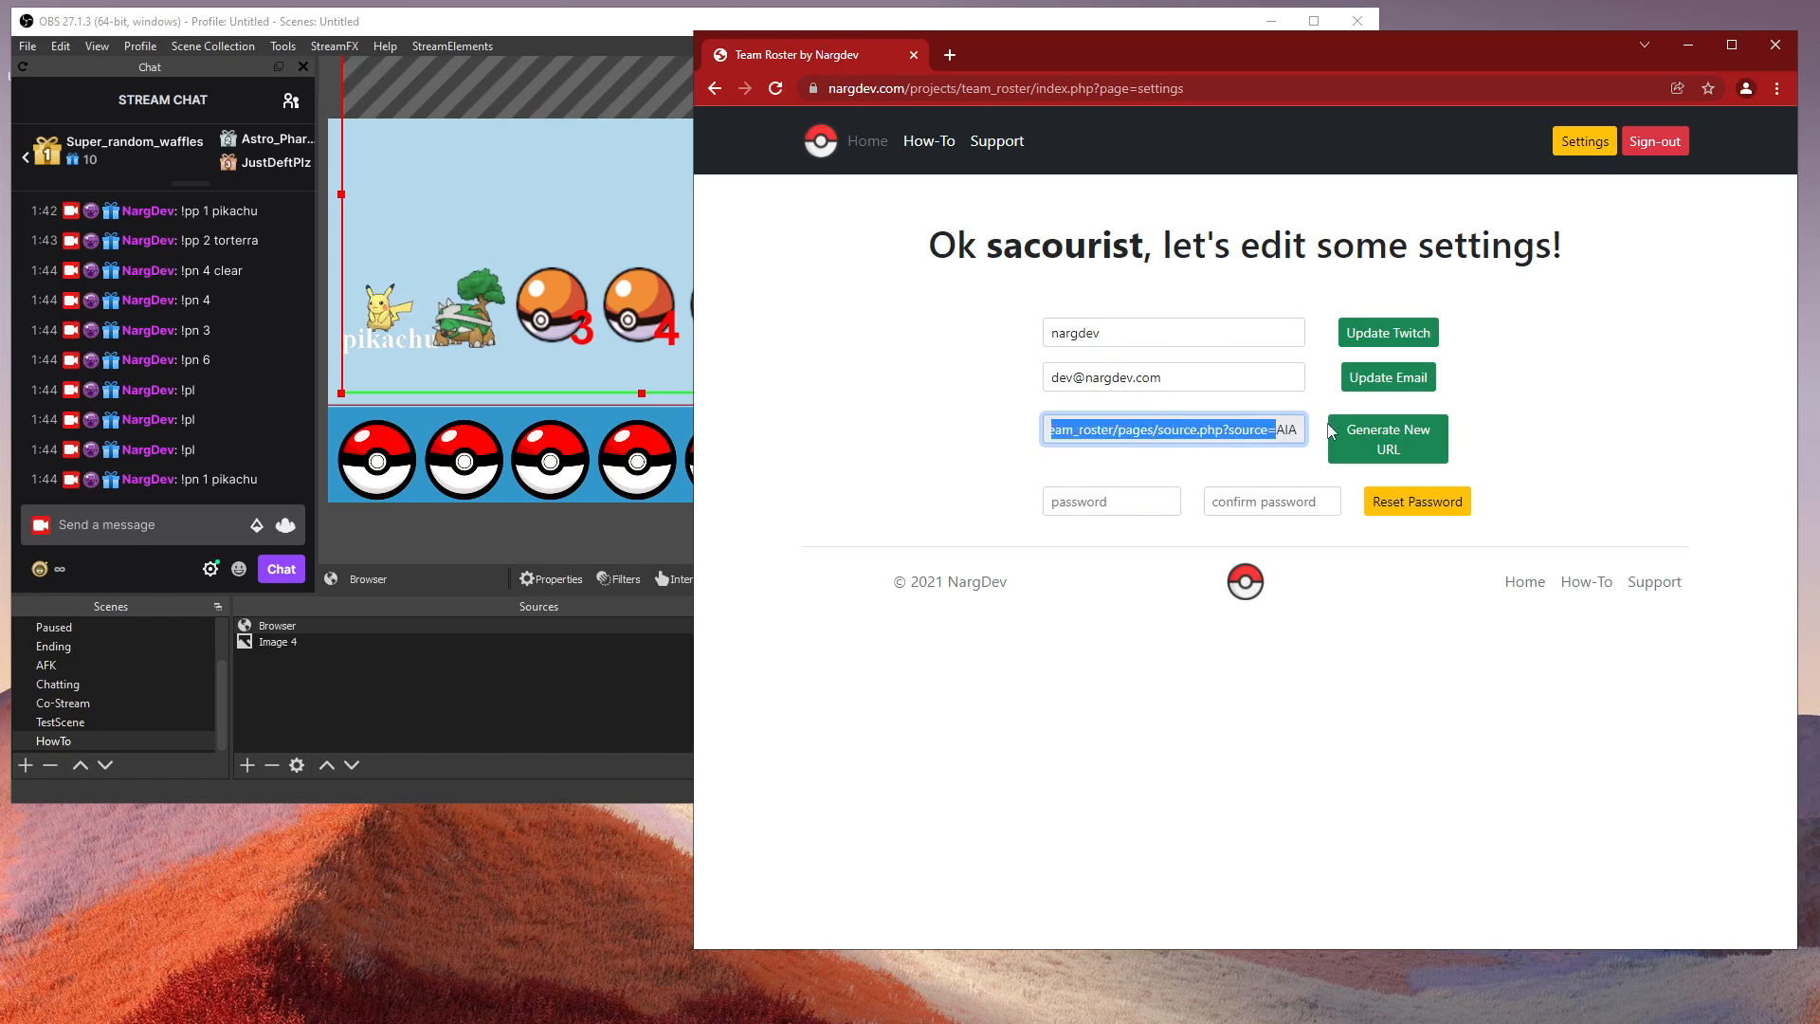
left_click(1149, 436)
left_click(993, 439)
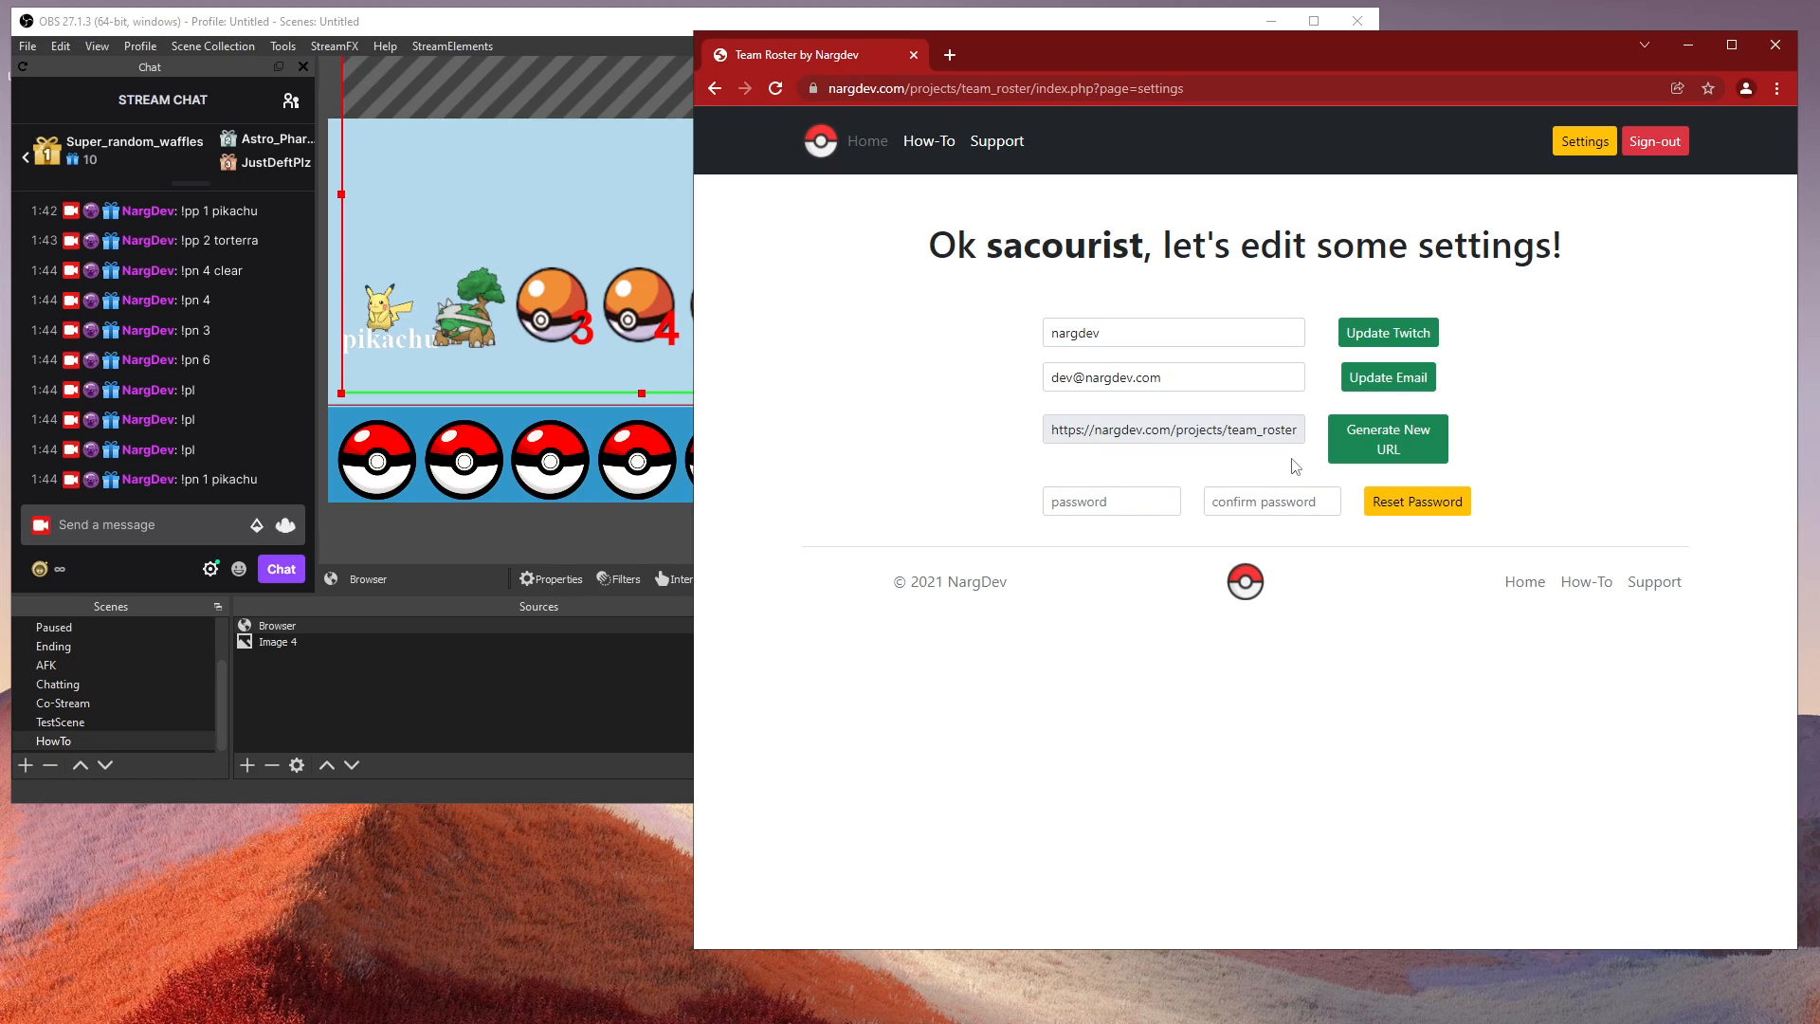
Step: Sign out of the roster site and review the !pp, !pn and !pl commands on the How-To page
left_click(1649, 154)
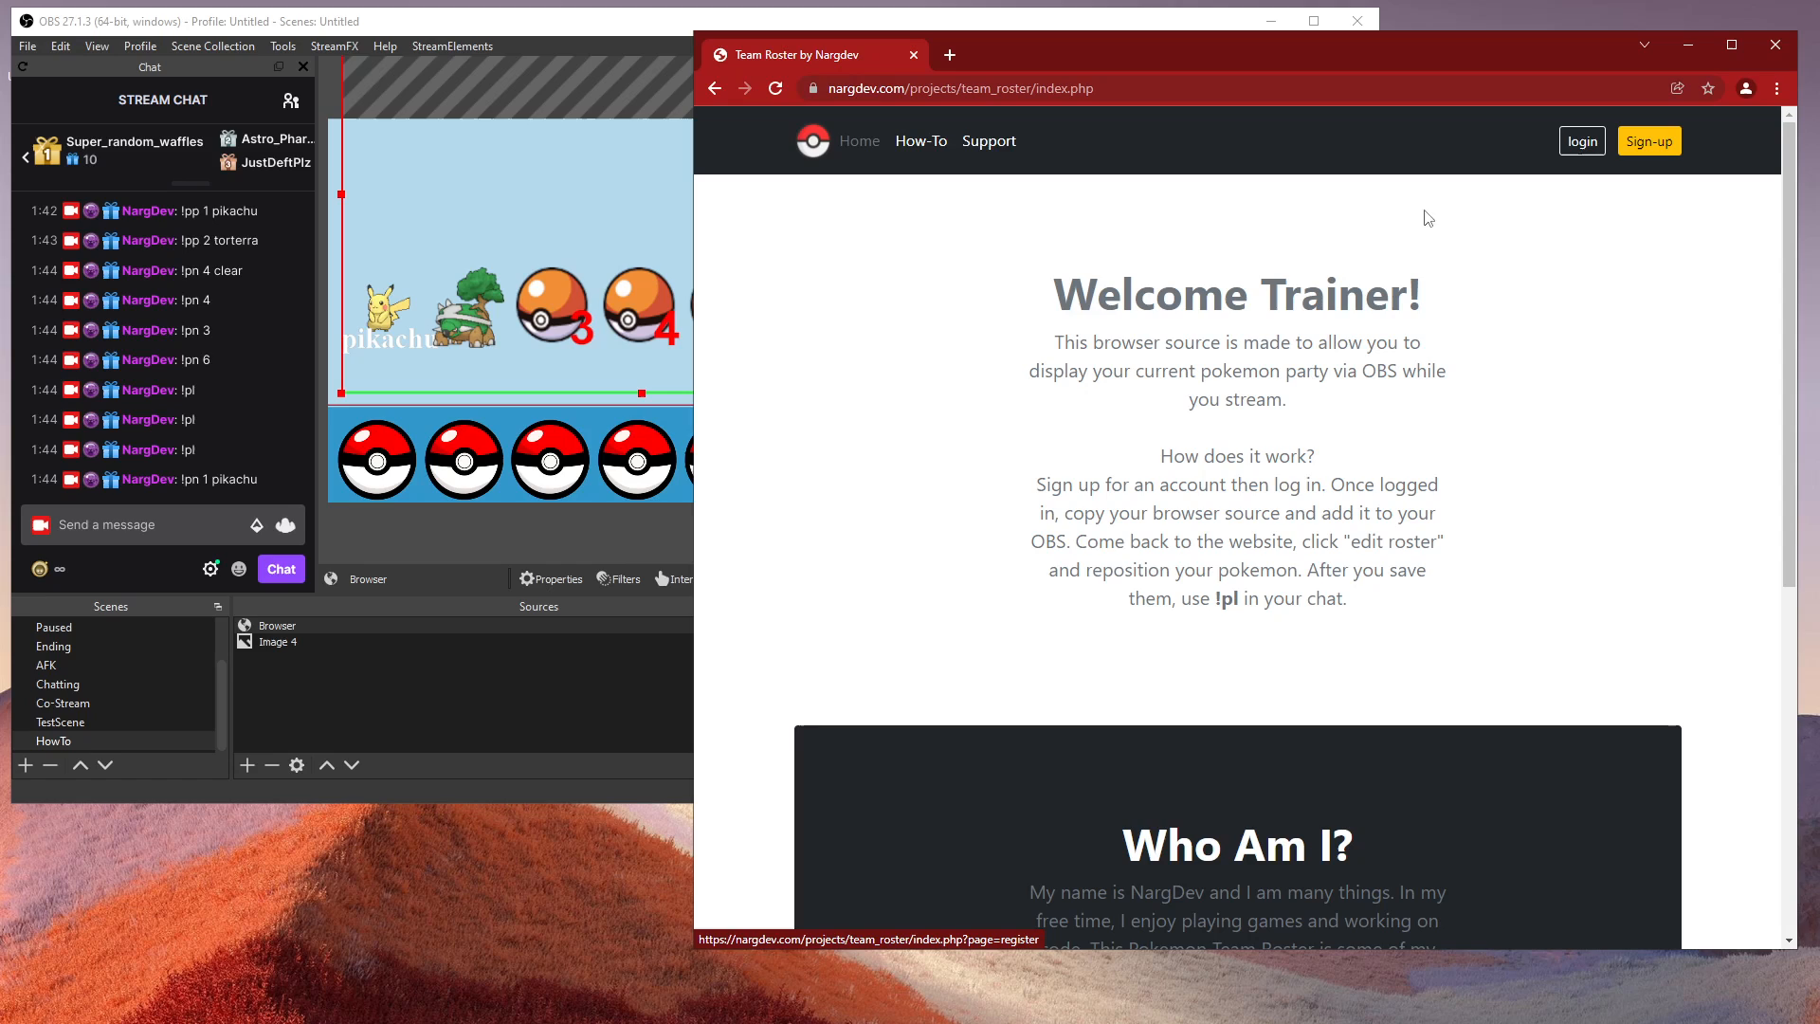
left_click(922, 144)
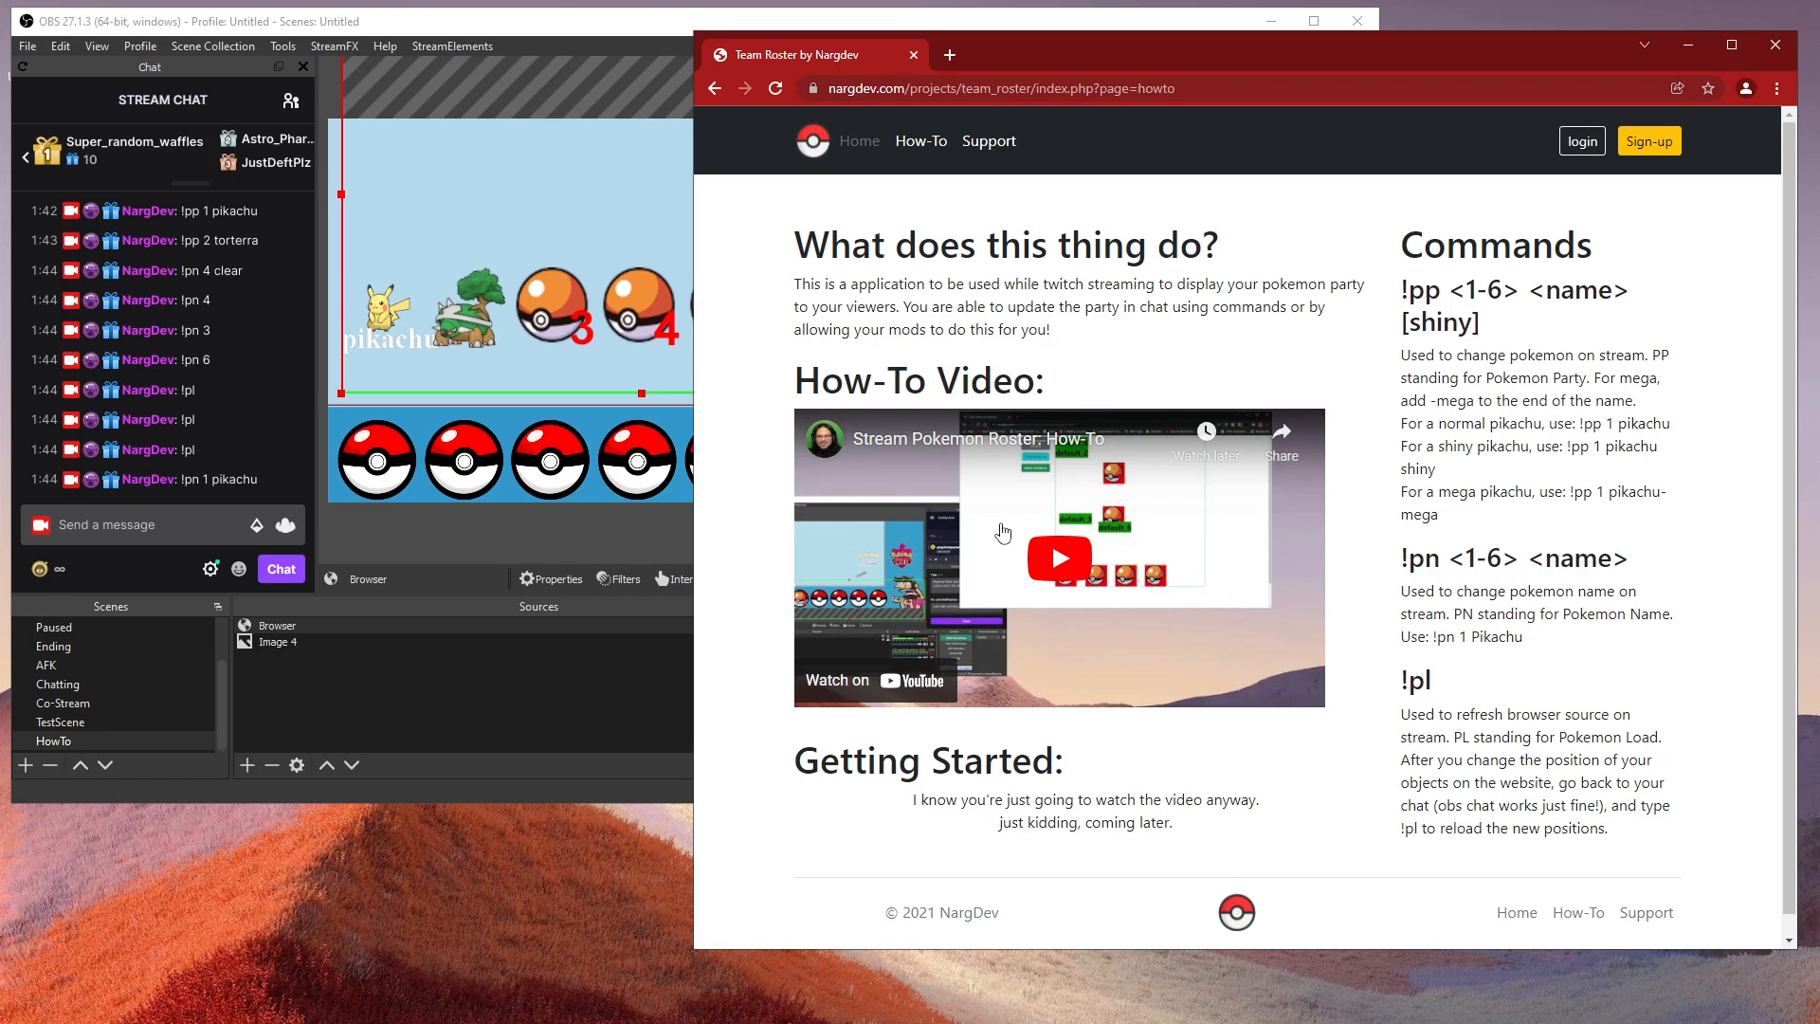
scroll(956, 770, "down", 1)
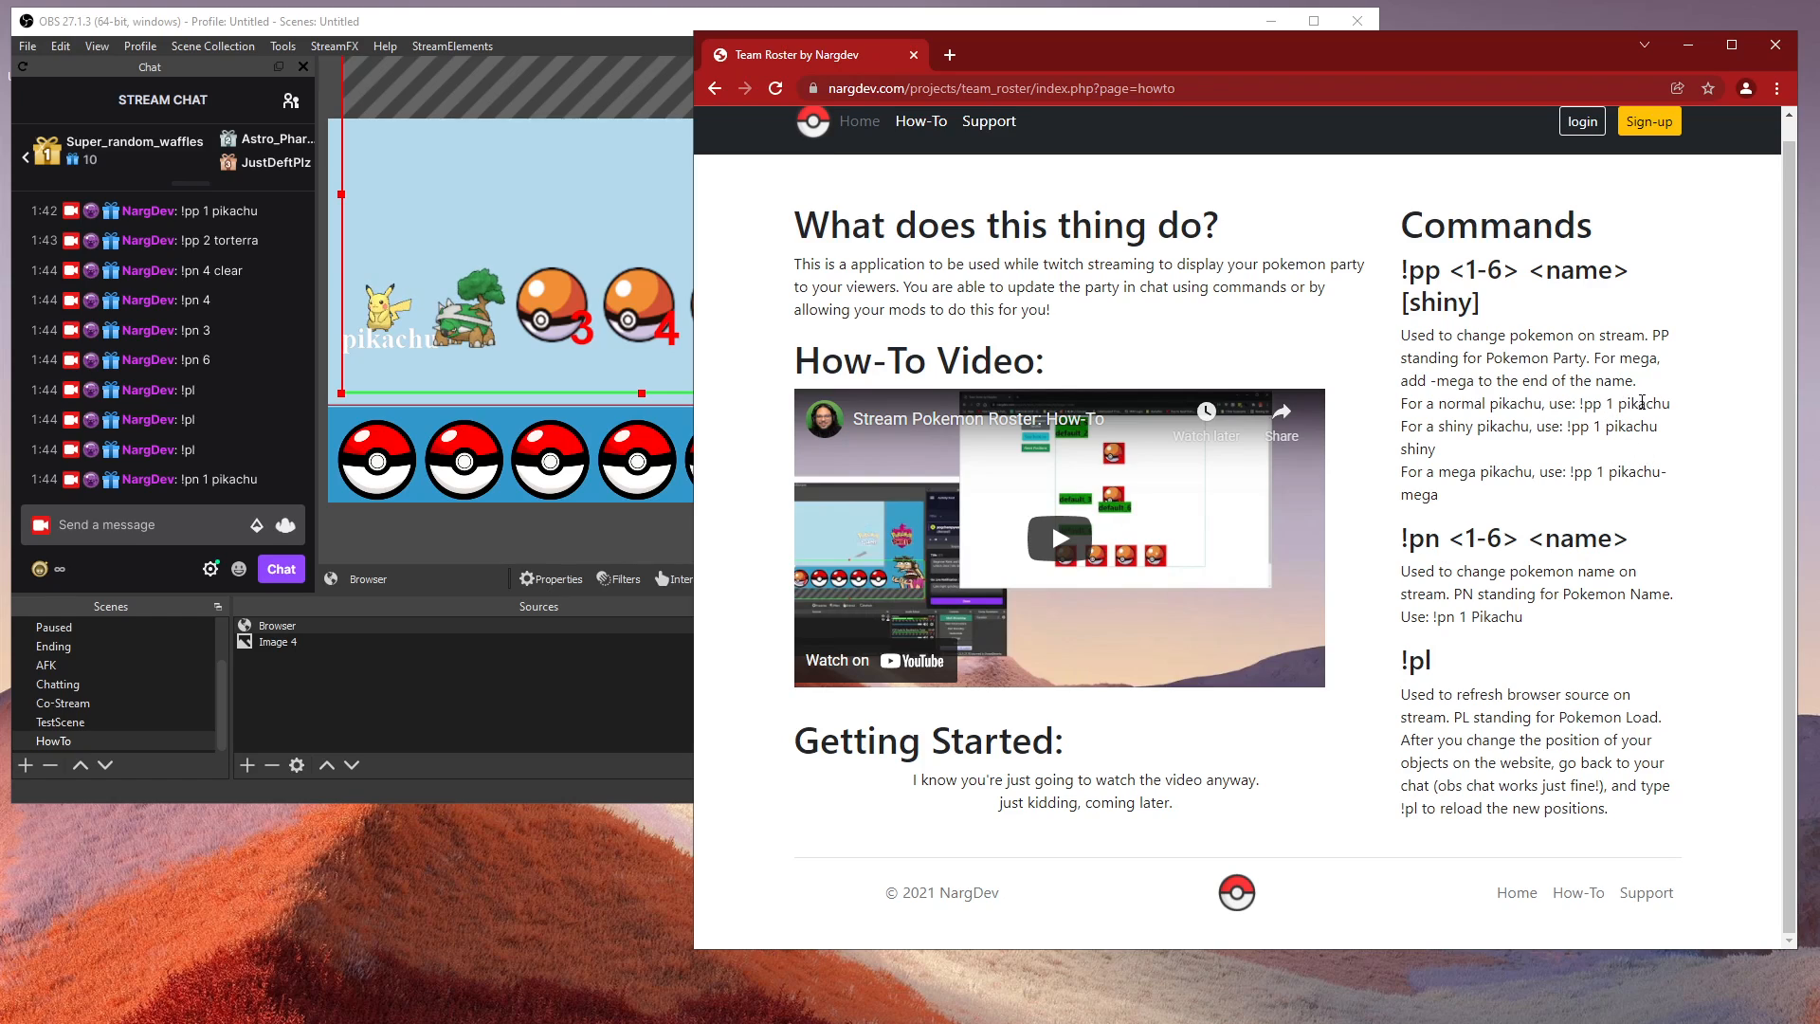
left_click_drag(1436, 443, 1403, 508)
left_click_drag(1404, 275, 1496, 321)
left_click_drag(1404, 539, 1638, 544)
left_click_drag(1448, 666, 1399, 664)
Step: Open the roster site's Support page and widen the browser window toward the OBS chat
left_click(977, 131)
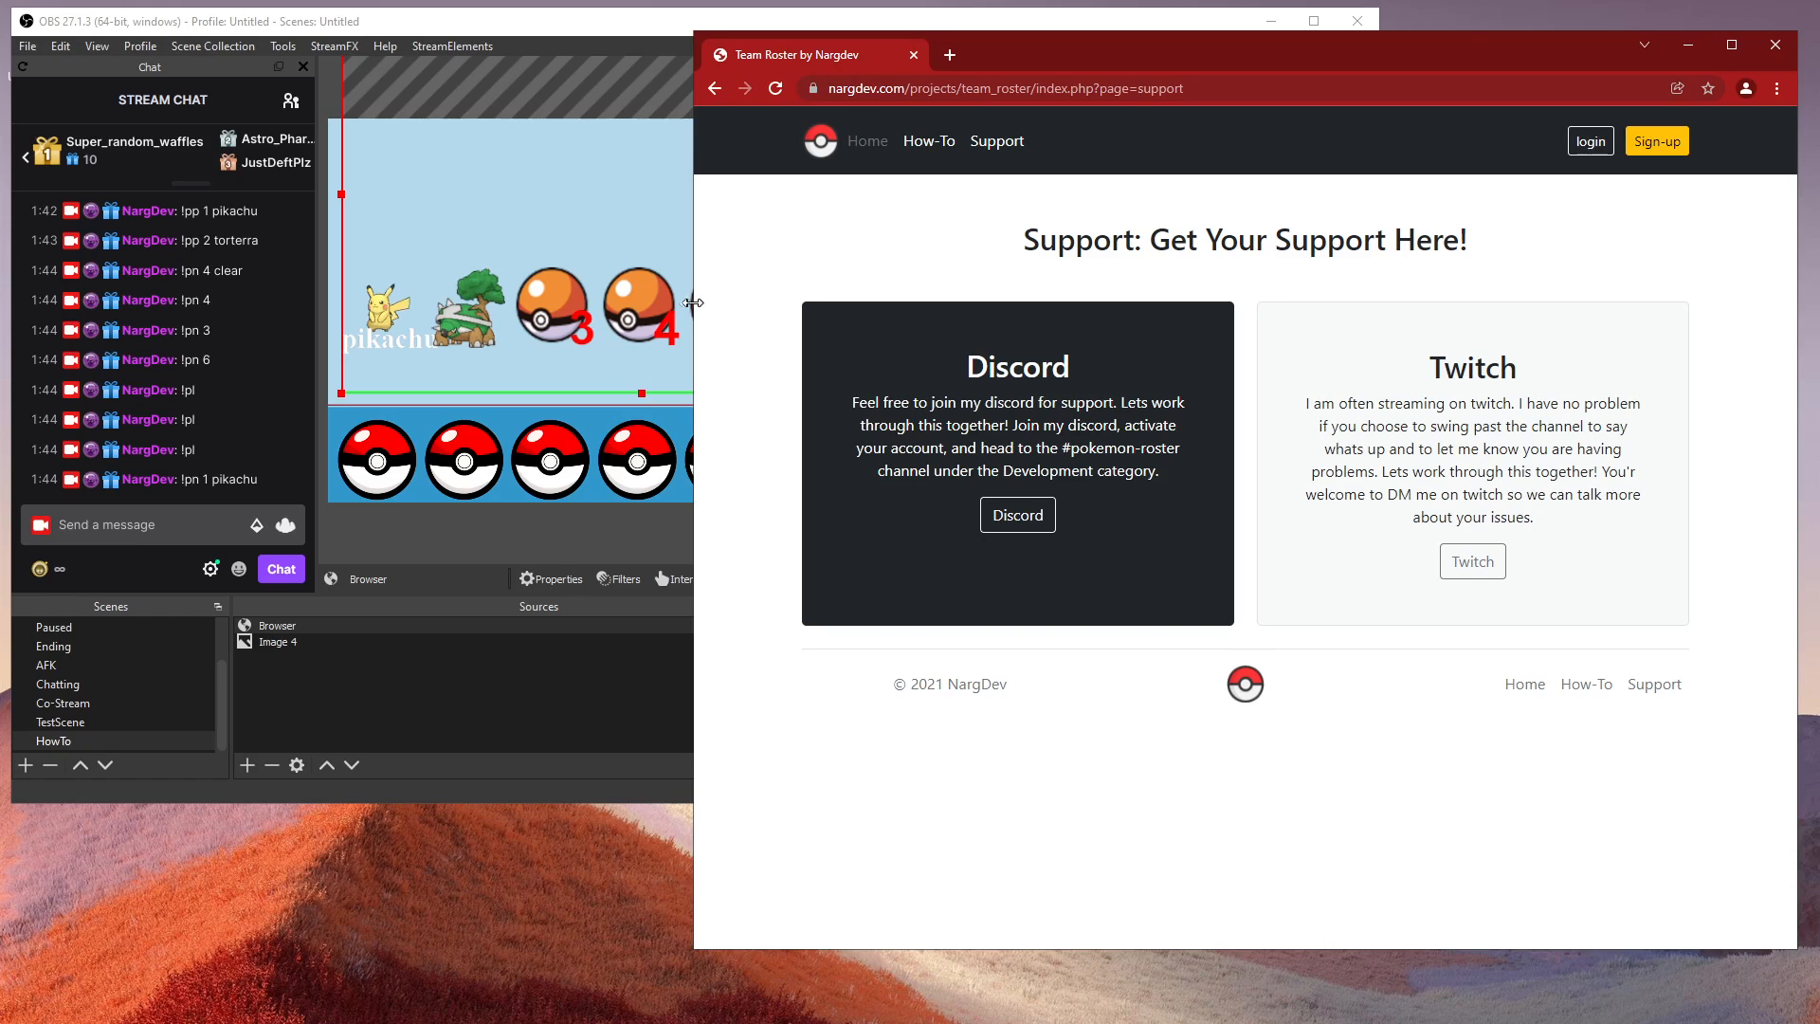
left_click_drag(693, 318, 310, 326)
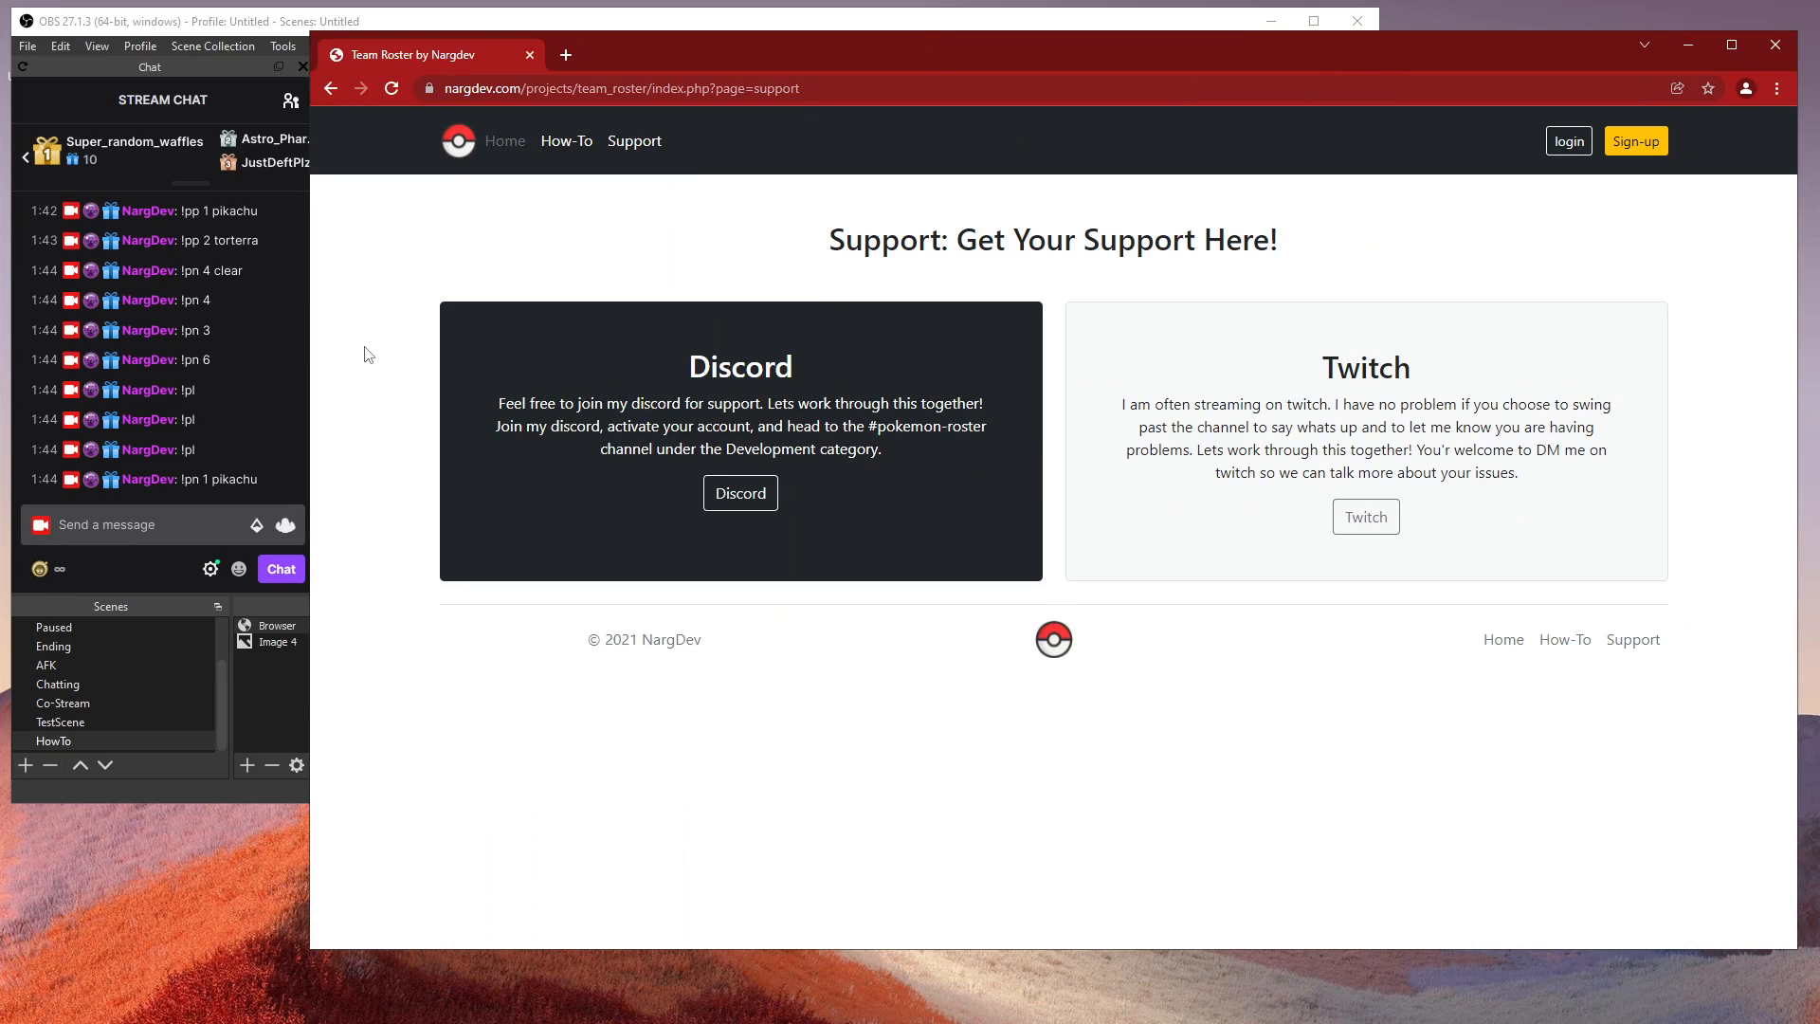